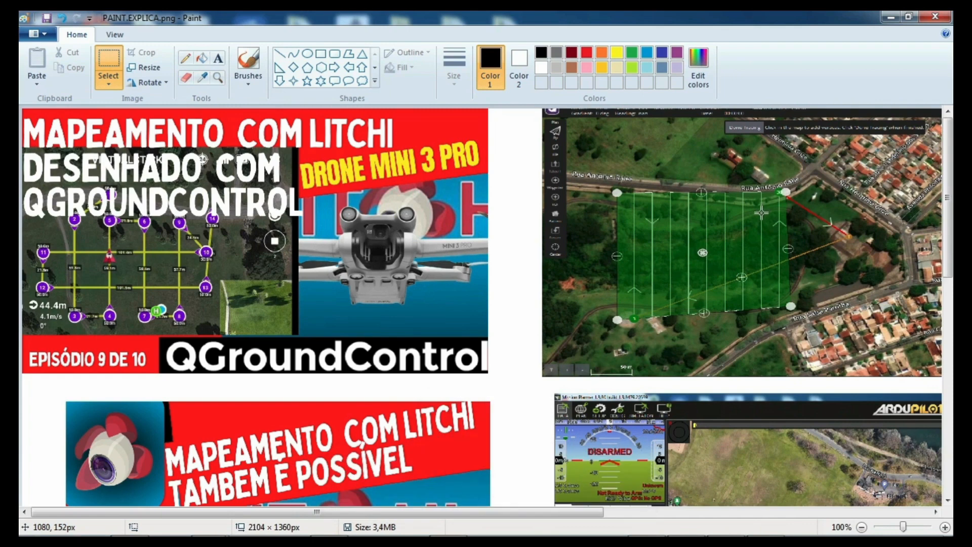
Look through the mapping method images in the open picture, then minimize it
{"action": "scroll", "coordinate": [764, 211], "scroll_direction": "down", "scroll_amount": 5}
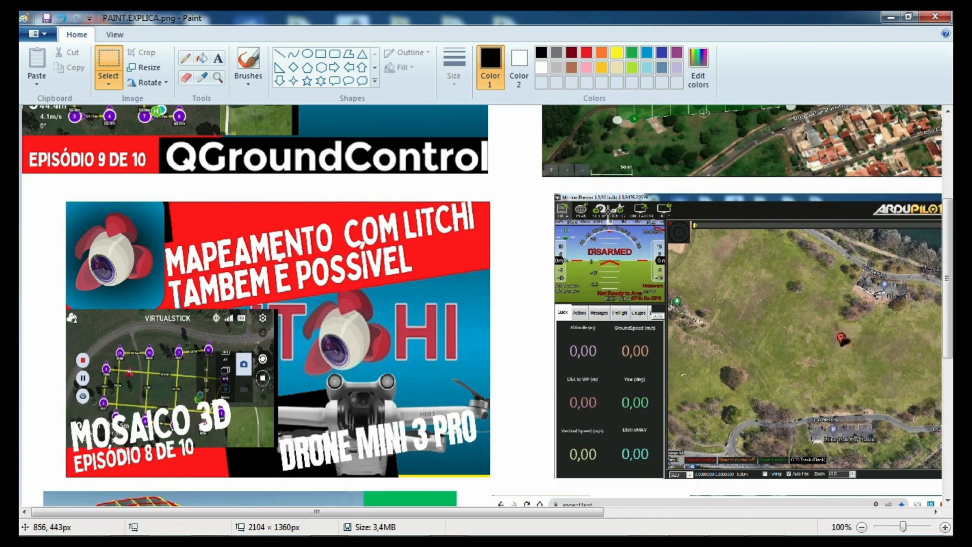
{"action": "scroll", "coordinate": [432, 315], "scroll_direction": "down", "scroll_amount": 6}
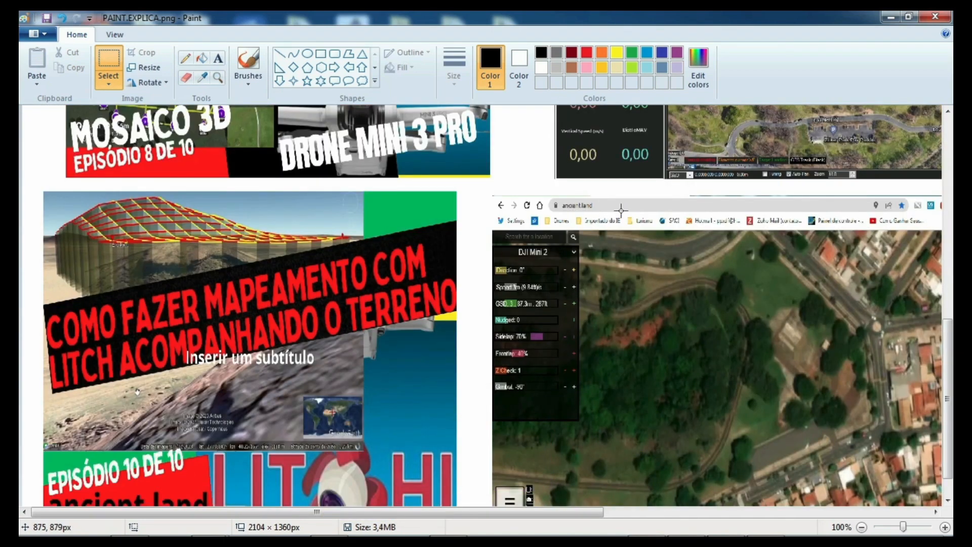
{"action": "left_click", "coordinate": [891, 17]}
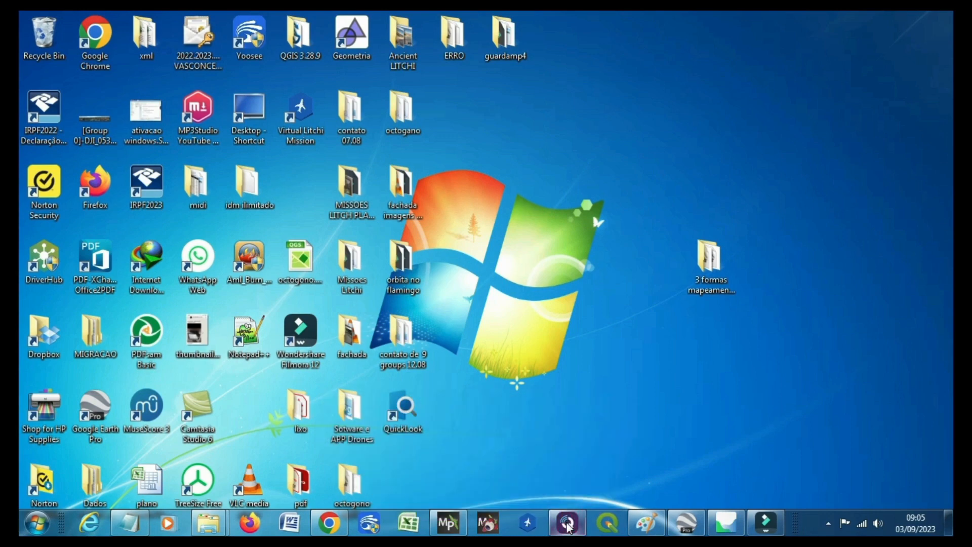
Switch to QGroundControl, create a new Survey plan, and place the takeoff point in the clearing east of the wooded area
{"action": "left_click", "coordinate": [568, 527]}
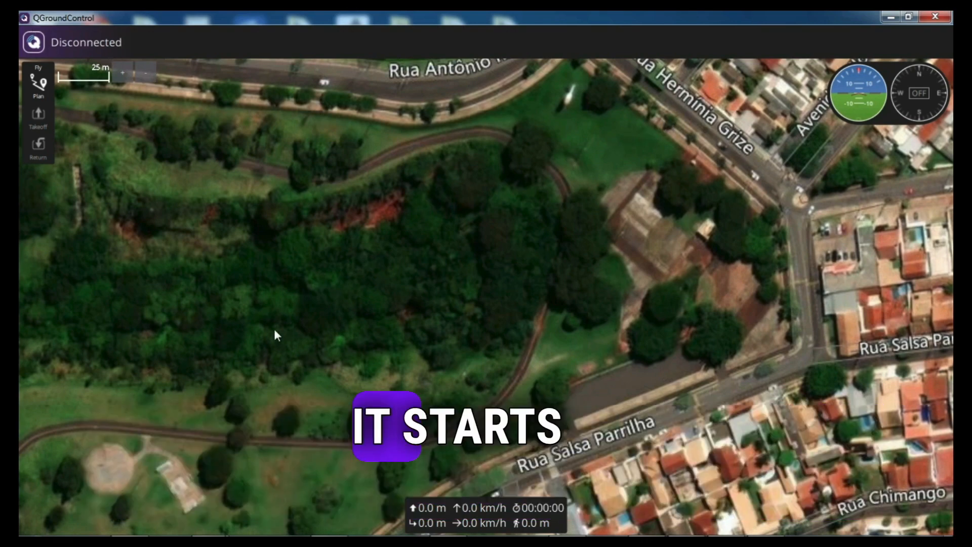
{"action": "left_click", "coordinate": [42, 84]}
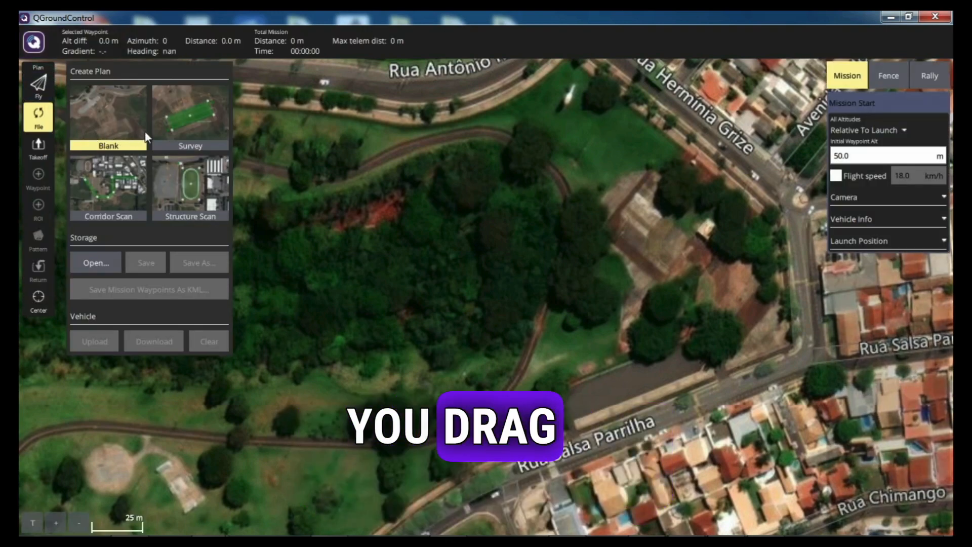
{"action": "left_click", "coordinate": [200, 119]}
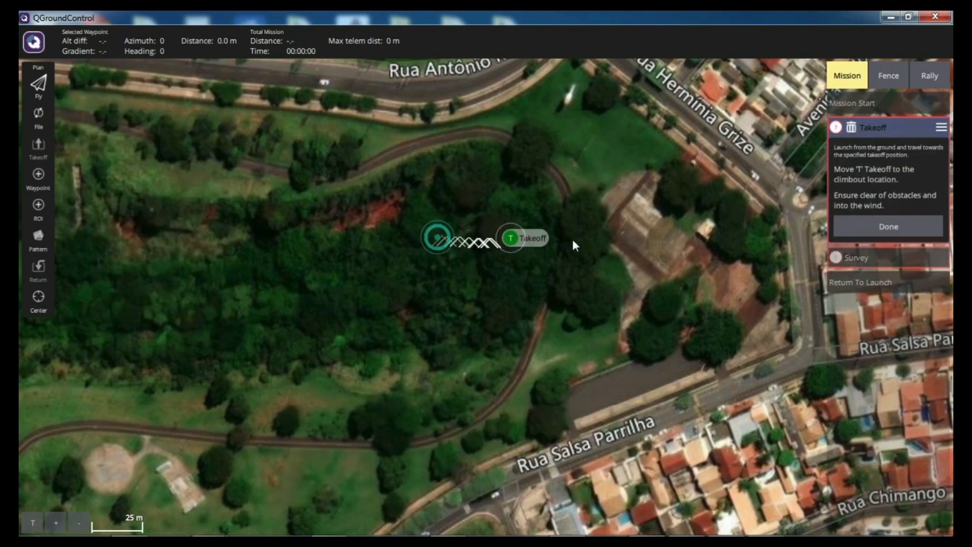
{"action": "left_click_drag", "start_coordinate": [704, 241], "coordinate": [706, 241]}
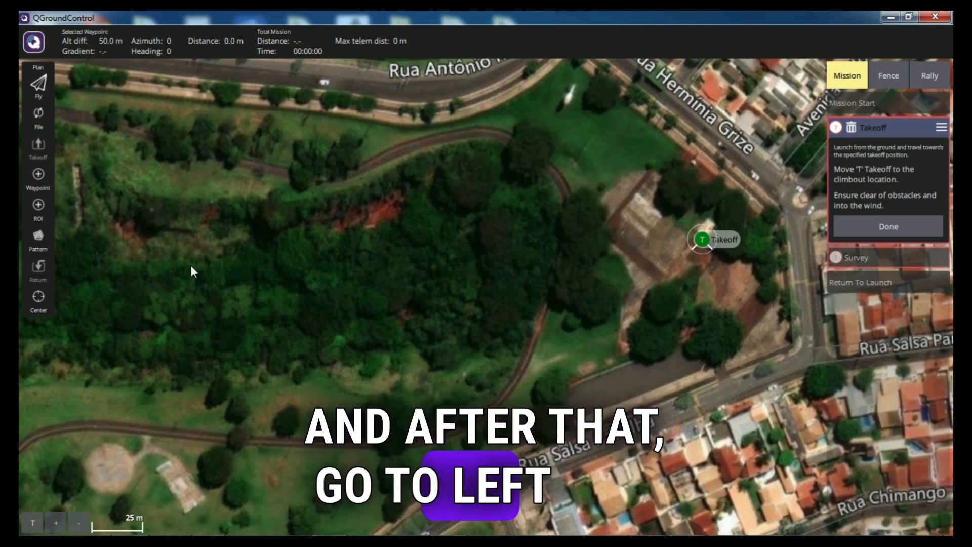
Add a Survey pattern and trace a four-corner polygon over the wooded park area, squaring up its northwest corner
{"action": "left_click", "coordinate": [36, 242]}
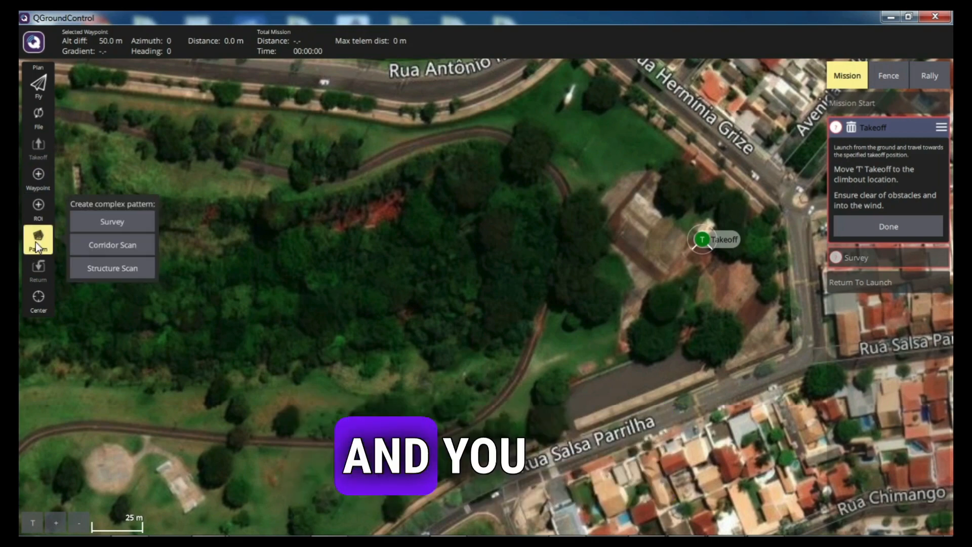
{"action": "left_click", "coordinate": [101, 223]}
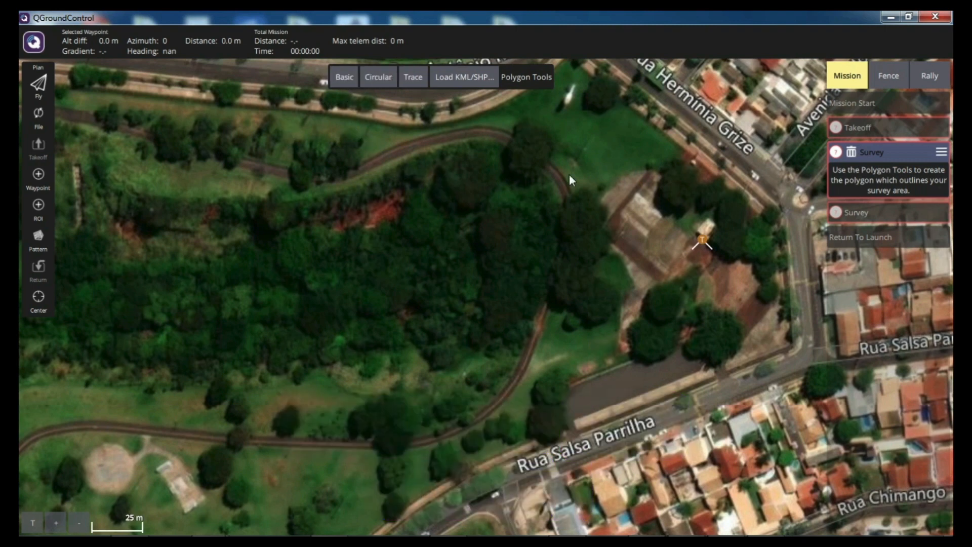
{"action": "left_click", "coordinate": [410, 80]}
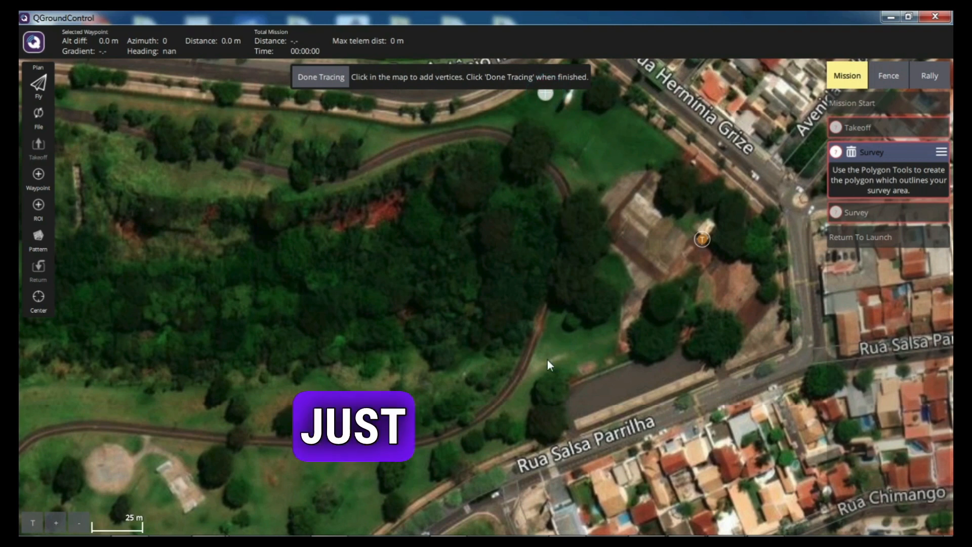
{"action": "left_click", "coordinate": [545, 465]}
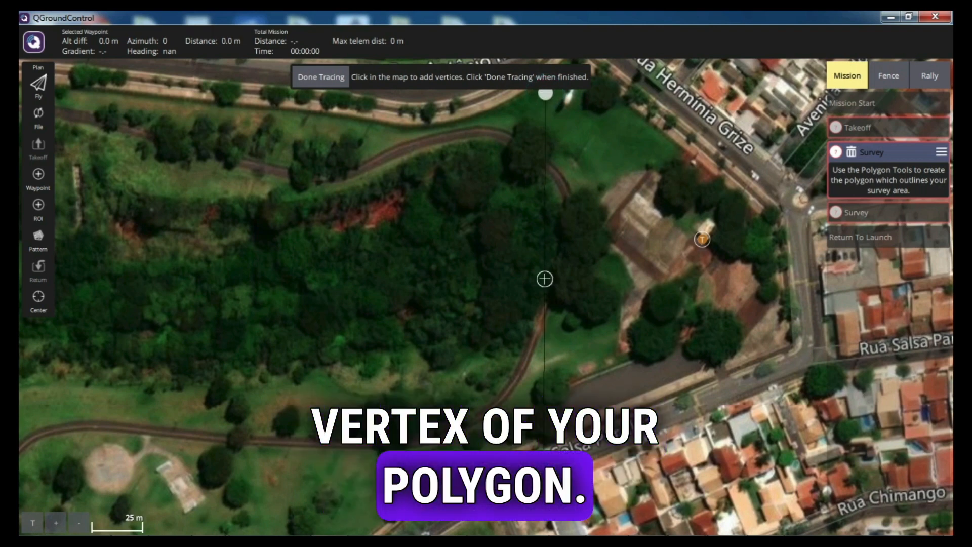
{"action": "left_click", "coordinate": [105, 470]}
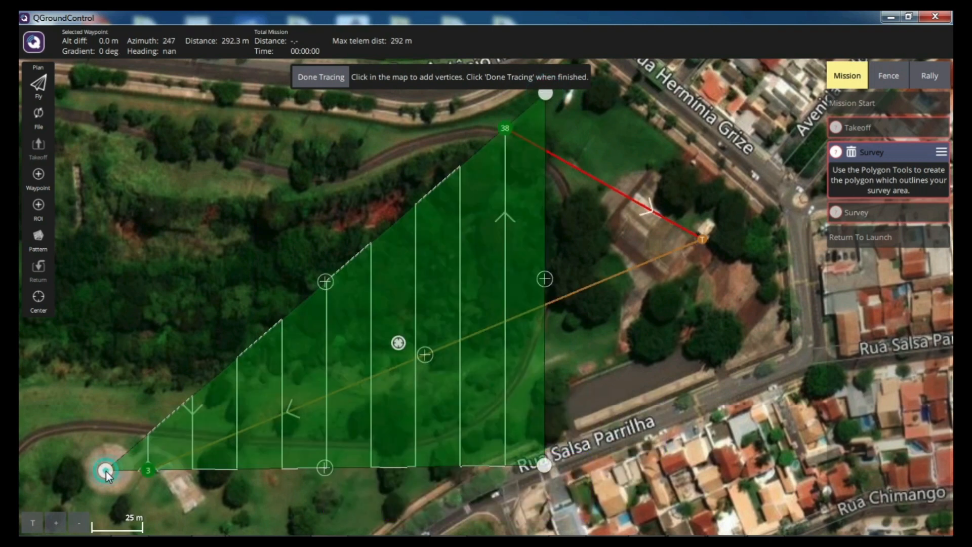
{"action": "left_click", "coordinate": [142, 98]}
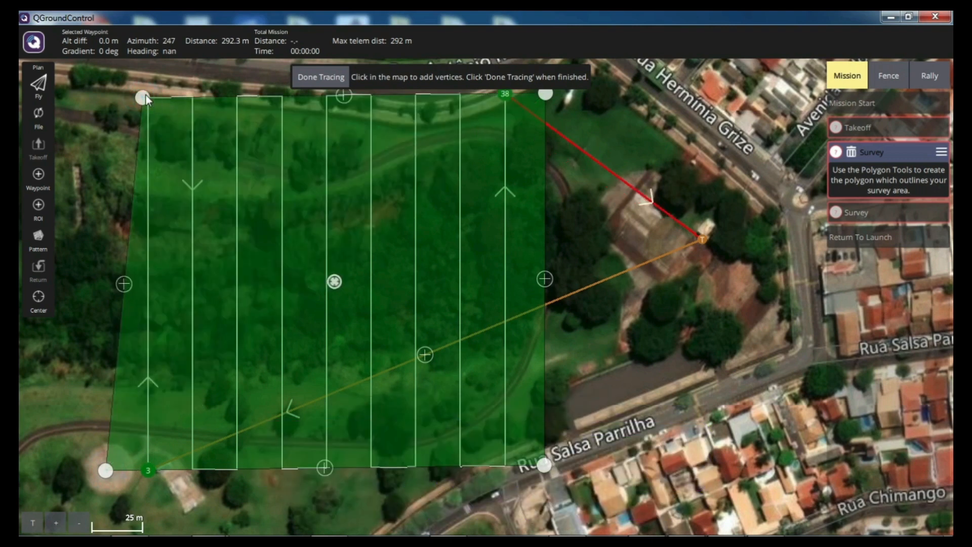
{"action": "left_click_drag", "start_coordinate": [145, 95], "coordinate": [105, 89]}
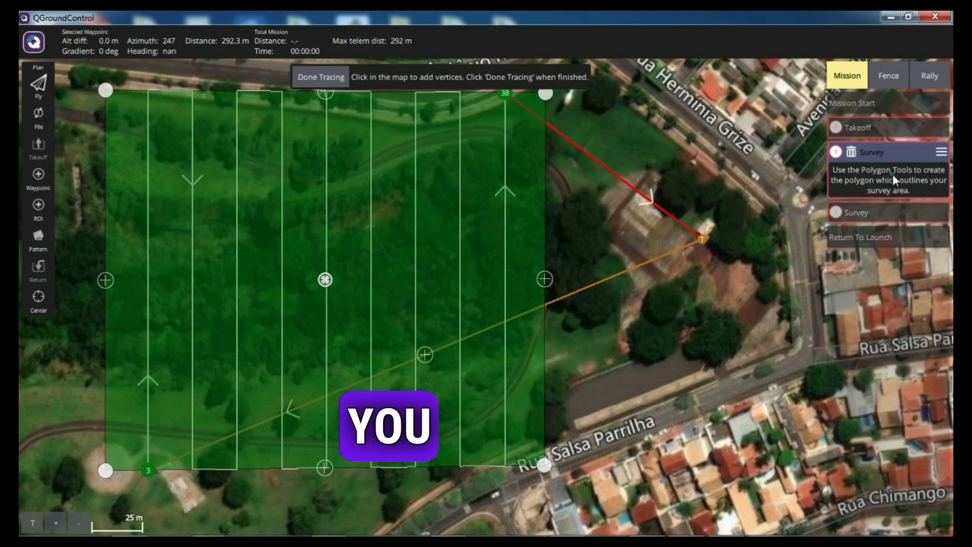
Review the traced survey's MINI 3 PRO preset and its custom camera's sensor, image and focal length settings
{"action": "left_click", "coordinate": [858, 214]}
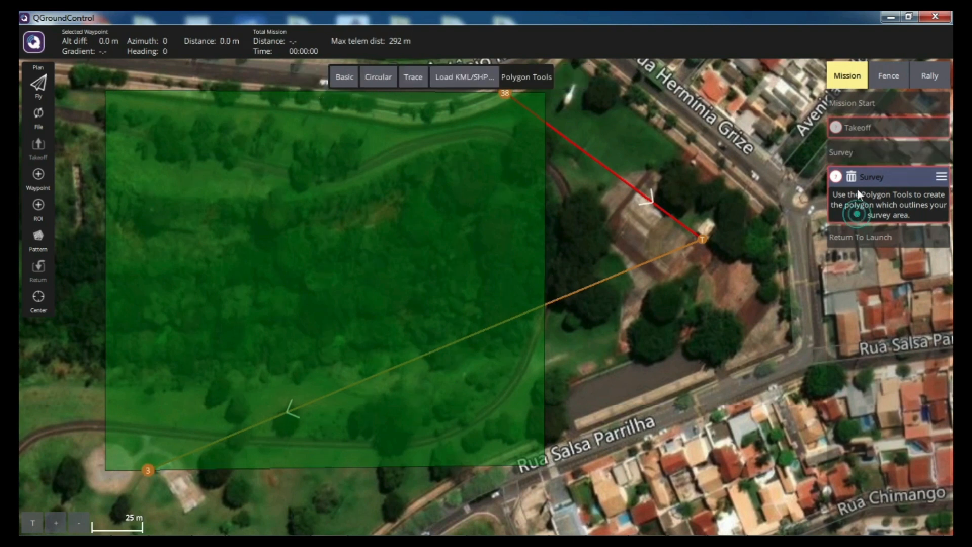
{"action": "left_click", "coordinate": [859, 150]}
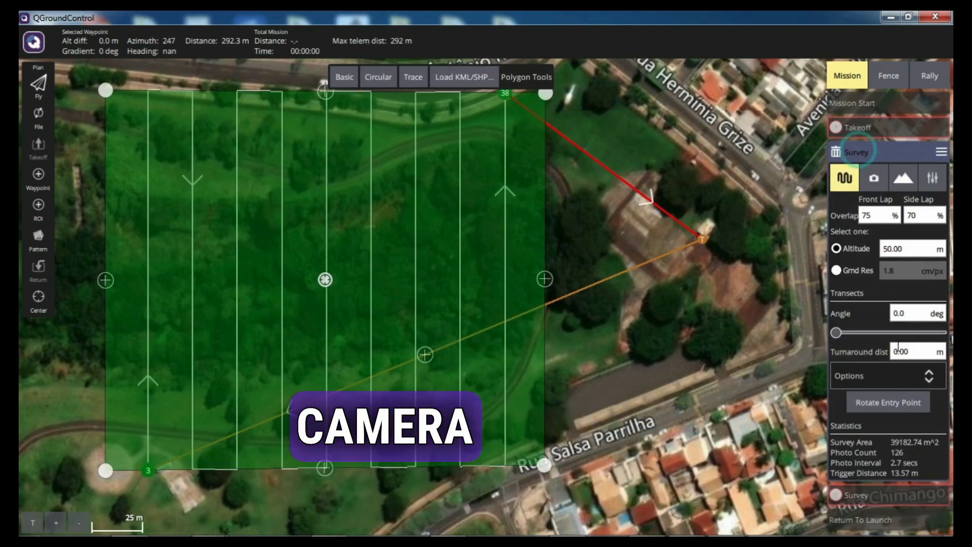
{"action": "left_click", "coordinate": [932, 178]}
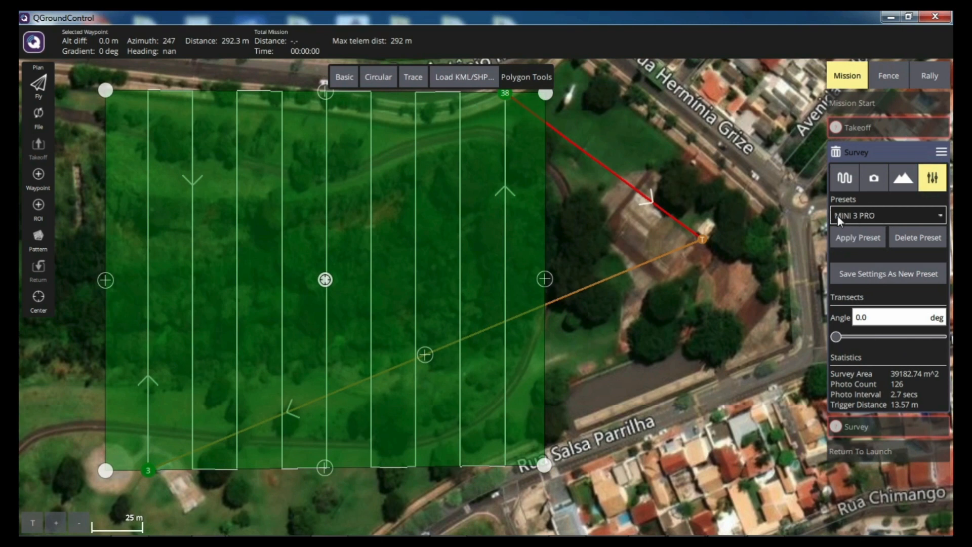
{"action": "left_click", "coordinate": [873, 179]}
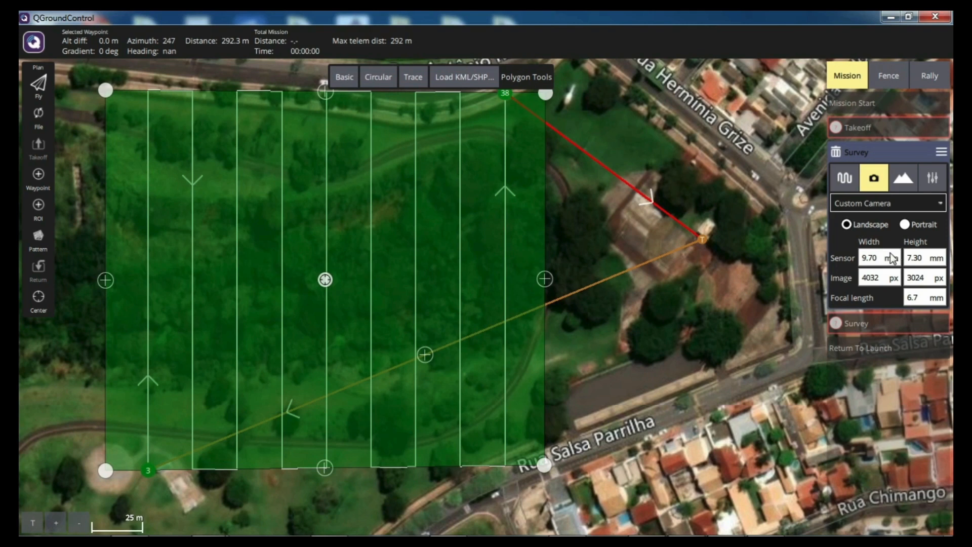
{"action": "left_click", "coordinate": [932, 178]}
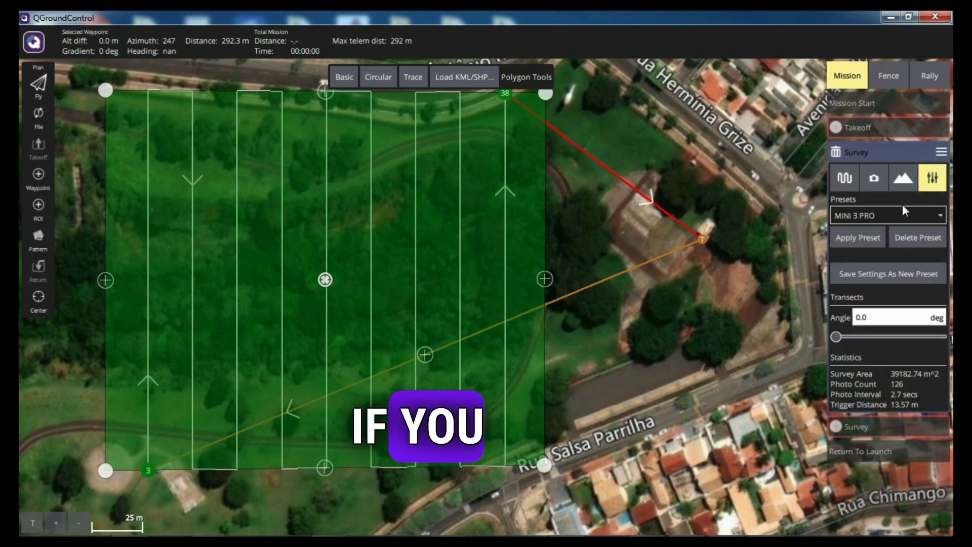
{"action": "left_click", "coordinate": [874, 180]}
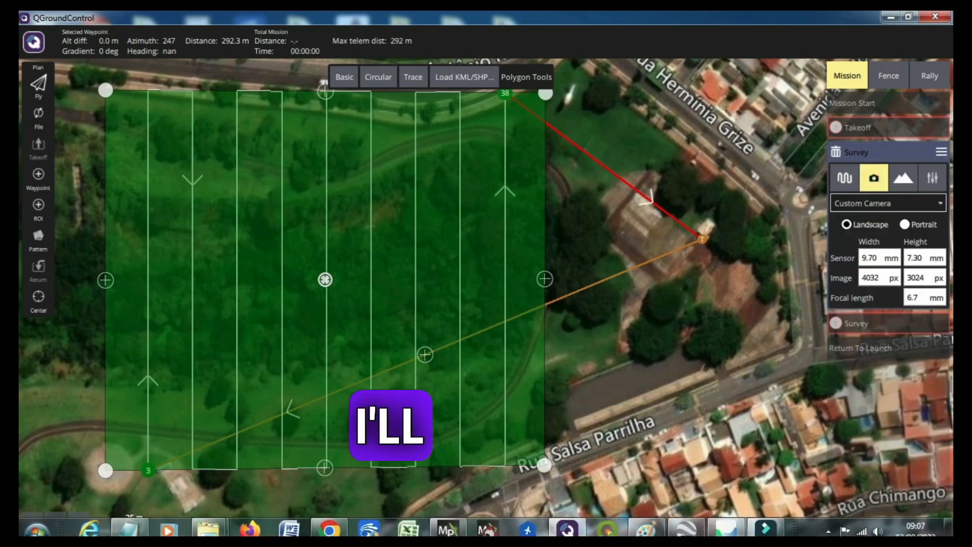
Switch to Agisoft Metashape, check the drone camera's calibration parameters, and return to QGroundControl
{"action": "left_click", "coordinate": [727, 526]}
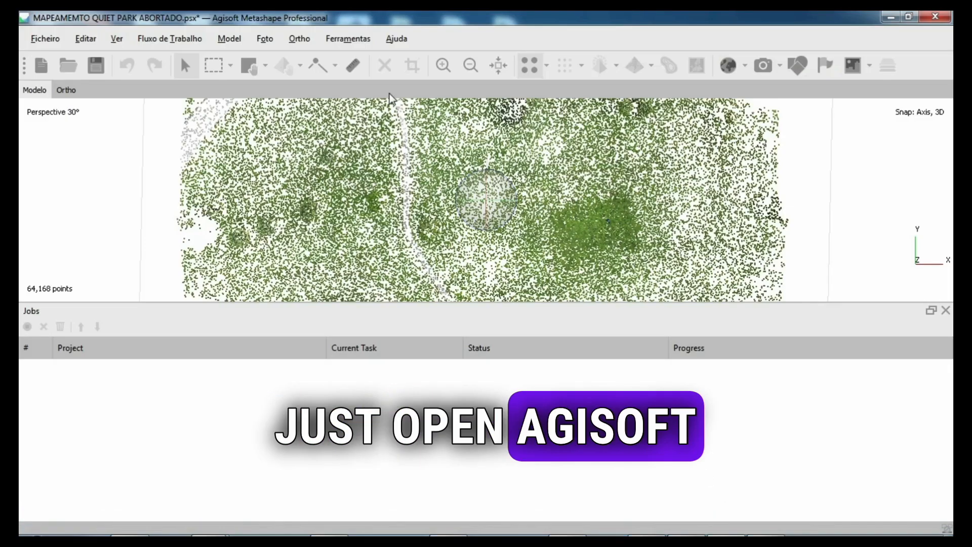
{"action": "left_click", "coordinate": [343, 39]}
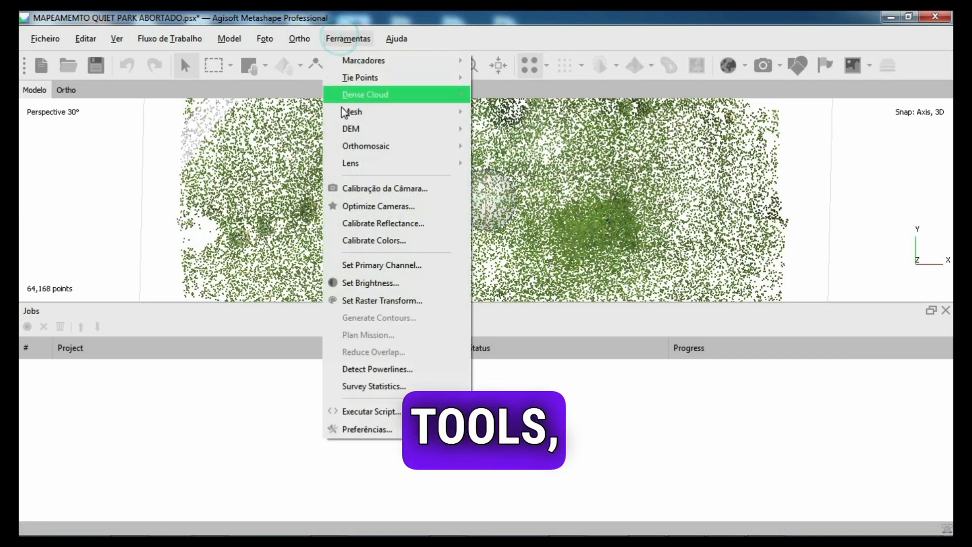
{"action": "left_click", "coordinate": [369, 190]}
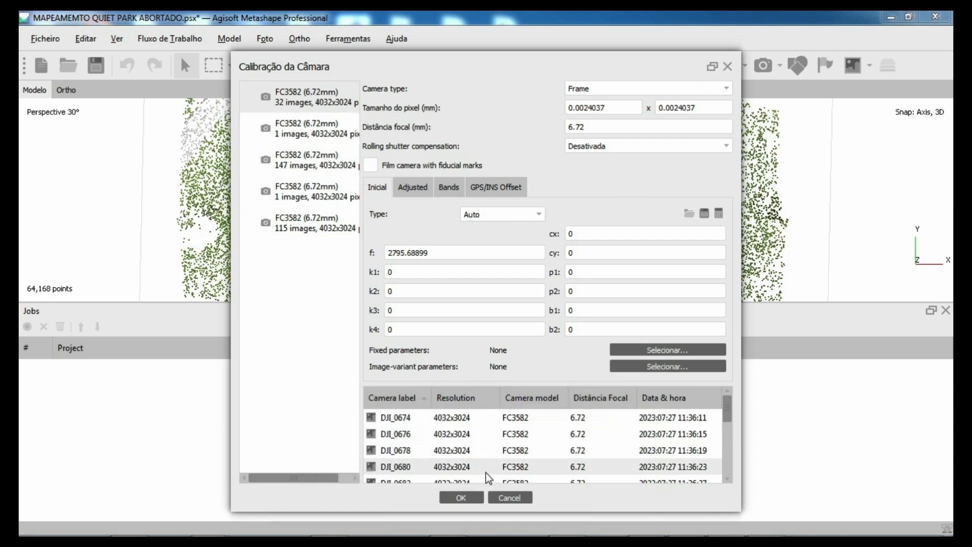
{"action": "left_click", "coordinate": [459, 499]}
{"action": "left_click", "coordinate": [892, 19]}
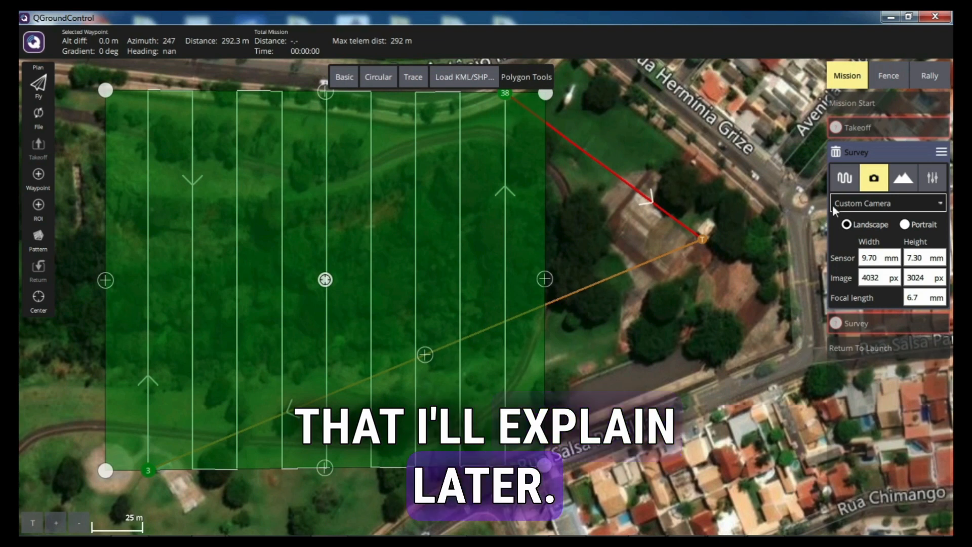
Try to save the survey plan as a new file
{"action": "left_click", "coordinate": [39, 114]}
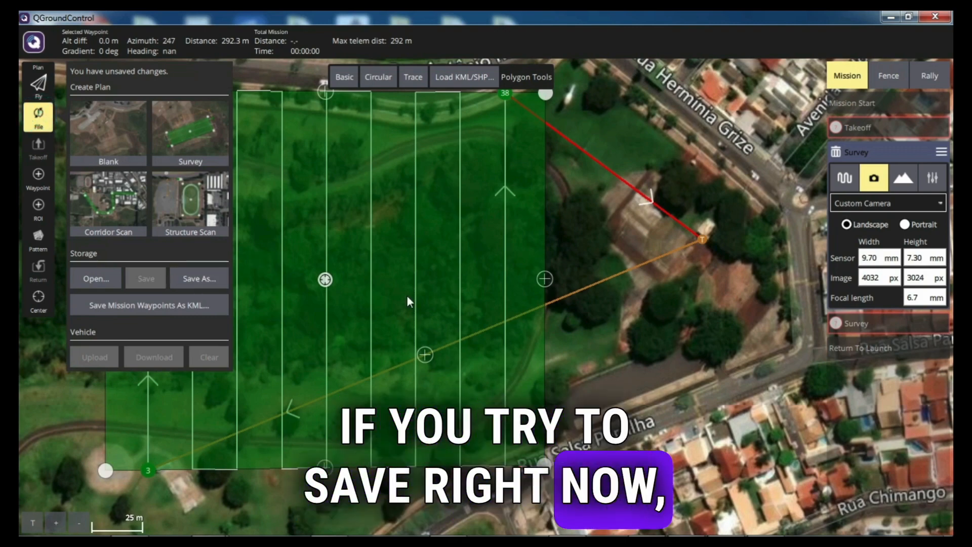
{"action": "left_click", "coordinate": [204, 279]}
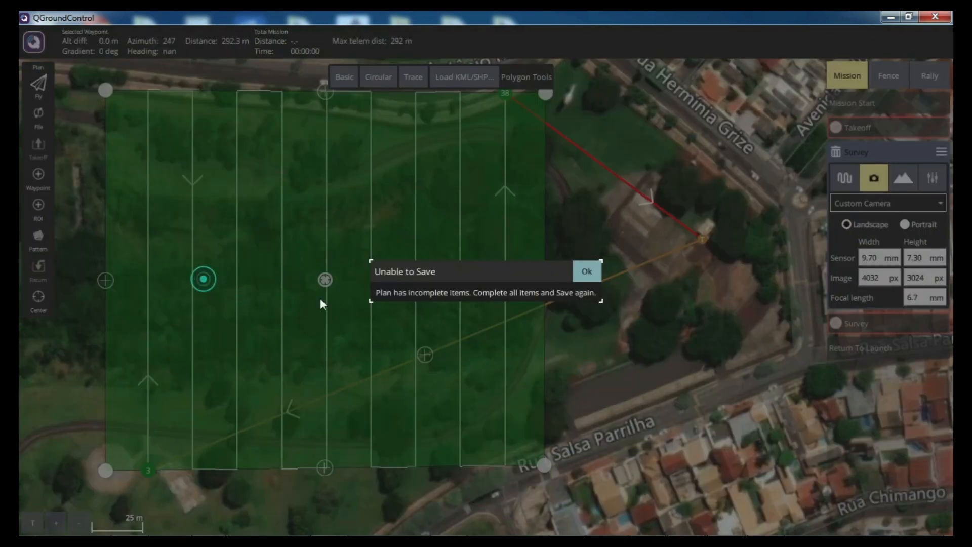
{"action": "left_click", "coordinate": [591, 272]}
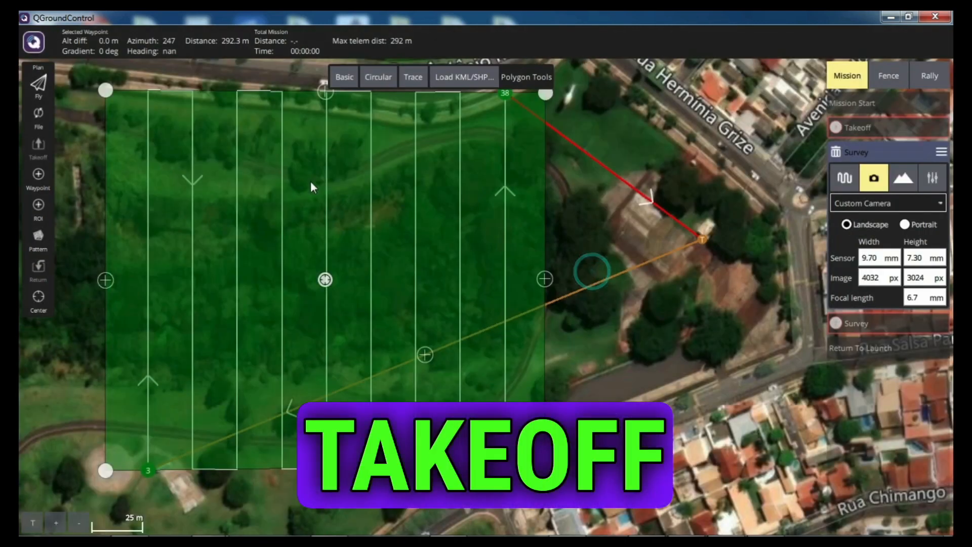
Delete the Takeoff item and the second, empty Survey item from the mission, and reselect the traced survey
{"action": "left_click", "coordinate": [859, 129]}
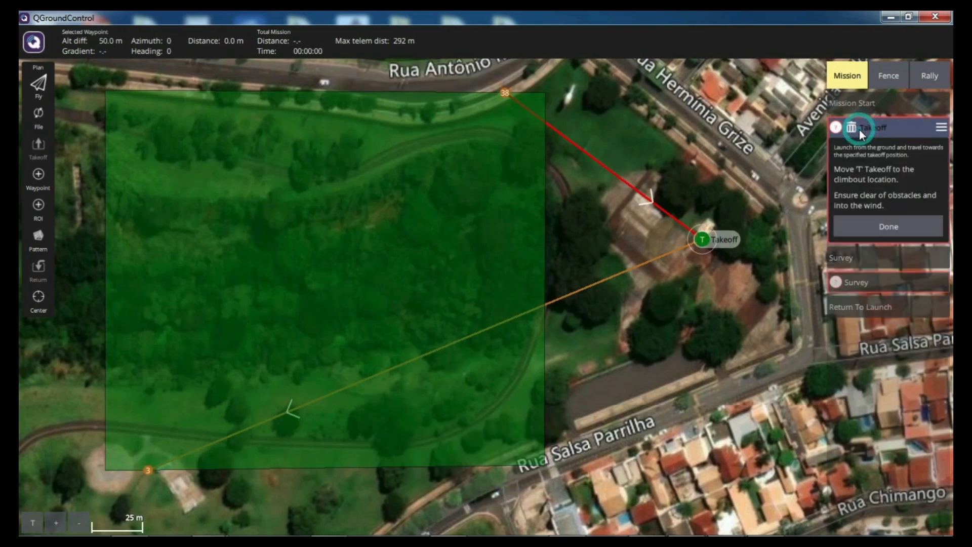
{"action": "left_click", "coordinate": [855, 126]}
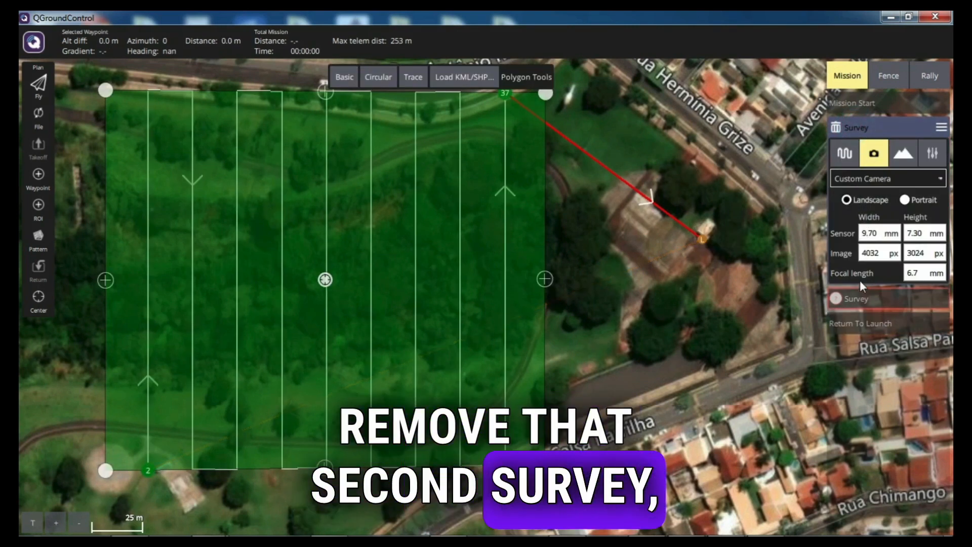
{"action": "left_click", "coordinate": [858, 299]}
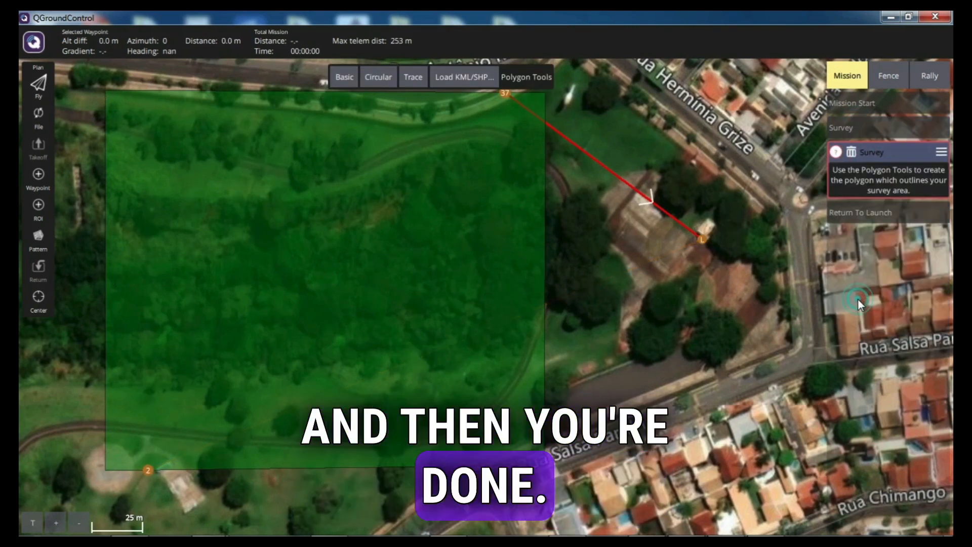
{"action": "left_click", "coordinate": [852, 151]}
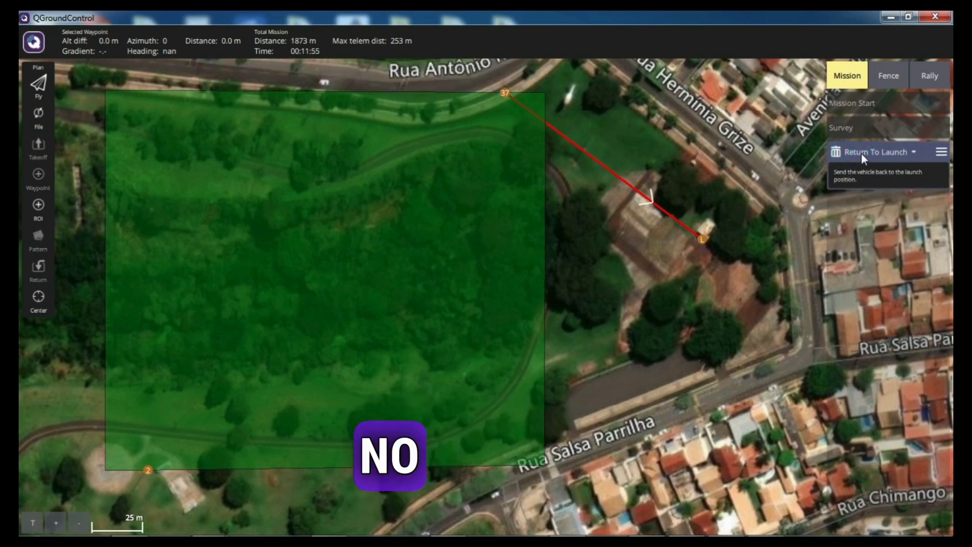
{"action": "left_click", "coordinate": [846, 124]}
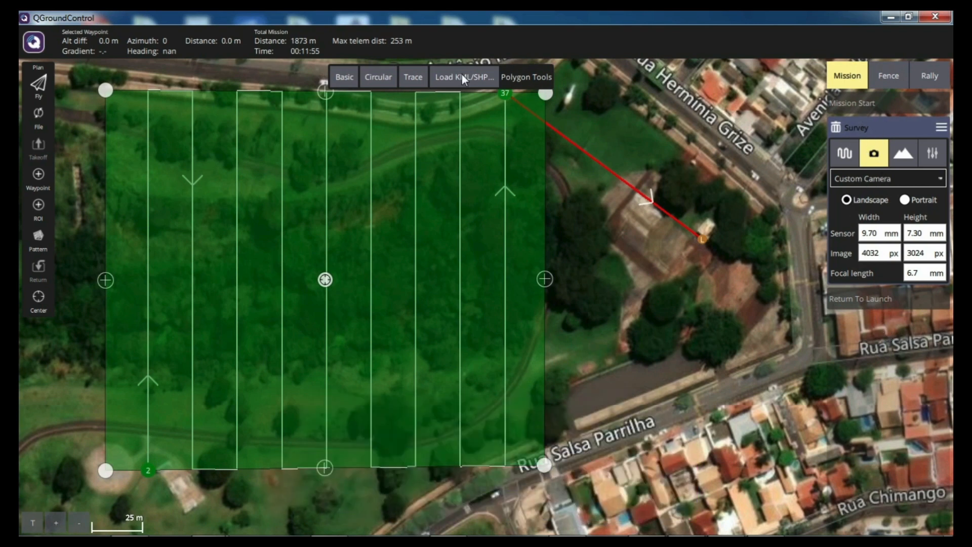
Export the mission waypoints as KML, overwriting PRIMEIRA FORMA MAPEAMENTO QGROUND CONTROL ANTES LIMPEZA.kml in the 3 formas mapeamento LITCHI folder
{"action": "left_click", "coordinate": [38, 119]}
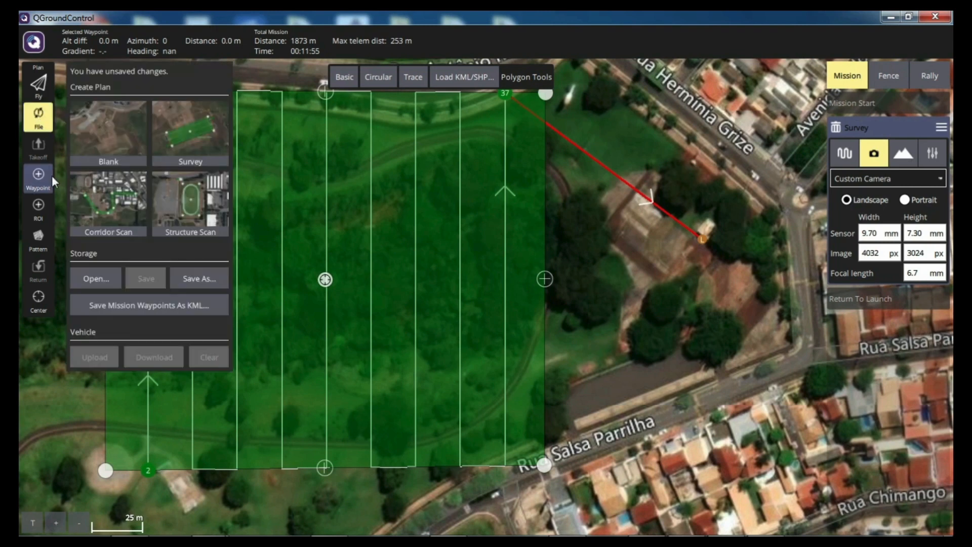
{"action": "left_click", "coordinate": [148, 306]}
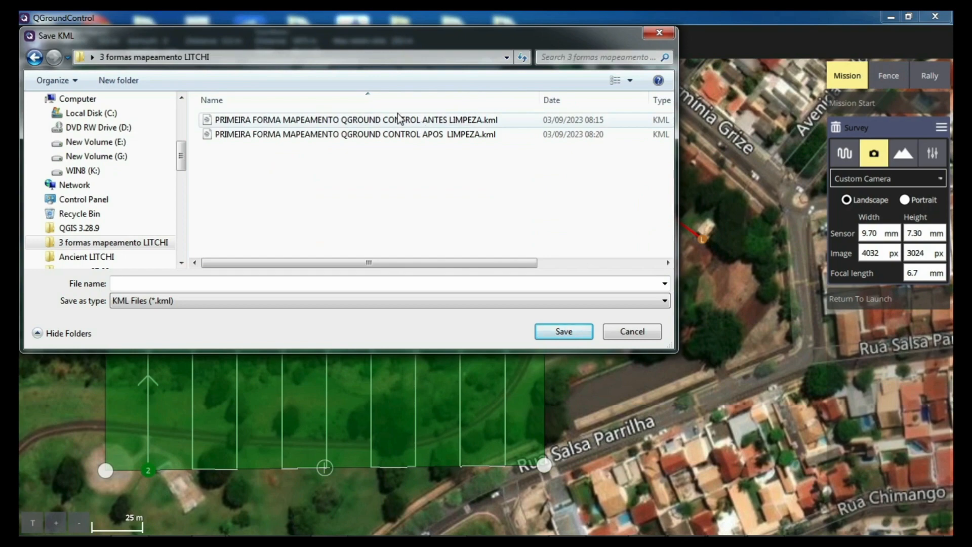
{"action": "left_click", "coordinate": [392, 121]}
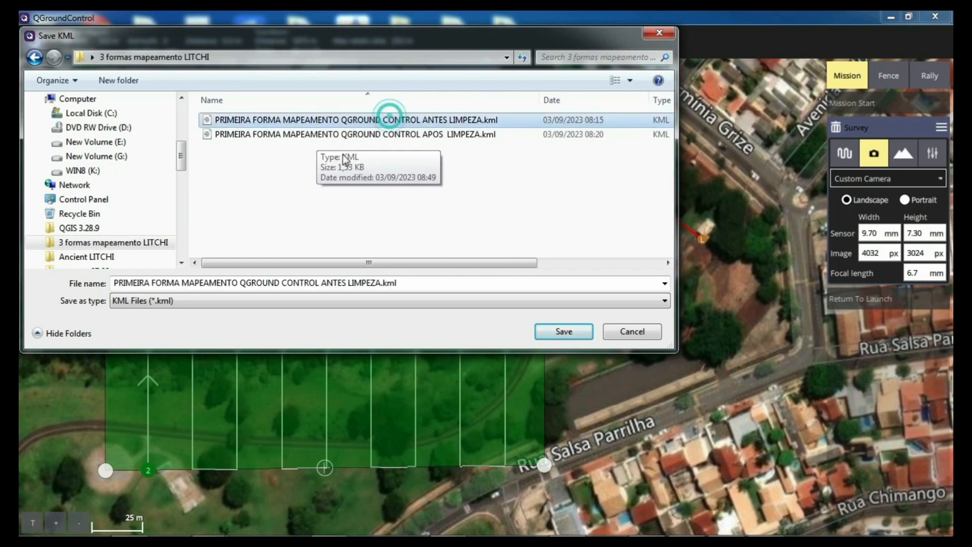
{"action": "left_click", "coordinate": [554, 331]}
{"action": "left_click", "coordinate": [584, 280]}
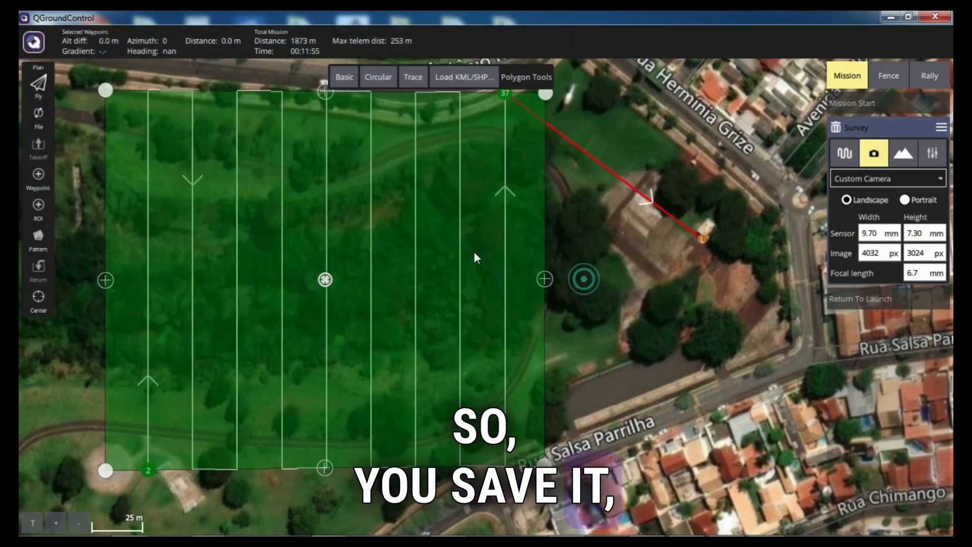
Find the exported ANTES LIMPEZA KML in the 3 formas mapeamento LITCHI desktop folder, switch to Google Earth Pro and reload it there
{"action": "left_click", "coordinate": [891, 15]}
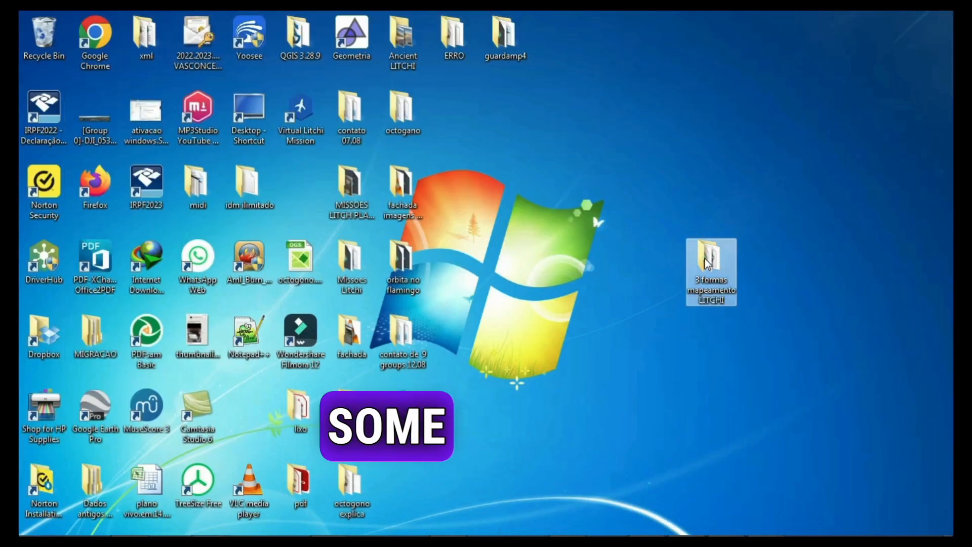
{"action": "double_click", "coordinate": [708, 263]}
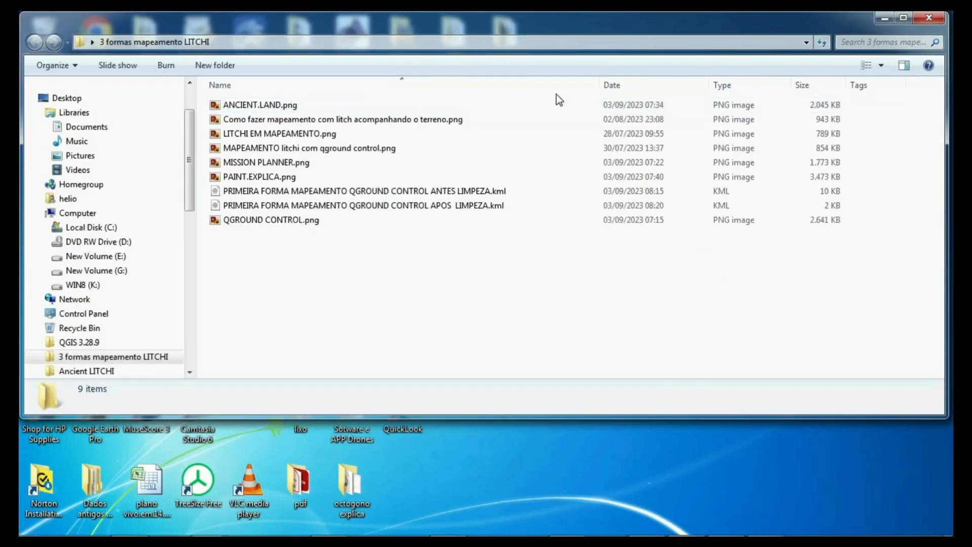
{"action": "left_click", "coordinate": [364, 193]}
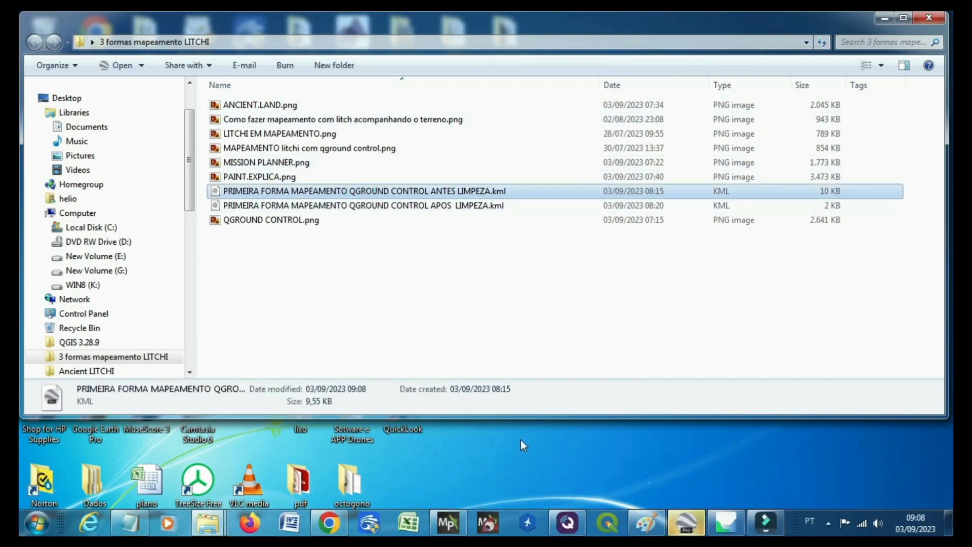
{"action": "left_click", "coordinate": [658, 525]}
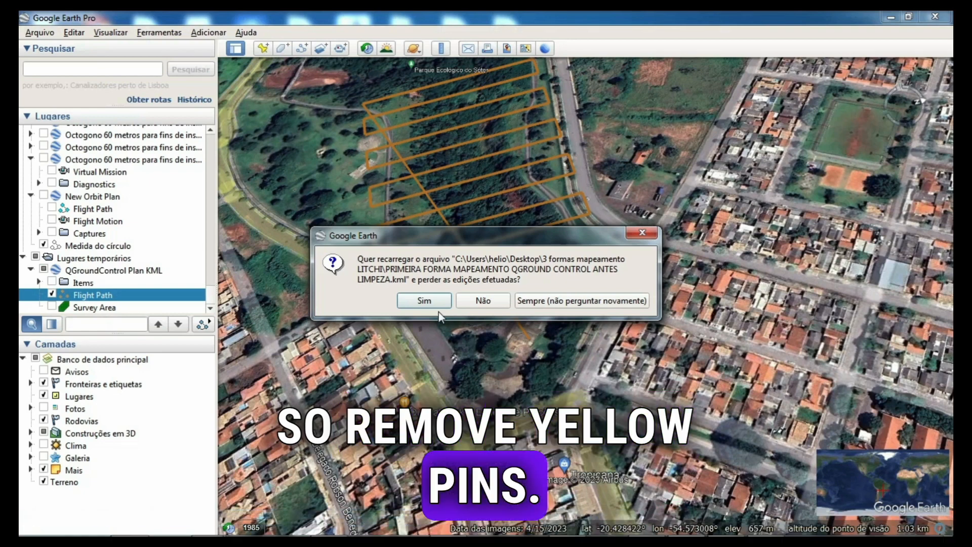
{"action": "left_click", "coordinate": [427, 299]}
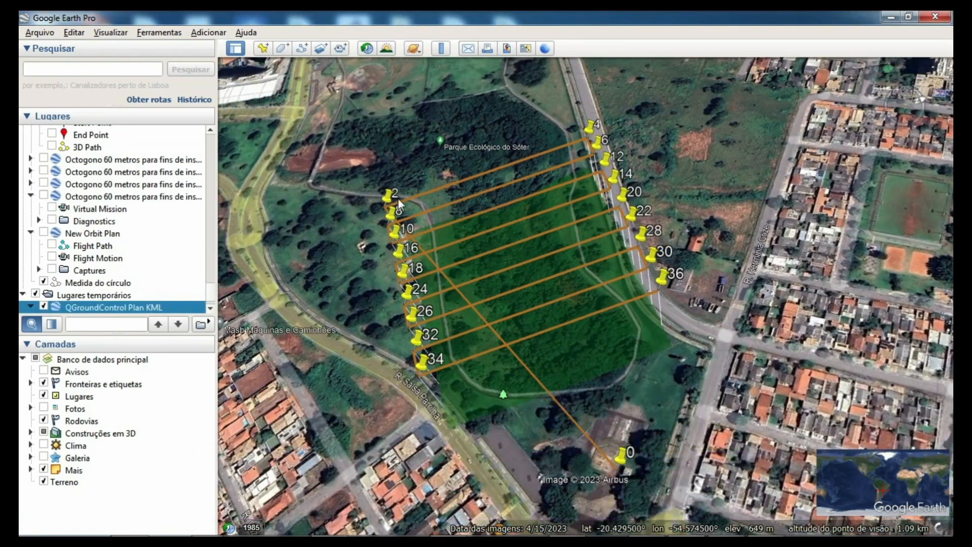
Expand the QGroundControl Plan KML and hide its Survey Area and Items, leaving only the Flight Path shown
{"action": "left_click", "coordinate": [31, 306]}
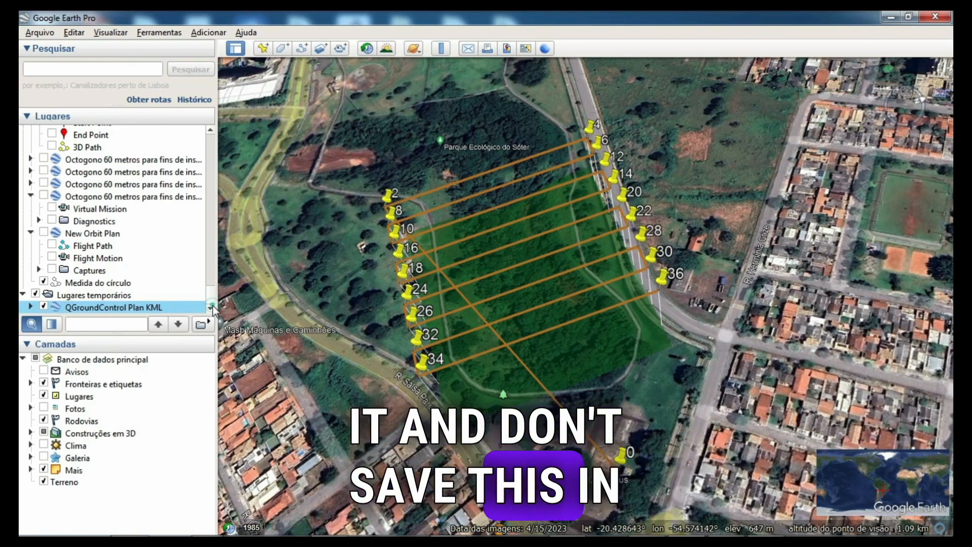
{"action": "left_click", "coordinate": [30, 307]}
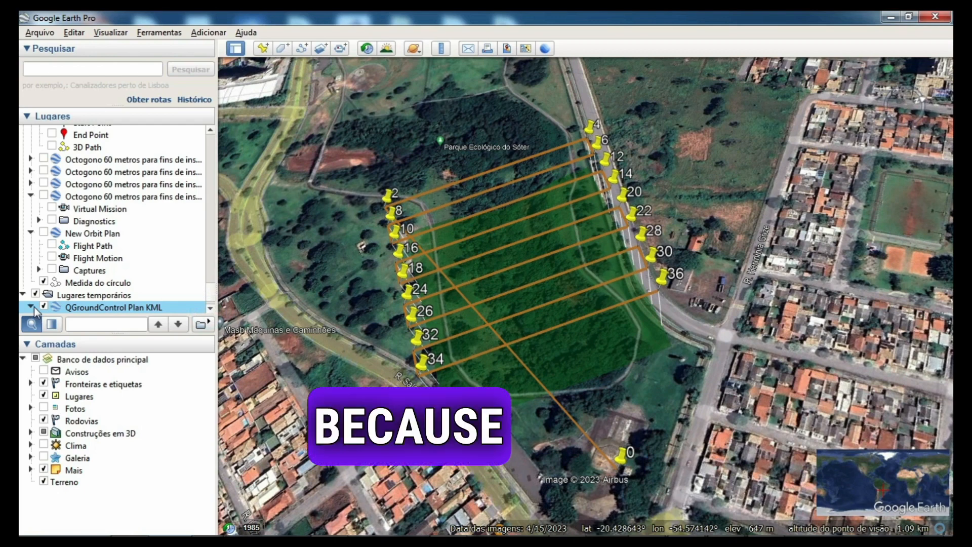
{"action": "left_click", "coordinate": [210, 309]}
{"action": "left_click", "coordinate": [210, 310]}
{"action": "left_click", "coordinate": [211, 310]}
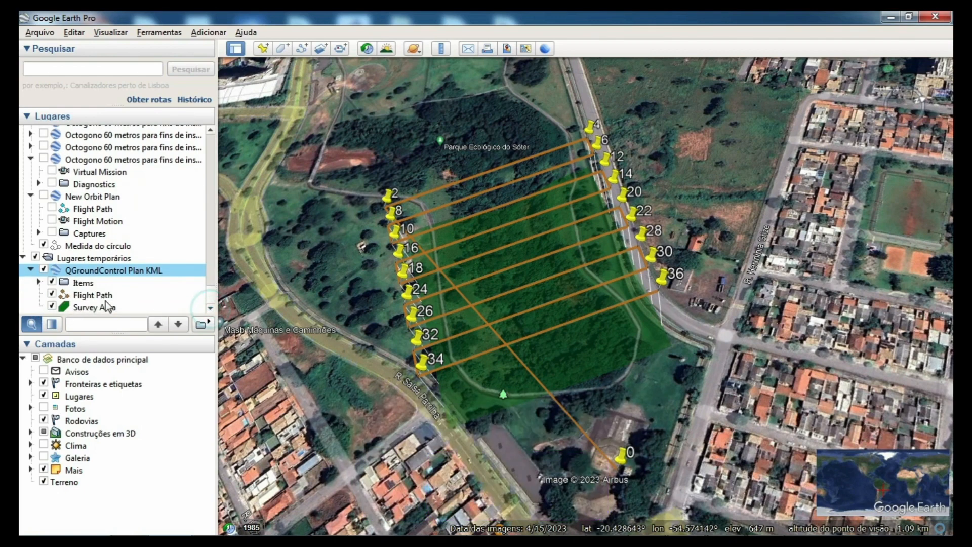
{"action": "left_click", "coordinate": [53, 307]}
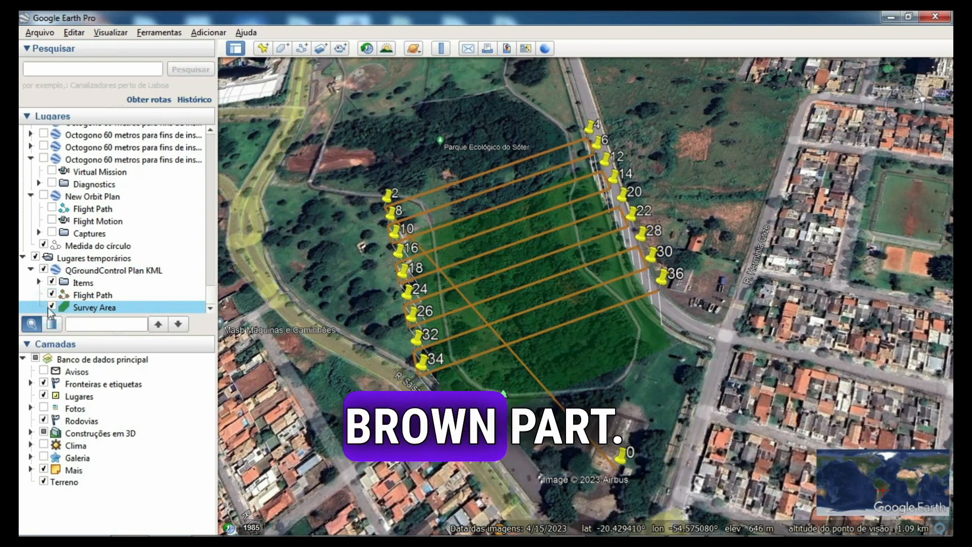
{"action": "left_click", "coordinate": [52, 281]}
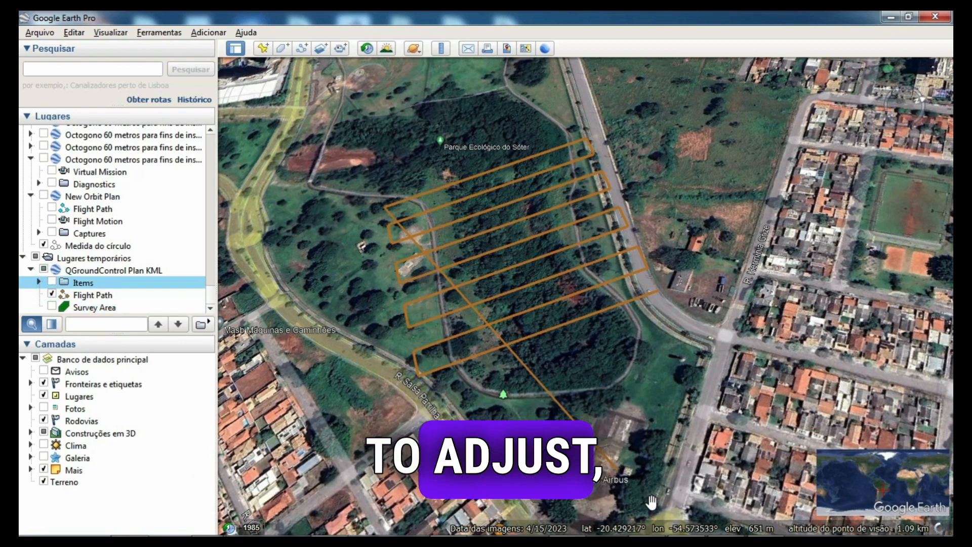
Save the Flight Path alone as KML, overwriting PRIMEIRA FORMA MAPEAMENTO QGROUND CONTROL APOS LIMPEZA.kml
{"action": "left_click", "coordinate": [92, 296]}
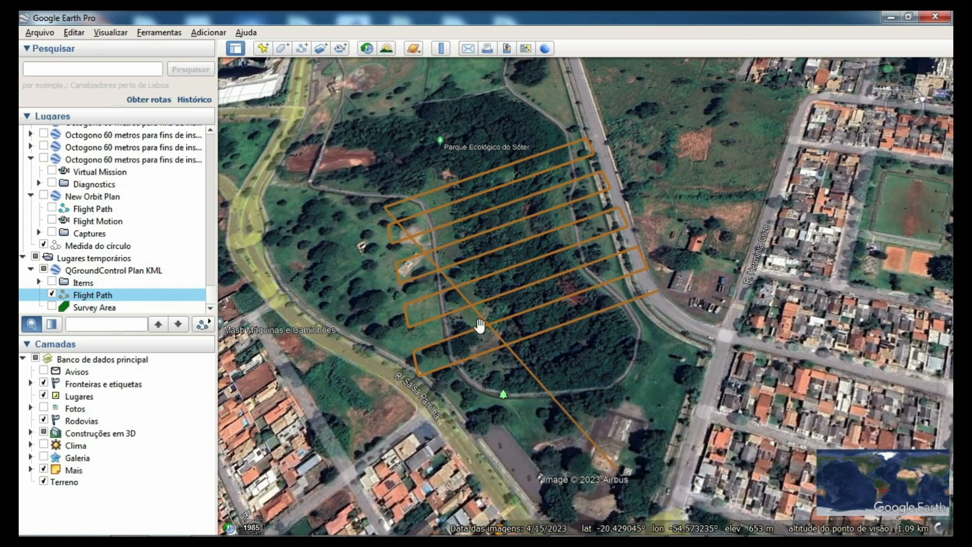
{"action": "left_click_drag", "start_coordinate": [494, 316], "coordinate": [471, 258]}
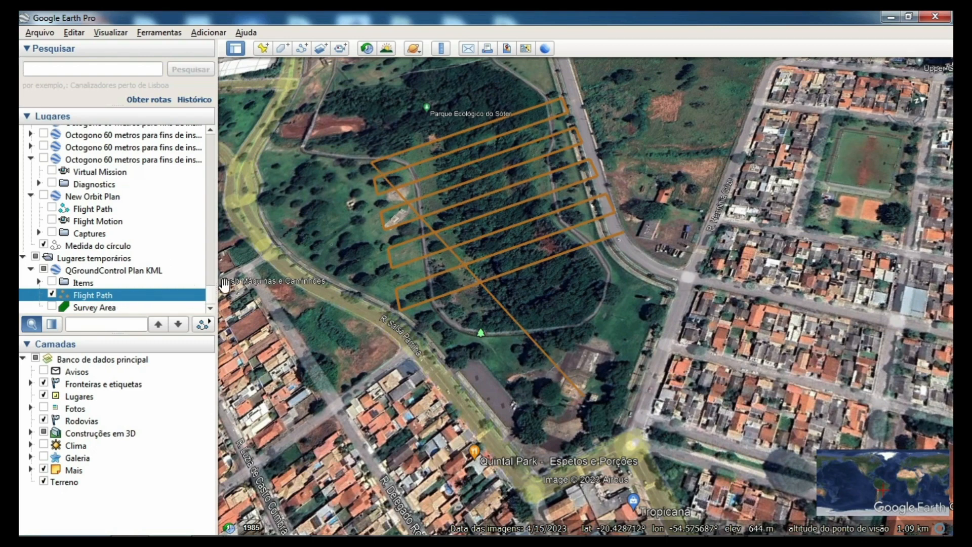
{"action": "right_click", "coordinate": [89, 296]}
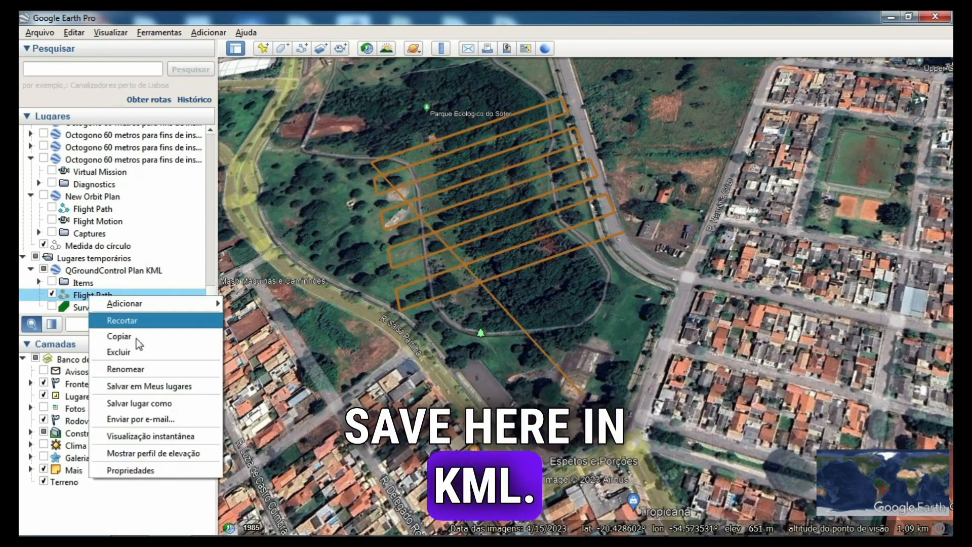
{"action": "left_click", "coordinate": [157, 405]}
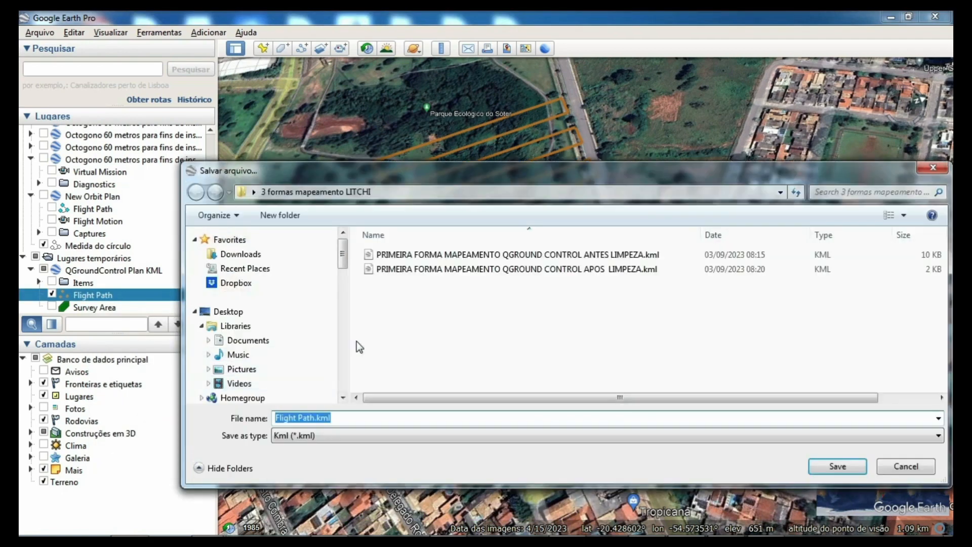
{"action": "left_click", "coordinate": [524, 270]}
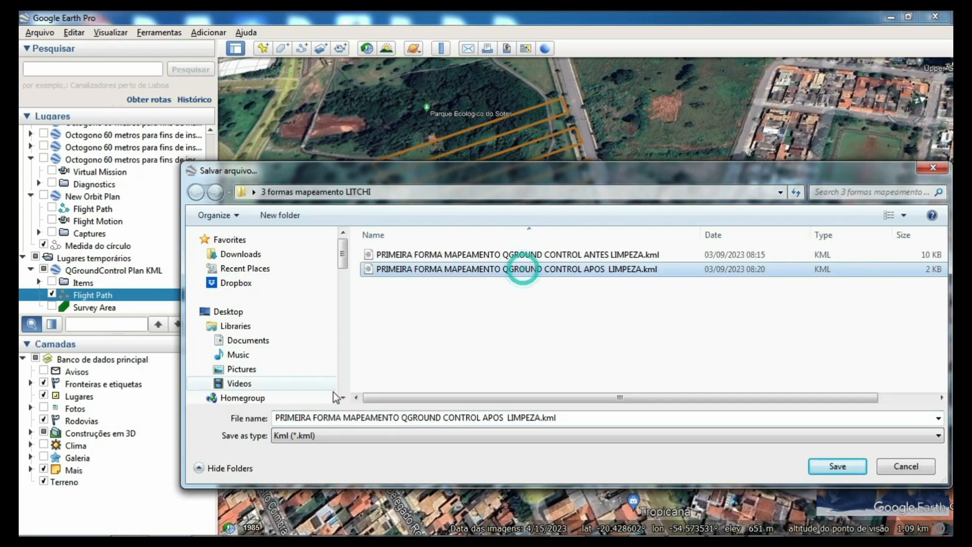
{"action": "left_click", "coordinate": [848, 467]}
{"action": "left_click", "coordinate": [587, 282]}
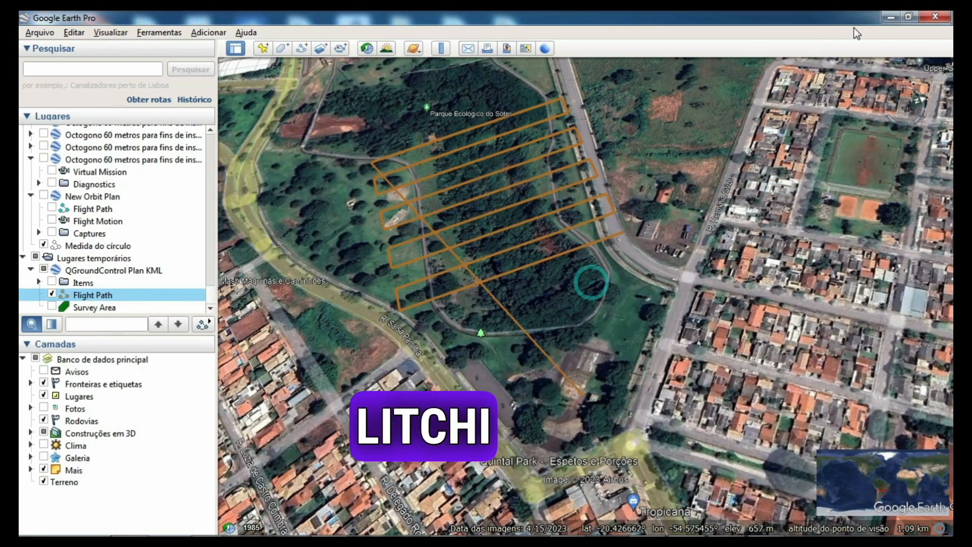
Switch to Chrome, go to flylitchi.com and open the Litchi Mission Hub
{"action": "left_click", "coordinate": [278, 48]}
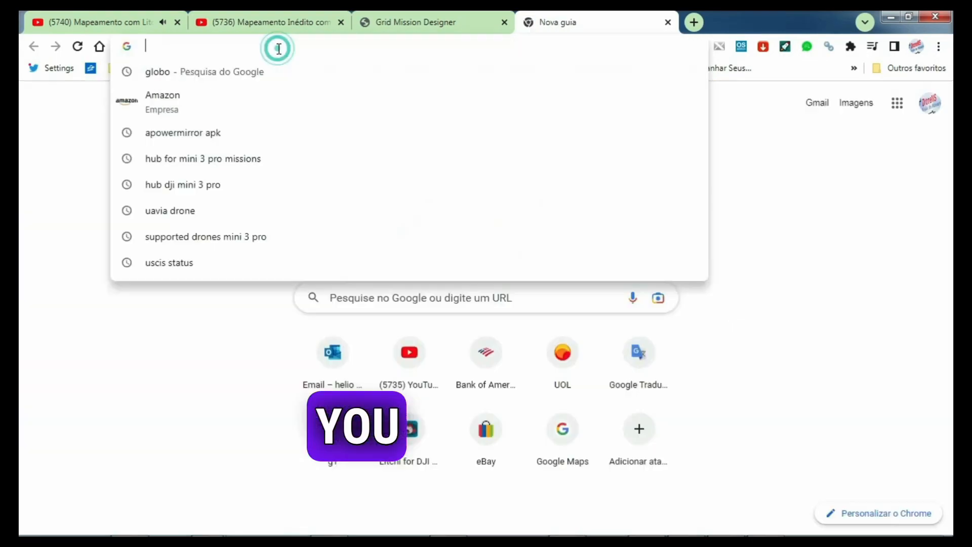
{"action": "type", "text": "FL"}
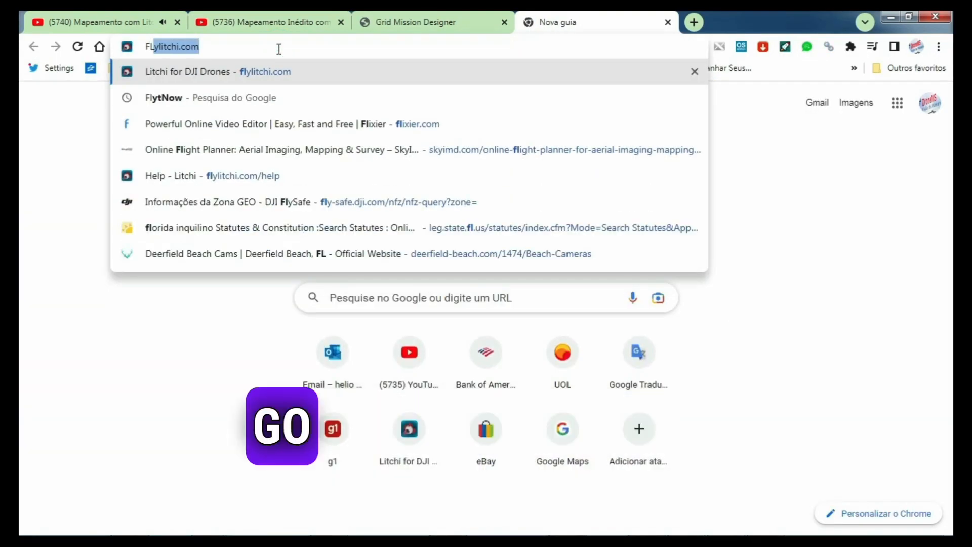
{"action": "key", "text": "Return"}
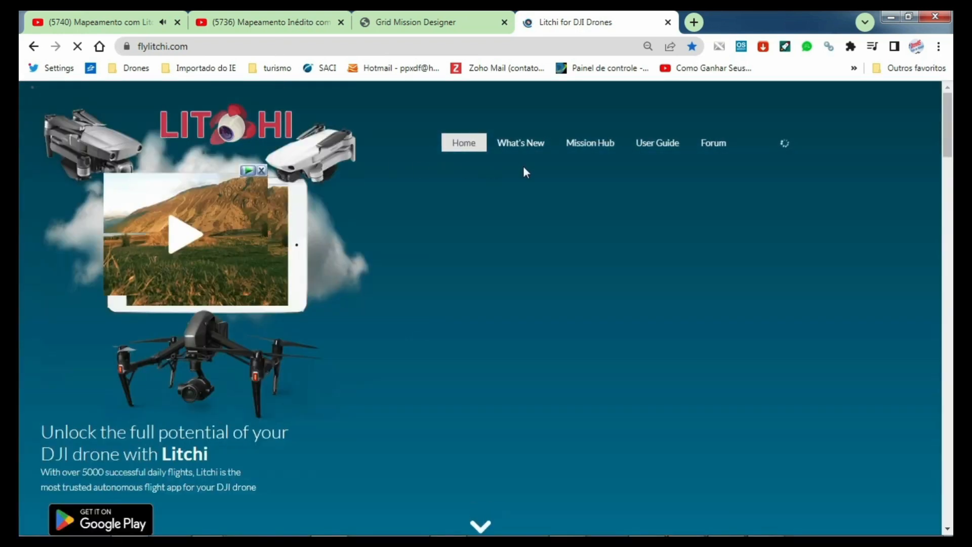
{"action": "left_click", "coordinate": [587, 150]}
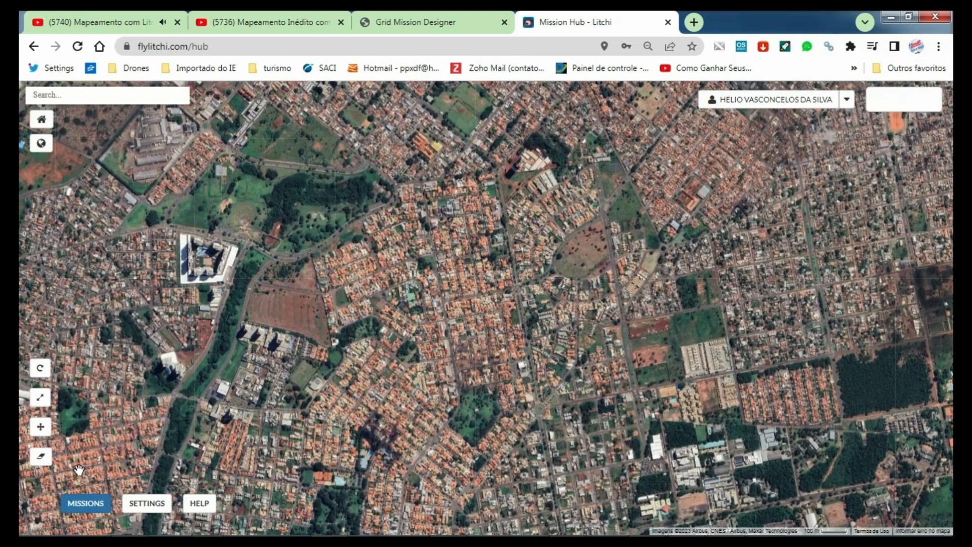
Import PRIMEIRA FORMA MAPEAMENTO QGROUND CONTROL APOS LIMPEZA.kml into a new Litchi mission
{"action": "left_click", "coordinate": [86, 503]}
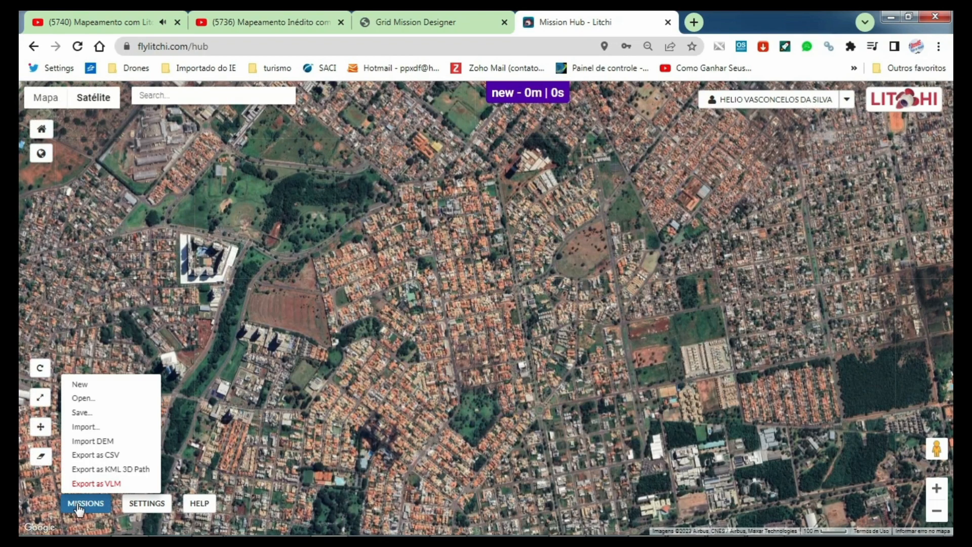
{"action": "left_click", "coordinate": [89, 427]}
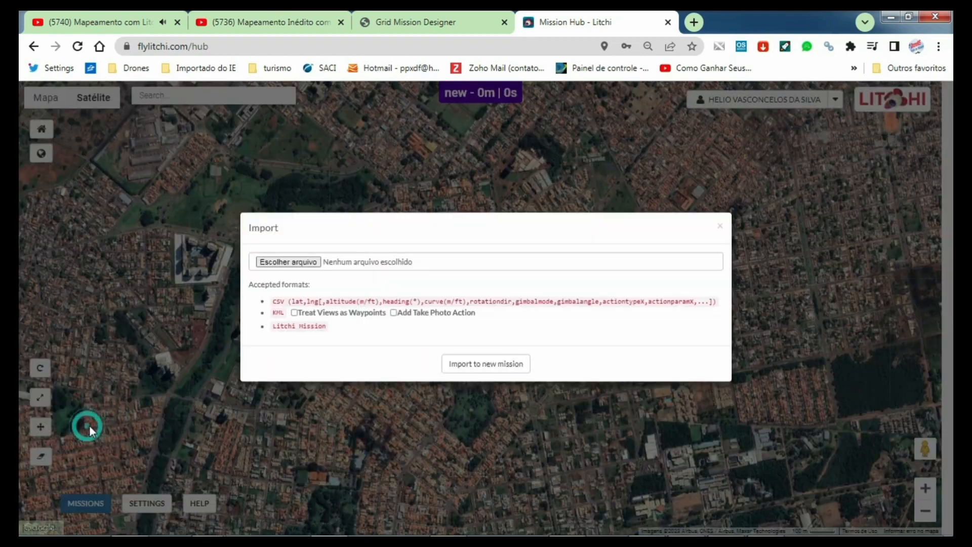
{"action": "left_click", "coordinate": [273, 274]}
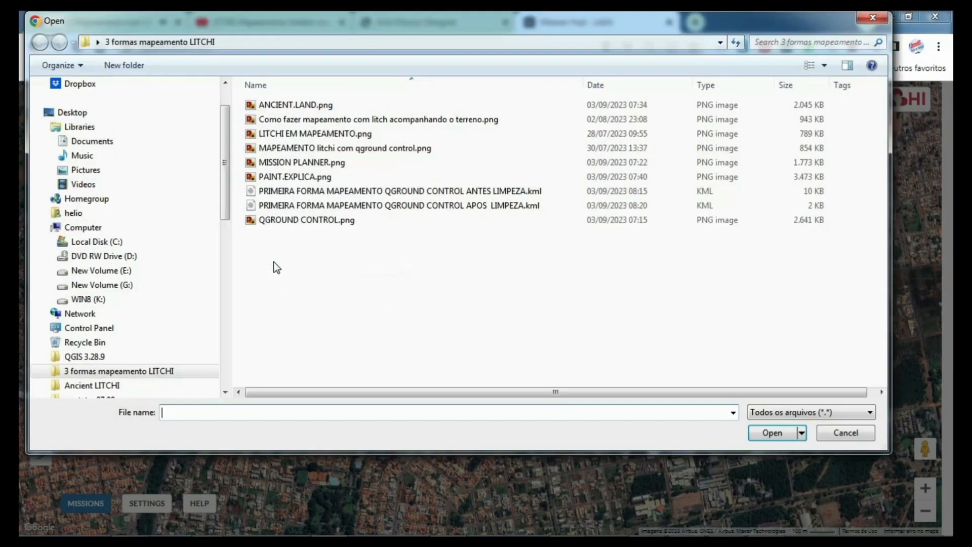
{"action": "left_click", "coordinate": [379, 205]}
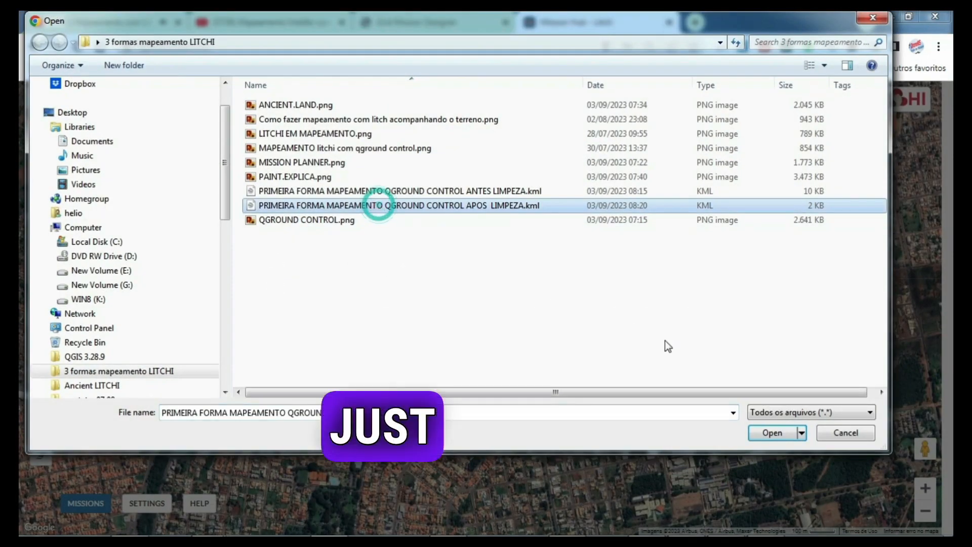
{"action": "left_click", "coordinate": [775, 433]}
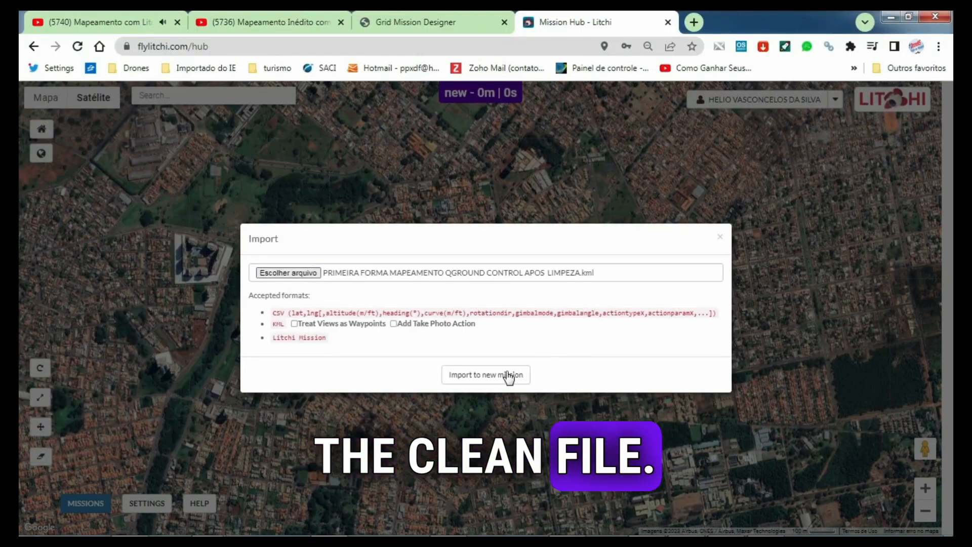
{"action": "left_click", "coordinate": [495, 376]}
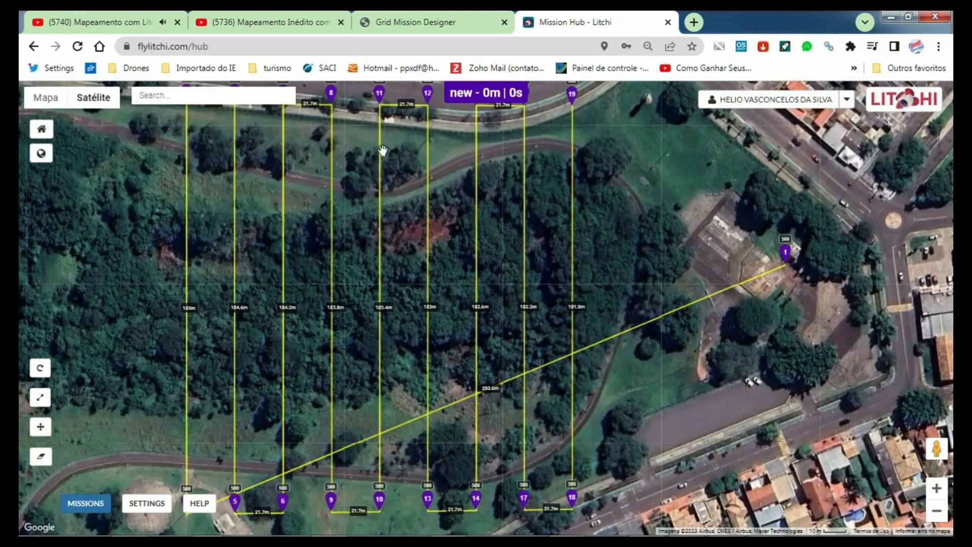
{"action": "left_click_drag", "start_coordinate": [302, 223], "coordinate": [373, 174]}
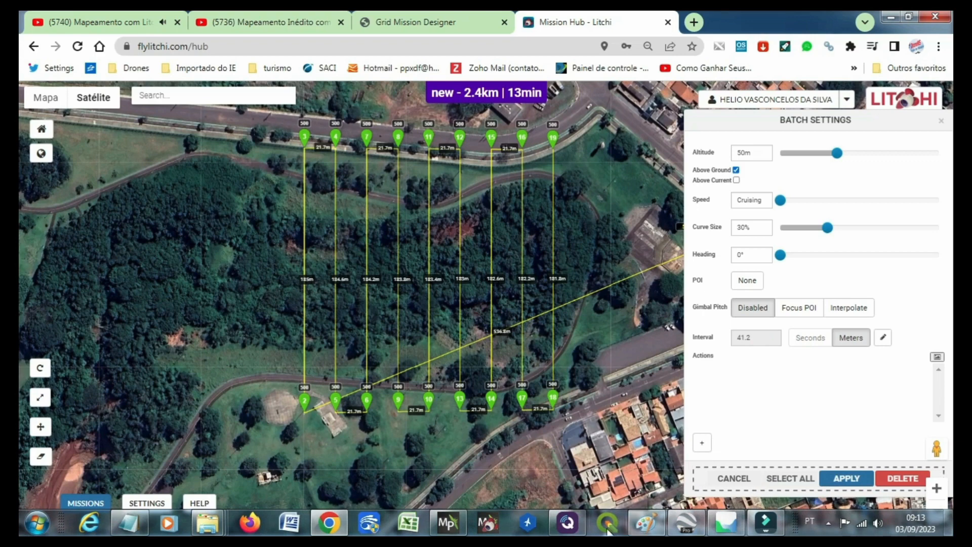
Switch to QGroundControl and review the survey's photo interval, overlap, altitude and transect options
{"action": "mouse_move", "coordinate": [577, 532]}
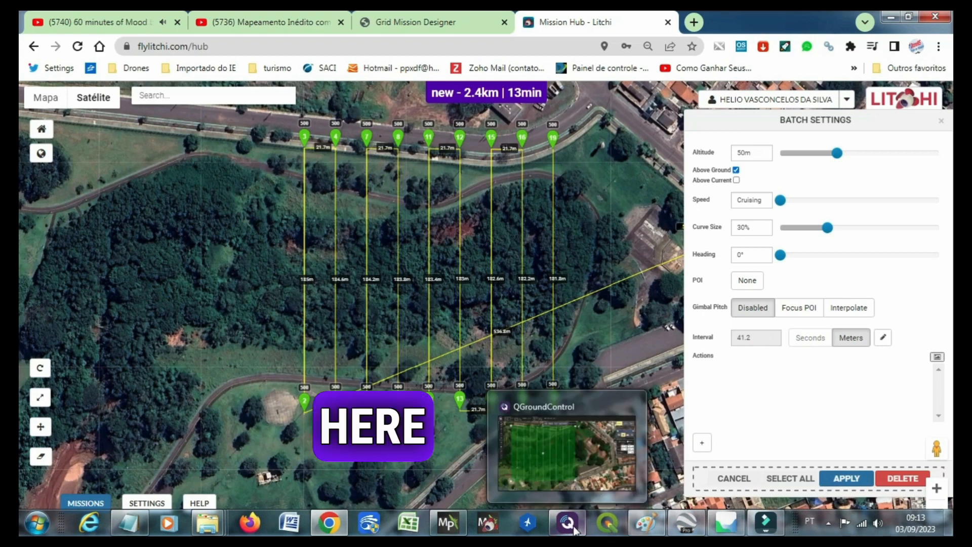
{"action": "left_click", "coordinate": [570, 452]}
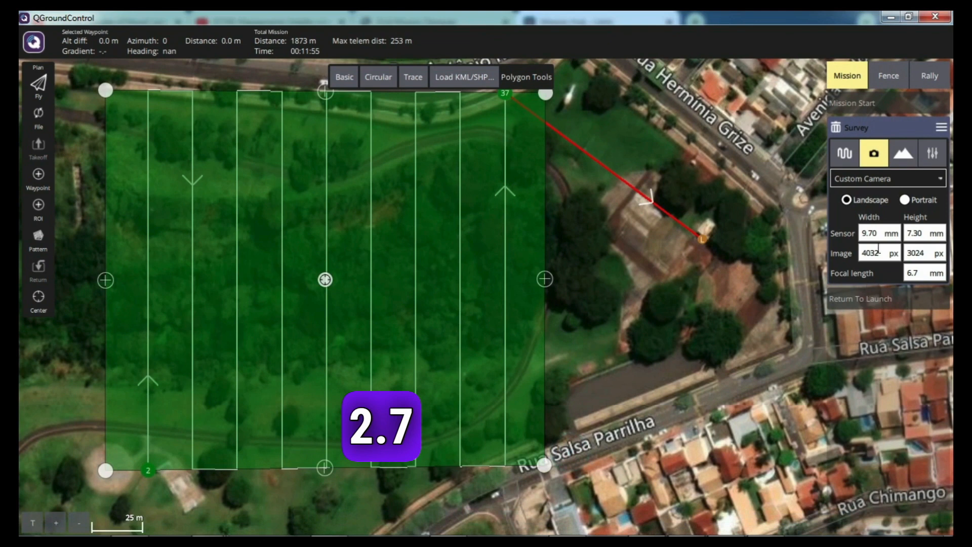
{"action": "left_click", "coordinate": [845, 153]}
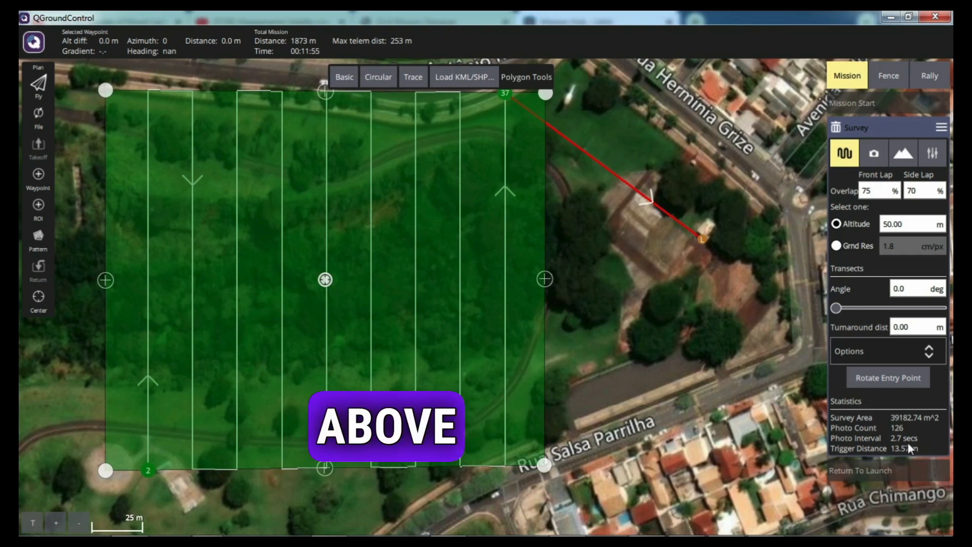
{"action": "left_click", "coordinate": [861, 347]}
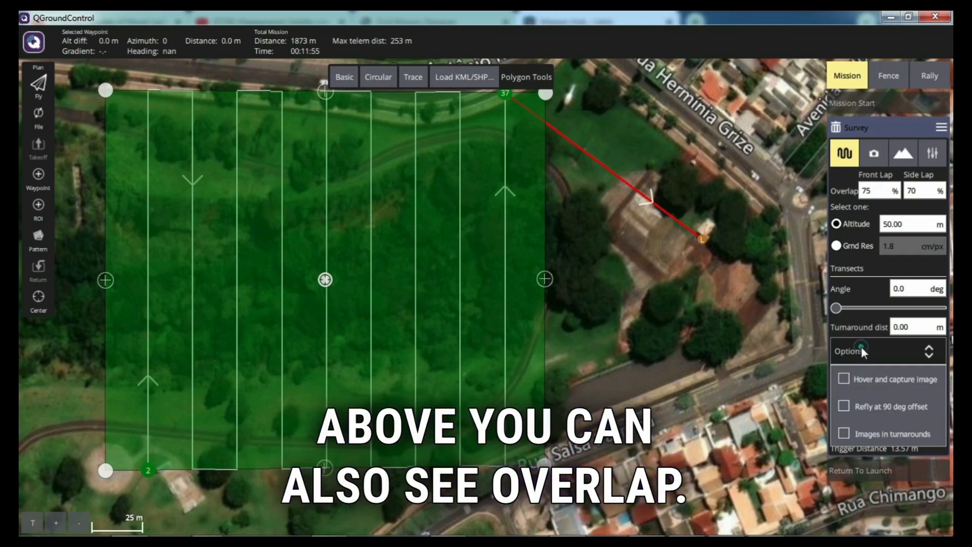
Try the Refly at 90 deg offset option on the survey and switch it back off
{"action": "left_click", "coordinate": [845, 405]}
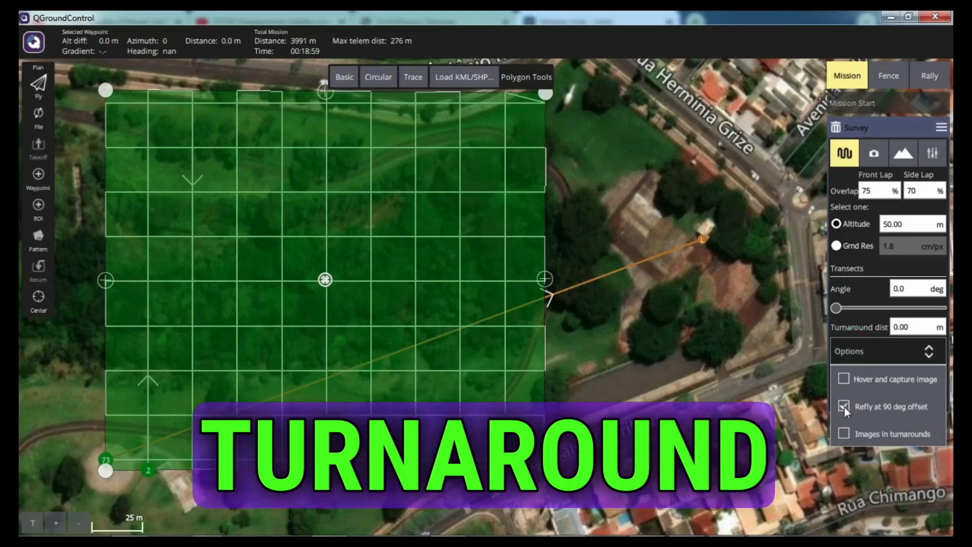
{"action": "left_click", "coordinate": [843, 406]}
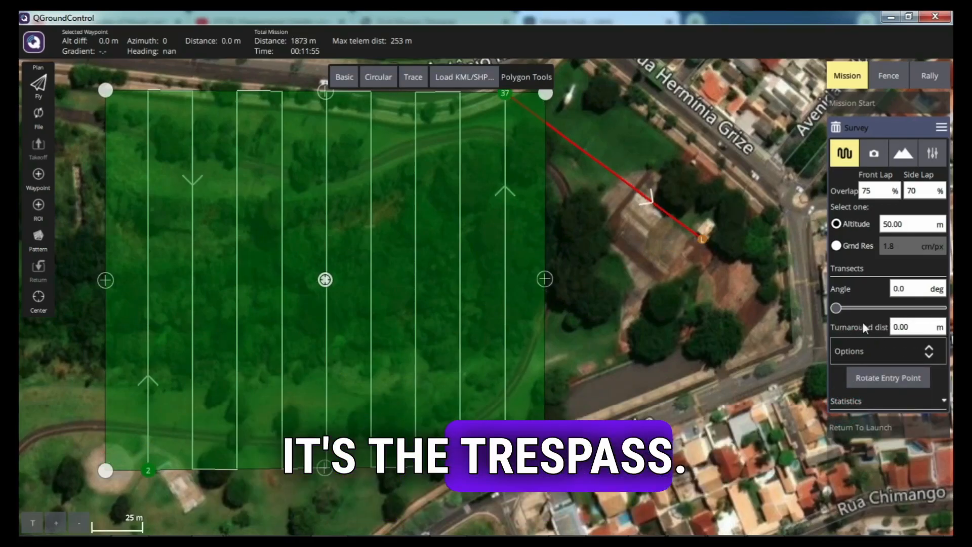
Set the survey's turnaround distance to 10 m
{"action": "left_click", "coordinate": [895, 327]}
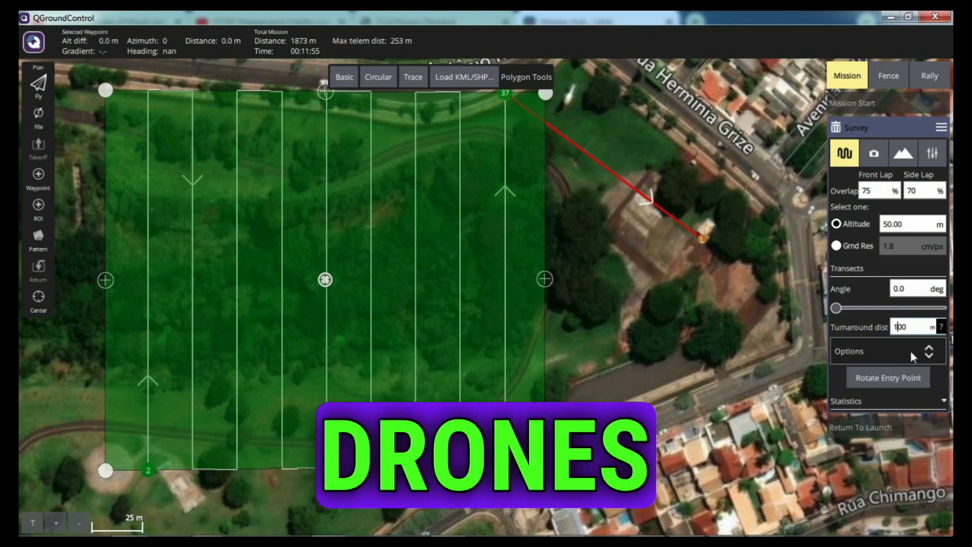
{"action": "type", "text": "0"}
{"action": "key", "text": "Right"}
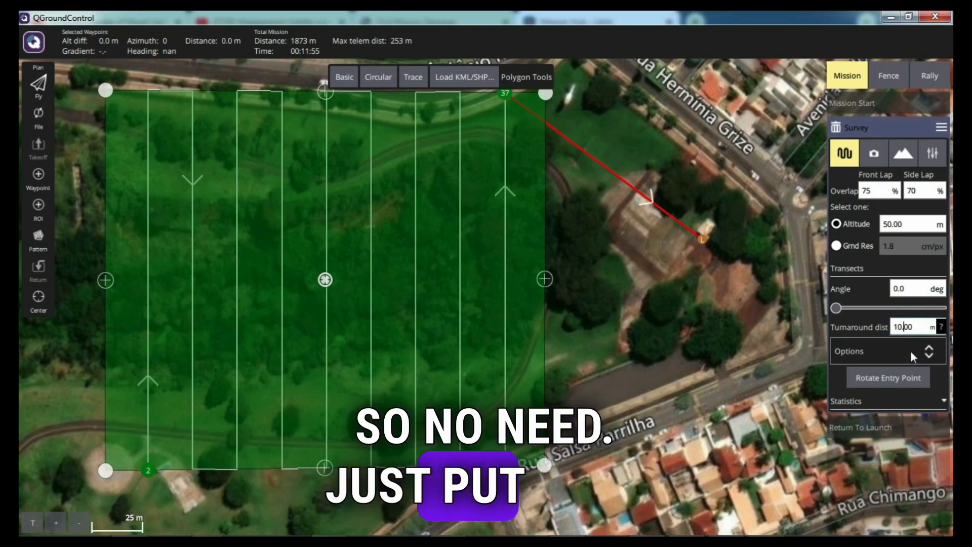
{"action": "type", "text": "."}
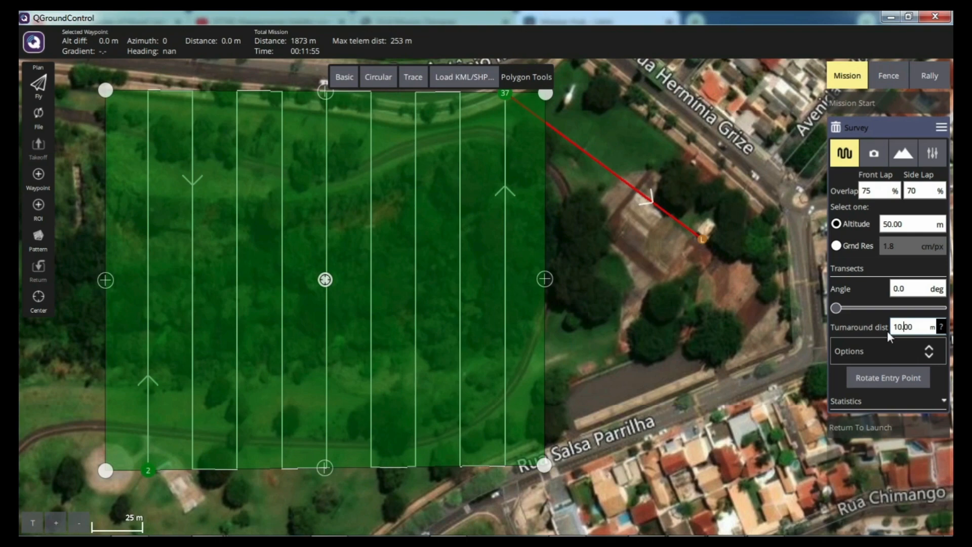
{"action": "key", "text": "Return"}
Reset the survey's turnaround distance to 0 m
{"action": "left_click_drag", "start_coordinate": [383, 167], "coordinate": [440, 223]}
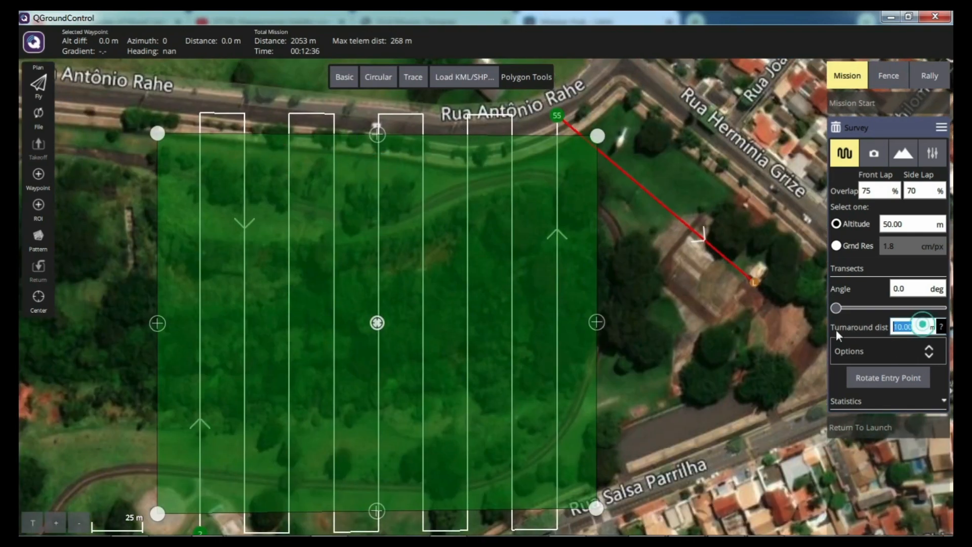
{"action": "type", "text": "0"}
{"action": "key", "text": "Return"}
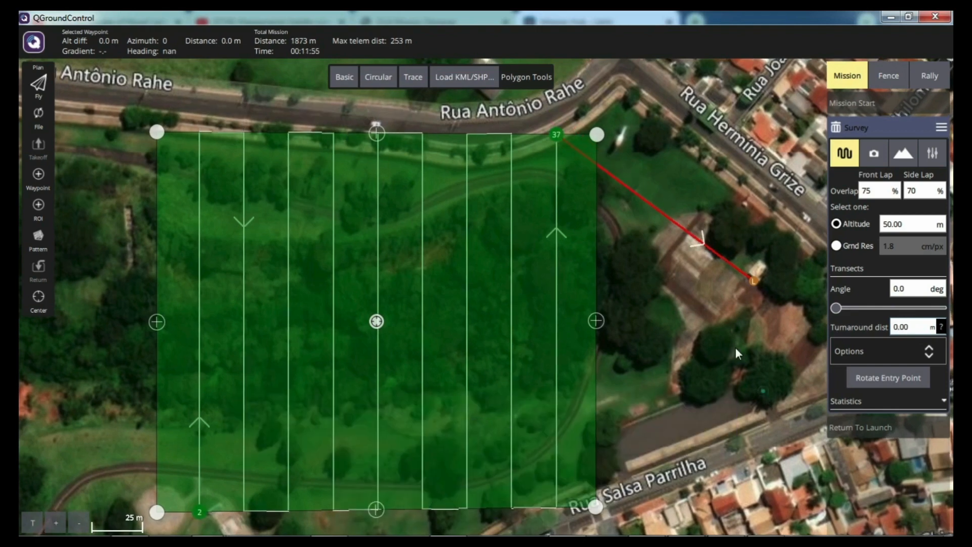
{"action": "left_click_drag", "start_coordinate": [736, 348], "coordinate": [726, 334]}
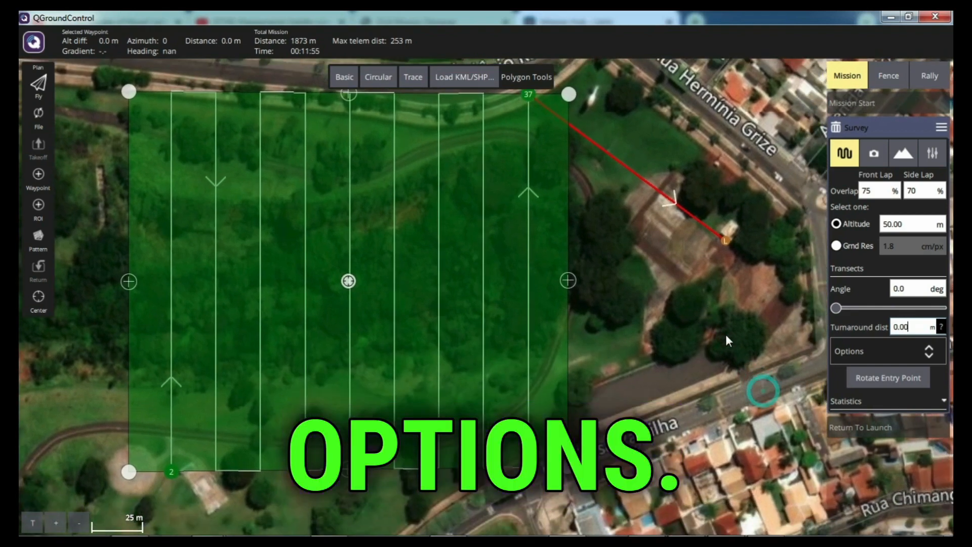
Enable refly at 90 degree offset for the survey again to compare the grid, and disable it
{"action": "left_click", "coordinate": [872, 353]}
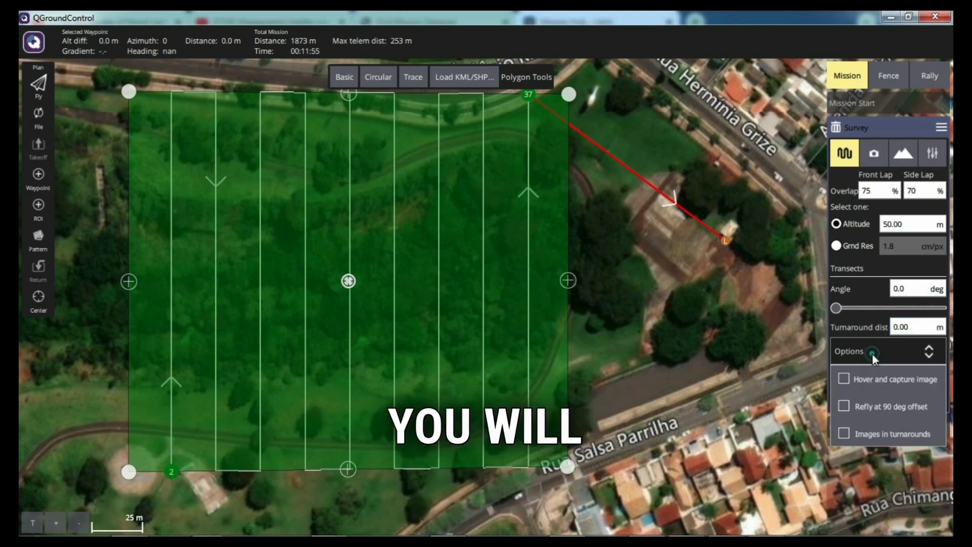
{"action": "left_click", "coordinate": [843, 406]}
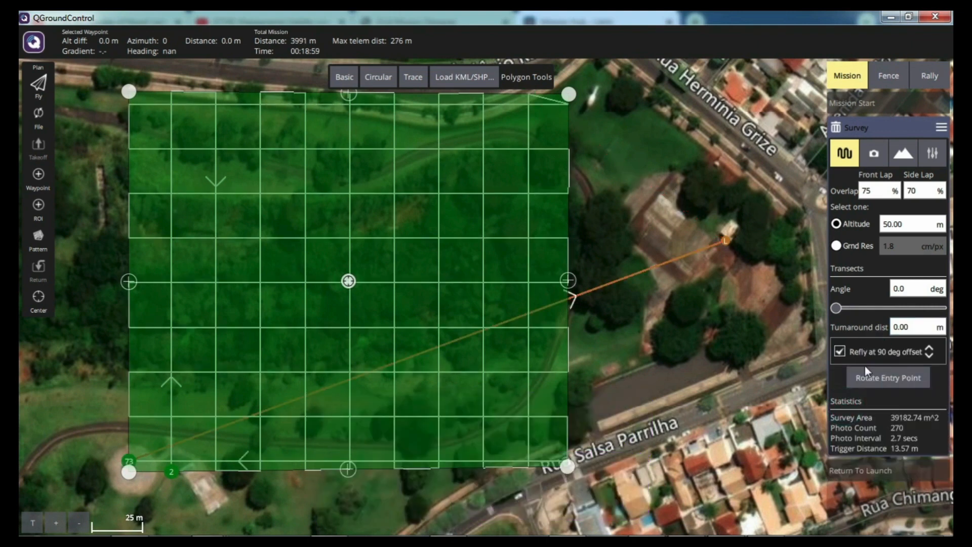
{"action": "left_click", "coordinate": [866, 352]}
{"action": "left_click", "coordinate": [844, 406]}
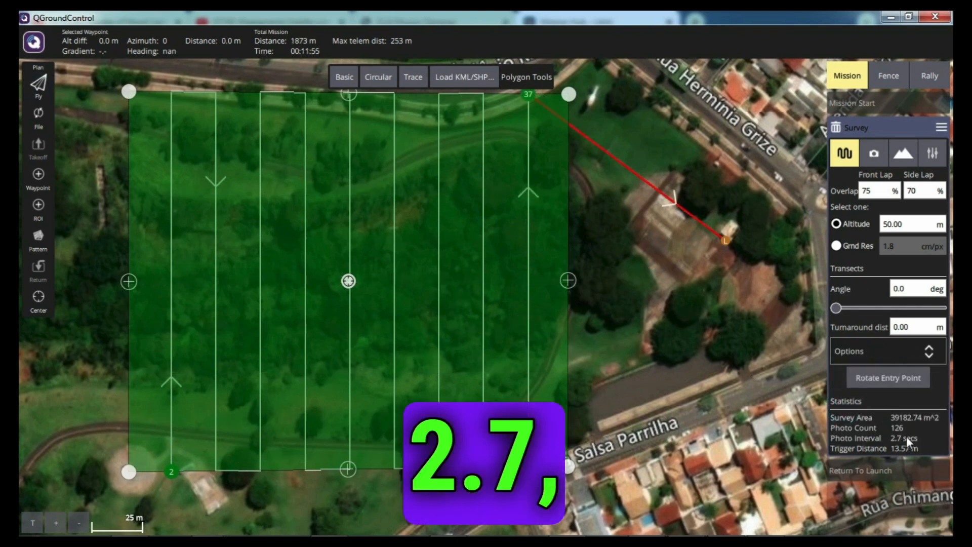
Switch to the Litchi Mission Hub in Chrome and set the batch photo interval to 2.7 seconds
{"action": "mouse_move", "coordinate": [699, 532]}
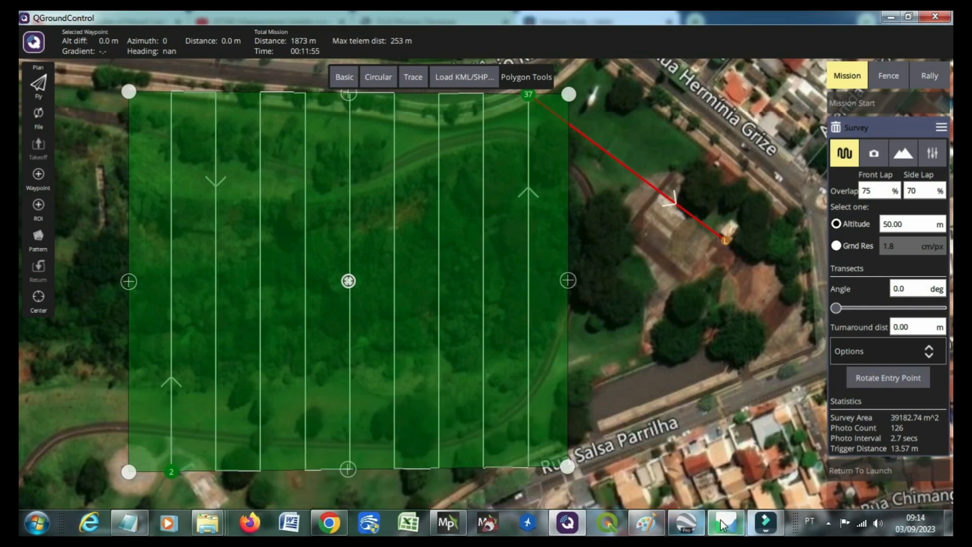
{"action": "left_click", "coordinate": [328, 527]}
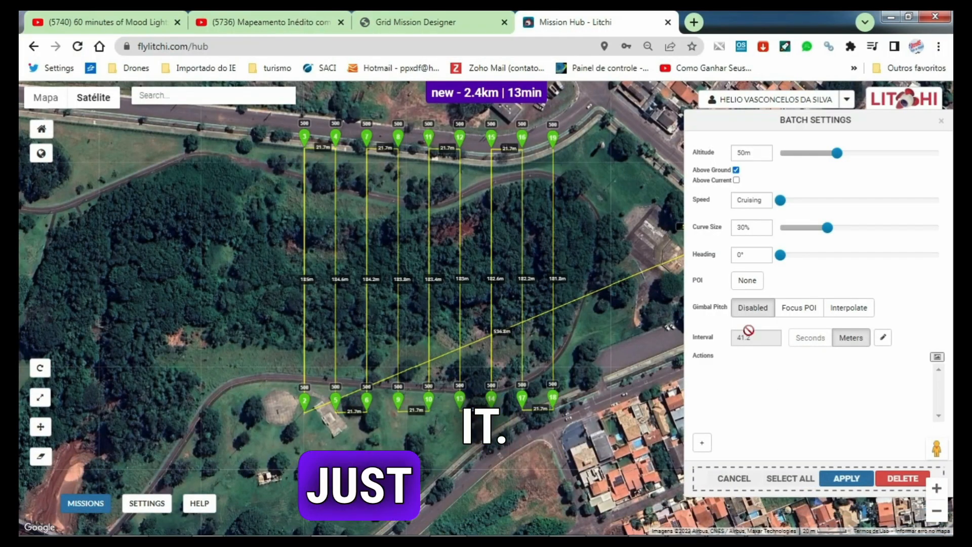
{"action": "left_click", "coordinate": [884, 338]}
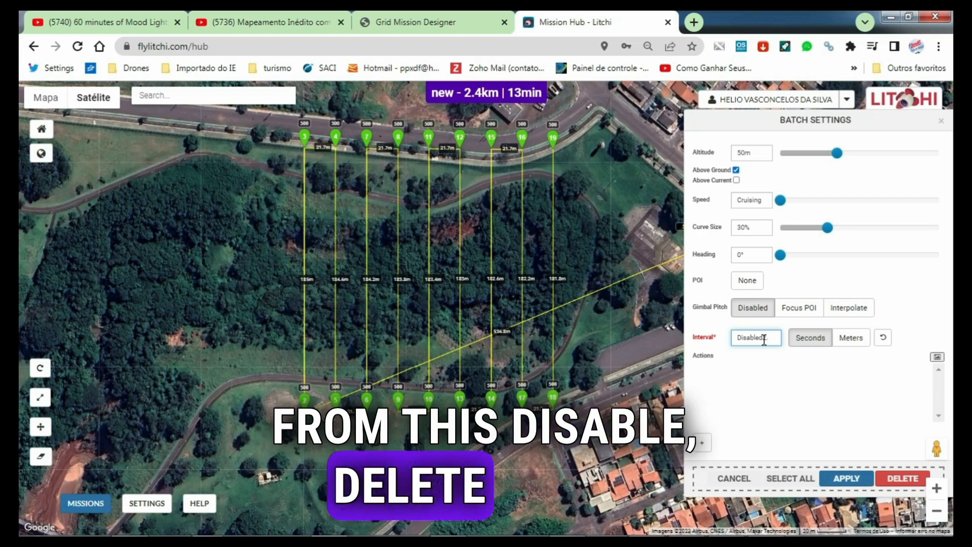
{"action": "type", "text": "2.7"}
{"action": "triple_click", "coordinate": [768, 337]}
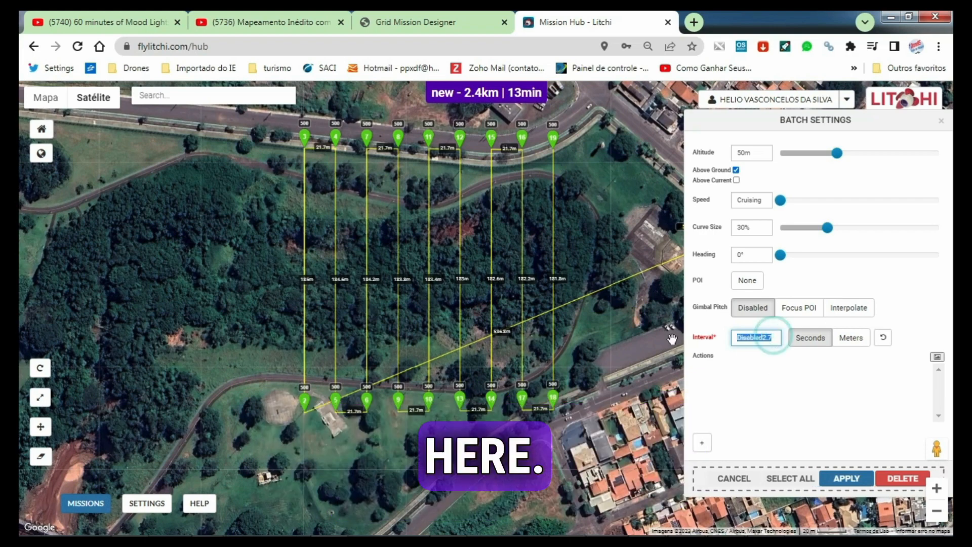
{"action": "type", "text": "2"}
{"action": "left_click", "coordinate": [756, 392]}
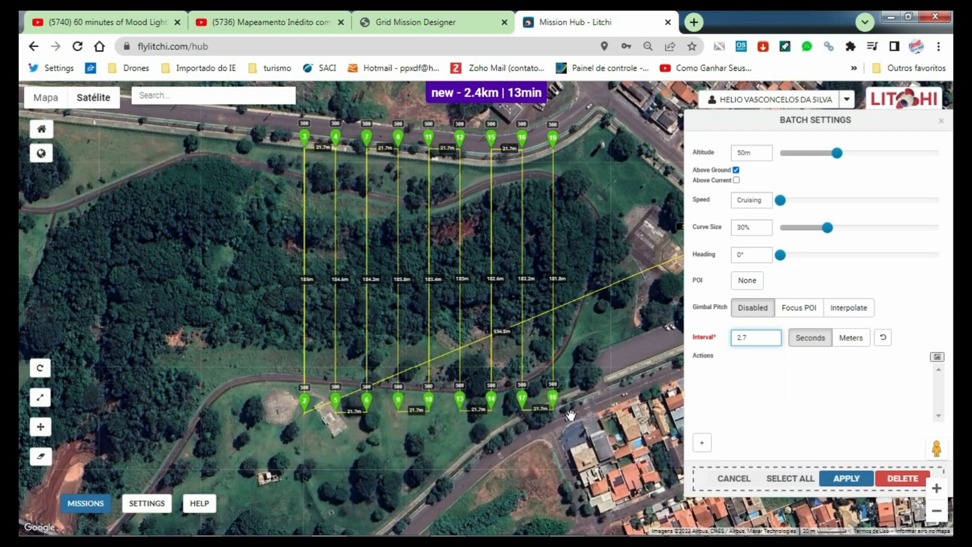
Select all waypoints of the mission and apply the batch settings to them
{"action": "left_click", "coordinate": [303, 137]}
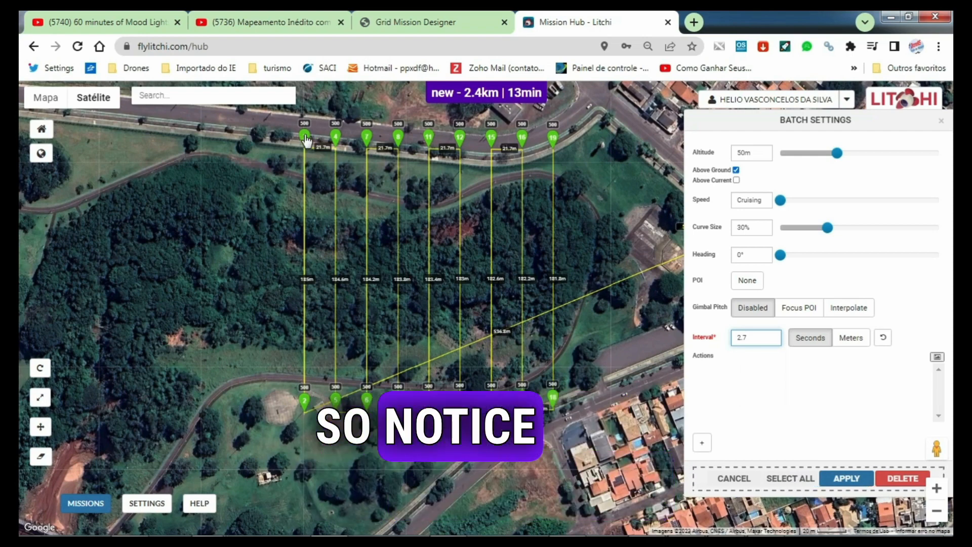
{"action": "left_click", "coordinate": [791, 479]}
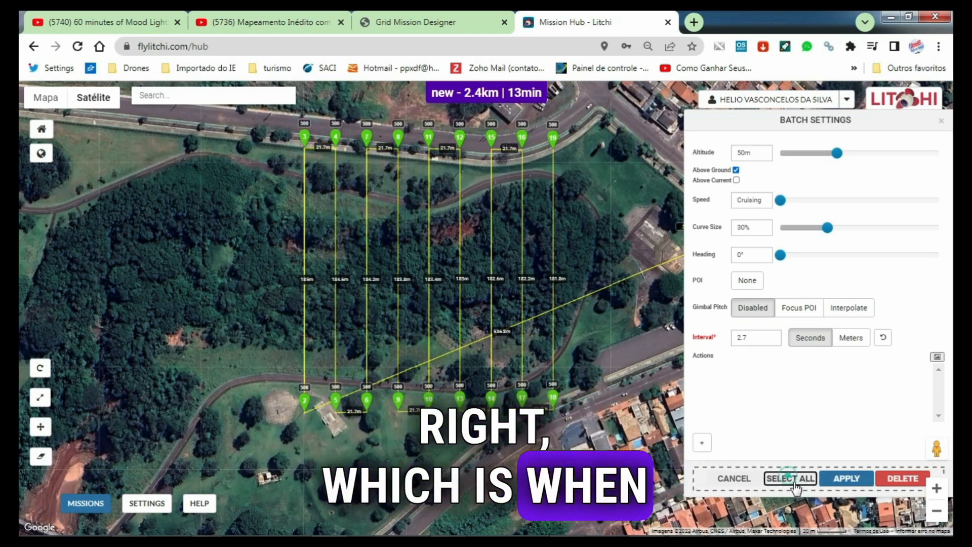
{"action": "left_click", "coordinate": [846, 478]}
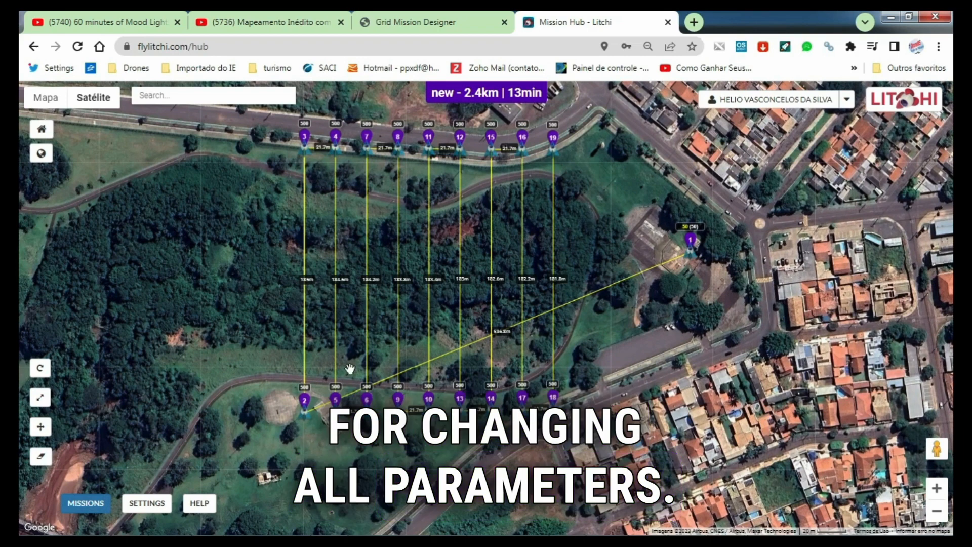
Set the altitude of all waypoints to 50 m above ground through the batch settings
{"action": "left_click", "coordinate": [305, 401]}
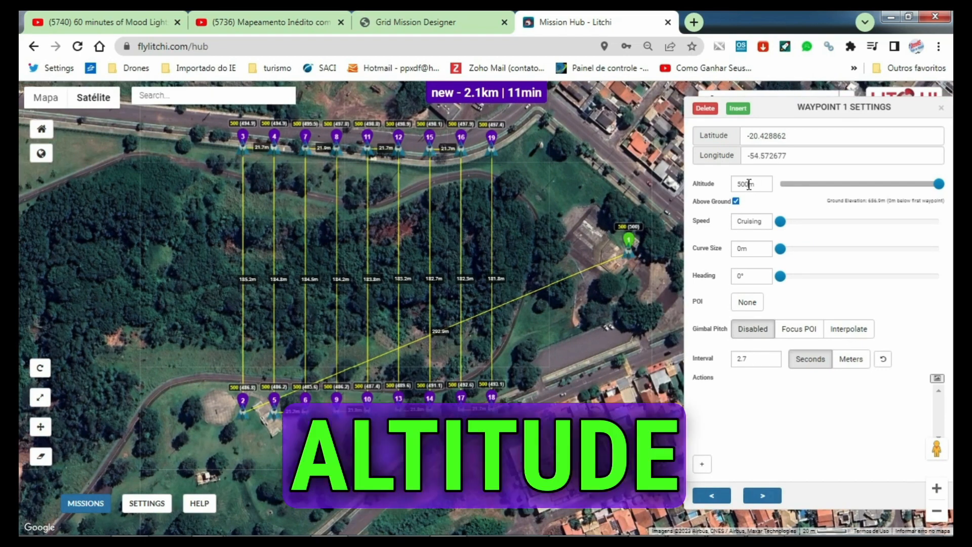
{"action": "double_click", "coordinate": [748, 185]}
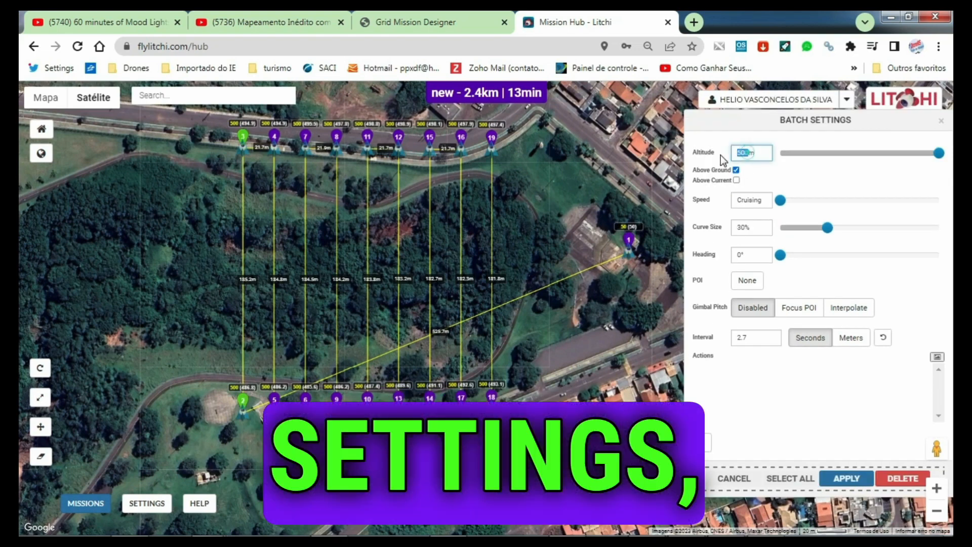
{"action": "double_click", "coordinate": [748, 152]}
{"action": "type", "text": "50"}
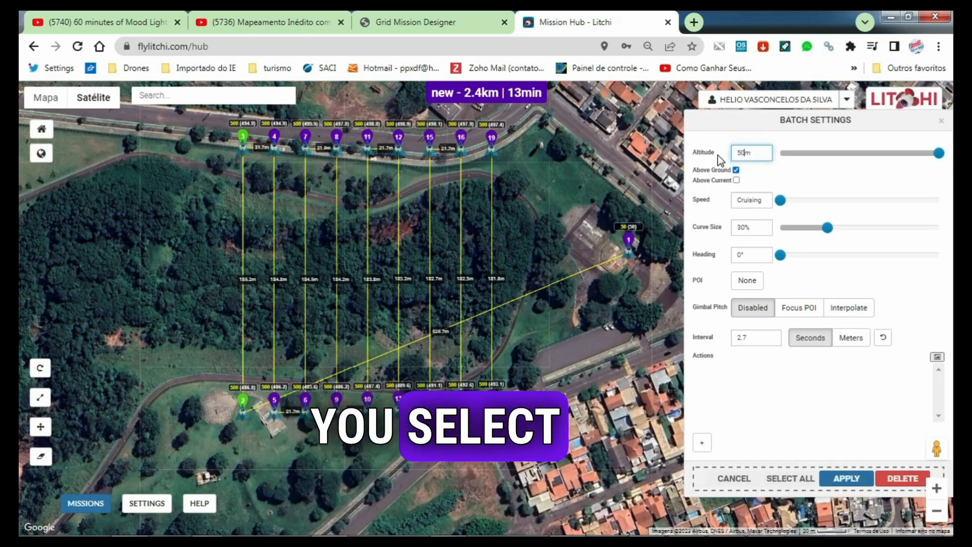
{"action": "left_click", "coordinate": [792, 479]}
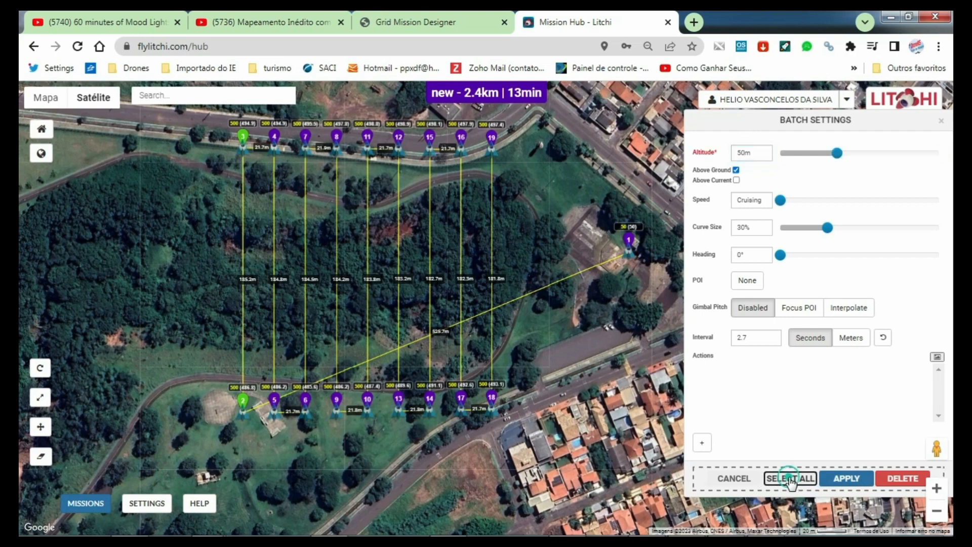
{"action": "left_click", "coordinate": [843, 480]}
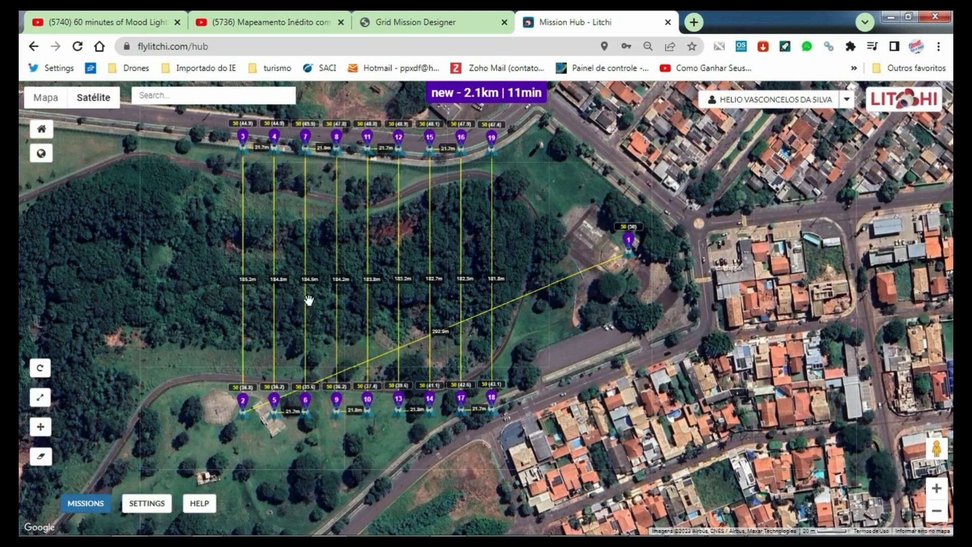
Check the settings of individual waypoints and the mission's general settings, including heading mode, finish action, speeds and photo interval
{"action": "left_click", "coordinate": [243, 405]}
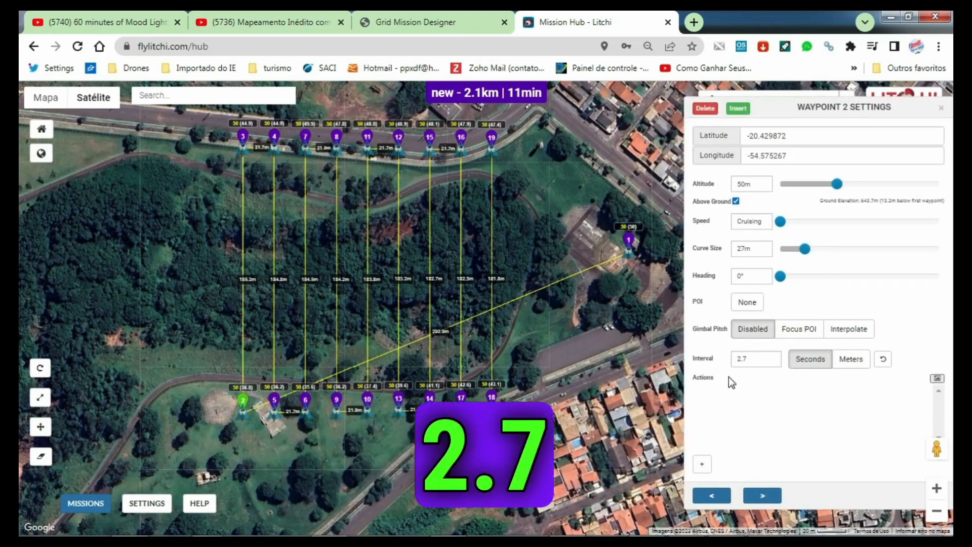
{"action": "left_click", "coordinate": [243, 138]}
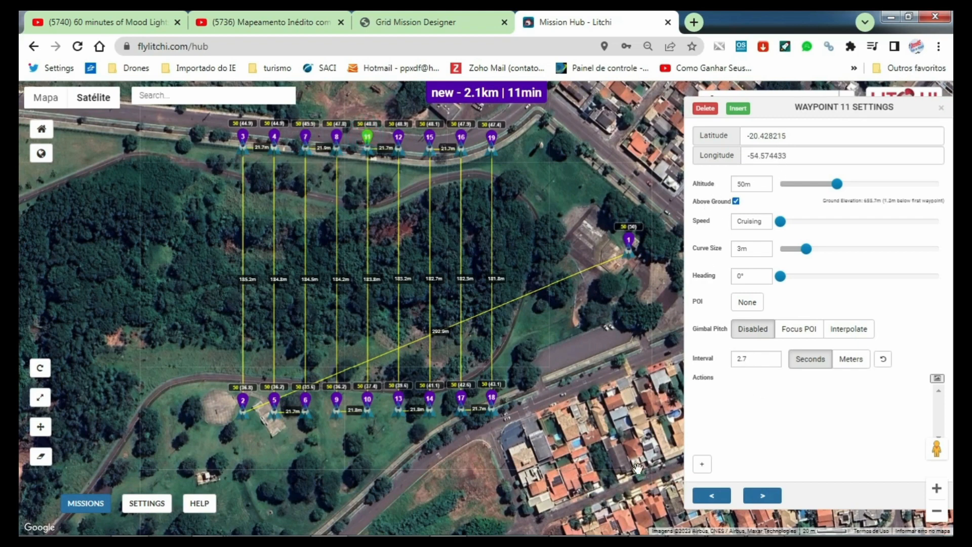
{"action": "left_click", "coordinate": [148, 505]}
{"action": "left_click", "coordinate": [148, 504]}
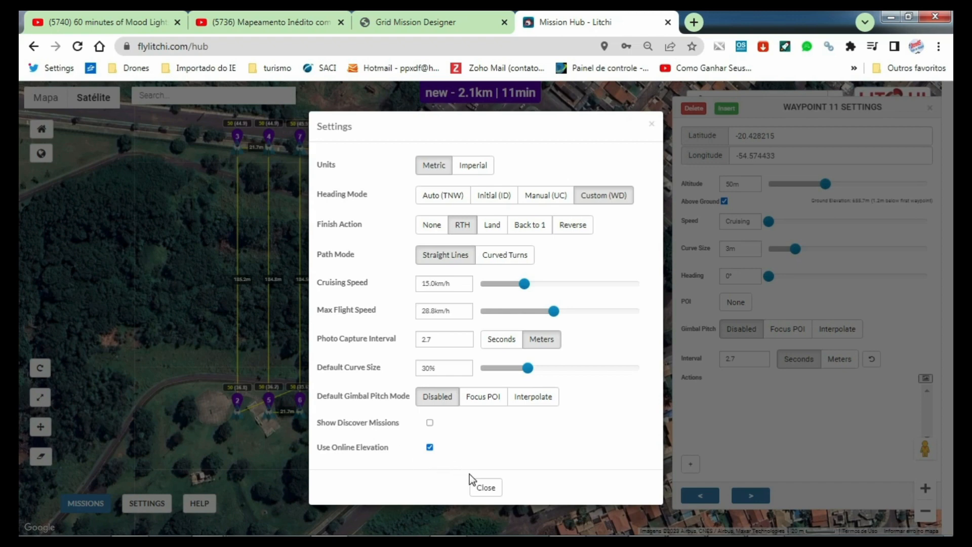
{"action": "left_click", "coordinate": [486, 489]}
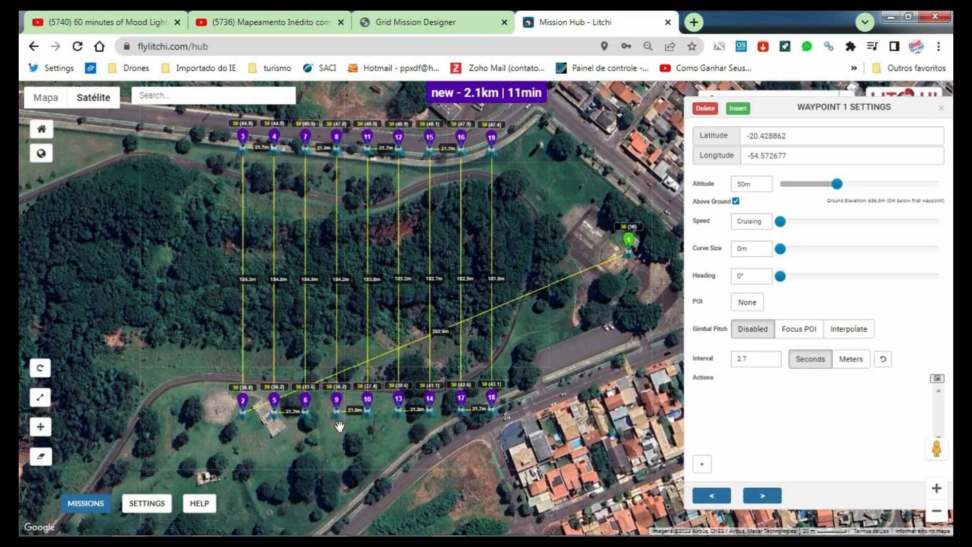
Inspect the altitude, photo interval and actions of waypoints 2 and 3
{"action": "left_click", "coordinate": [244, 404]}
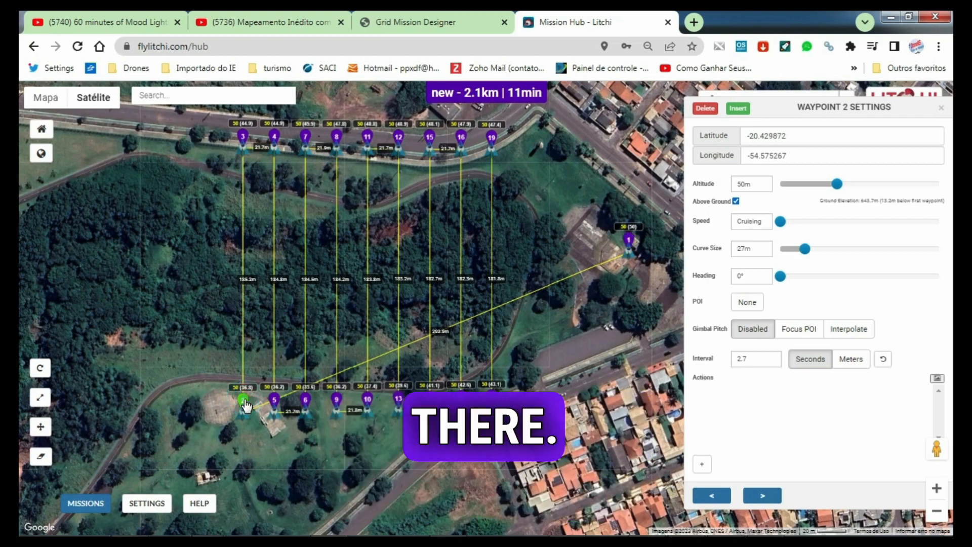
{"action": "left_click", "coordinate": [245, 141]}
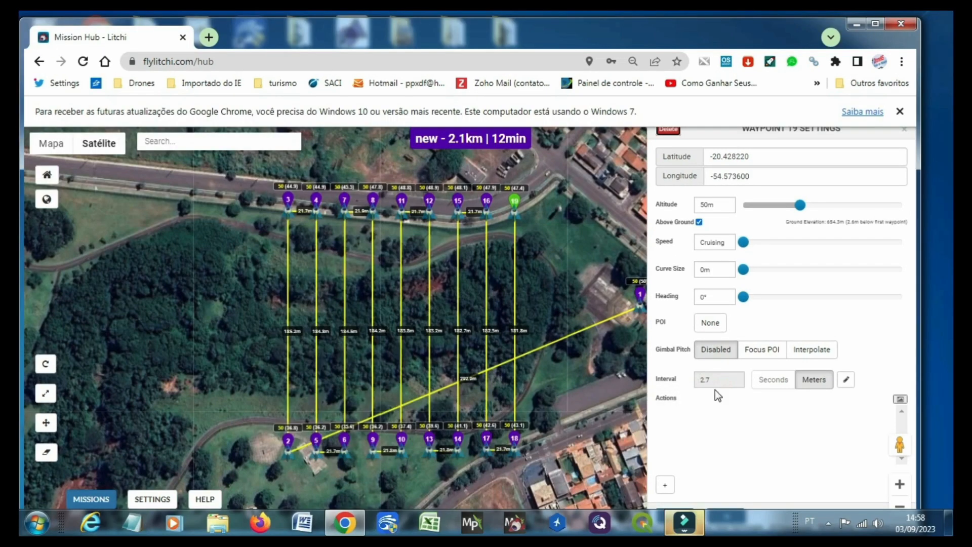
{"action": "left_click", "coordinate": [289, 441]}
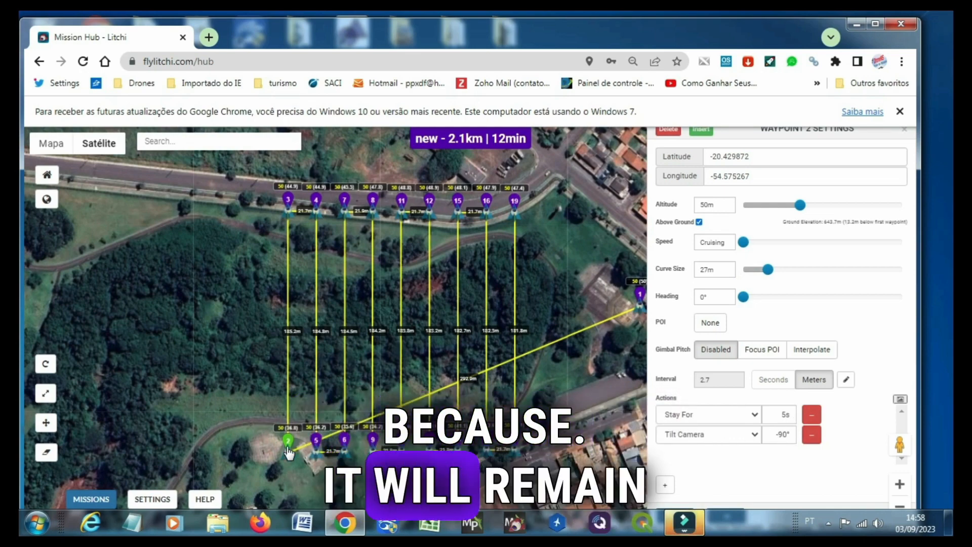
{"action": "left_click", "coordinate": [288, 201]}
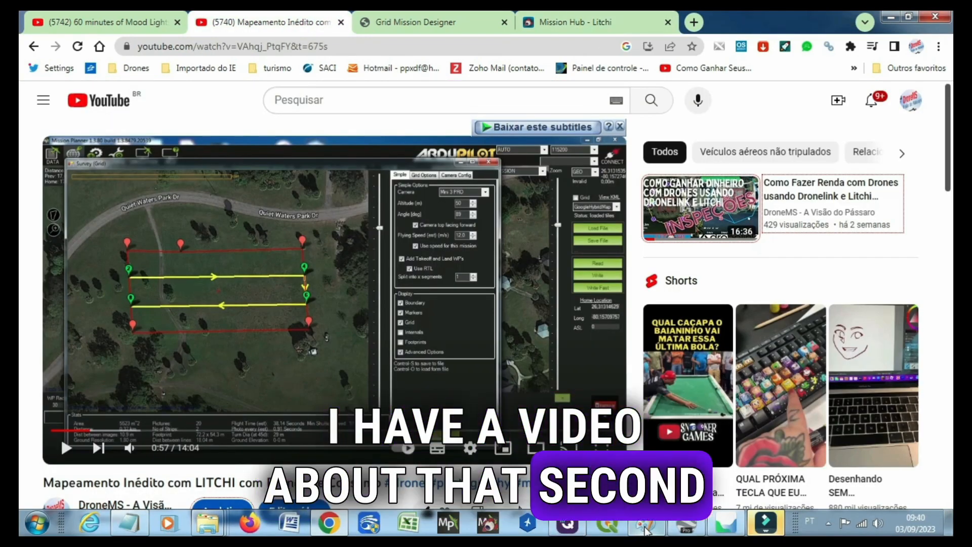
View the PAINT.EXPLICA.png overview in Paint, minimize it and switch to Mission Planner
{"action": "left_click", "coordinate": [646, 527]}
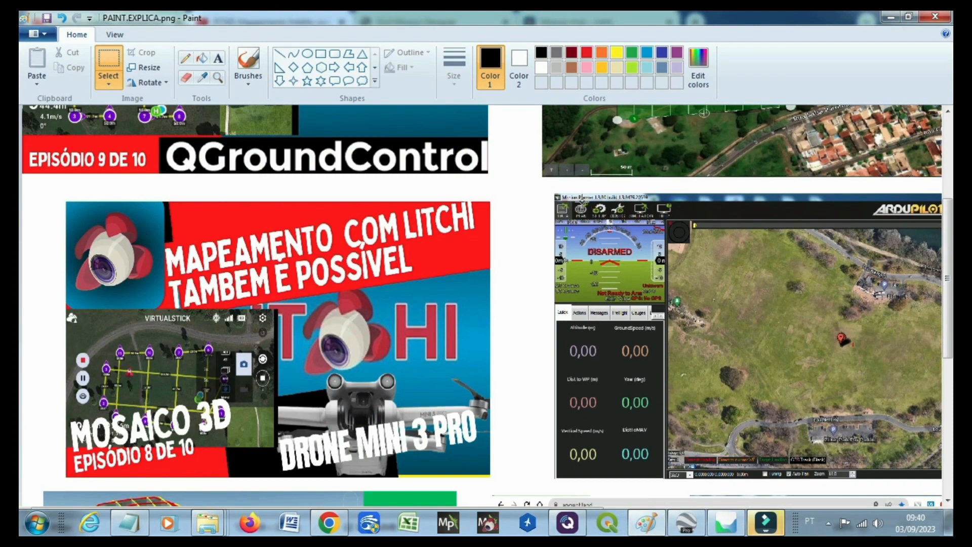
{"action": "left_click", "coordinate": [892, 17]}
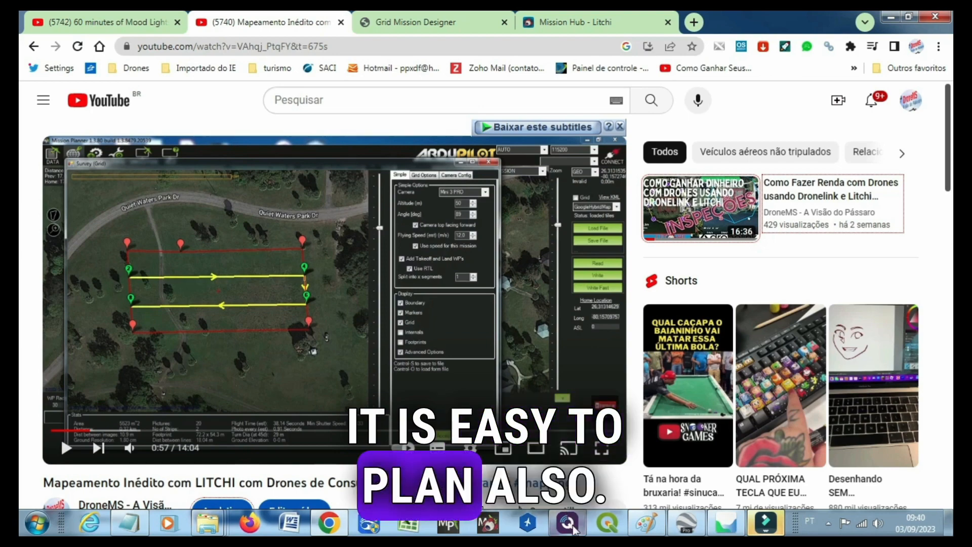
{"action": "left_click", "coordinate": [448, 523]}
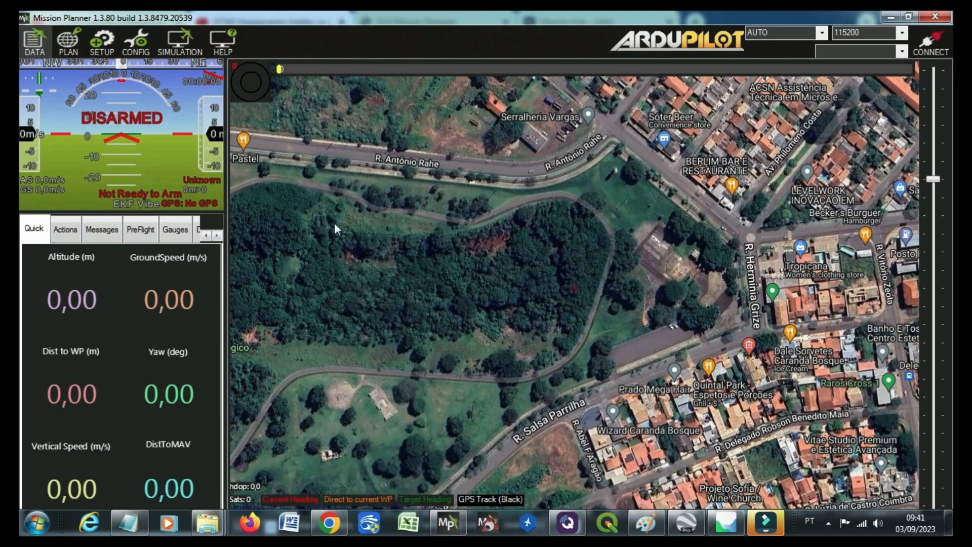
Draw a four-corner polygon in the flight plan around the eastern wooded part of Parque Ecológico do Sóter
{"action": "left_click", "coordinate": [65, 45]}
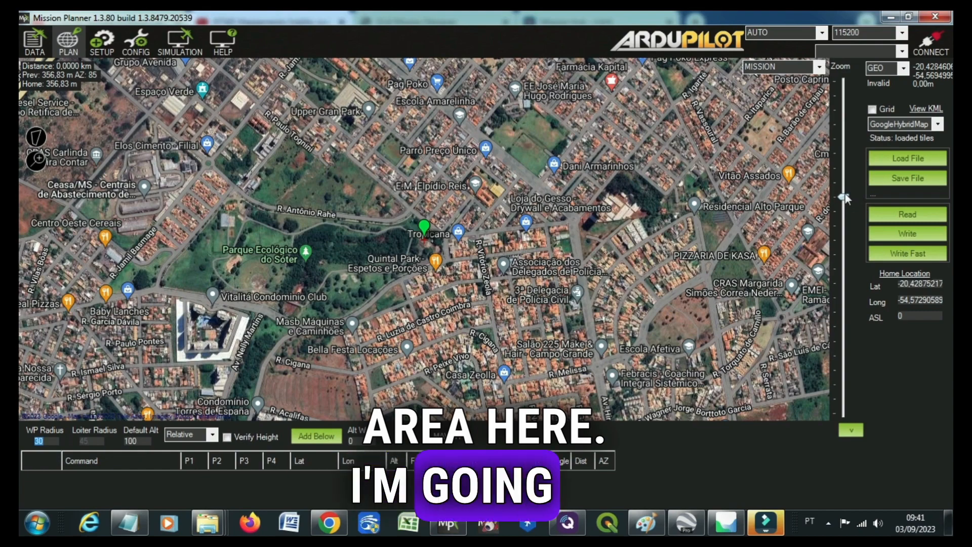
{"action": "left_click_drag", "start_coordinate": [845, 197], "coordinate": [849, 174]}
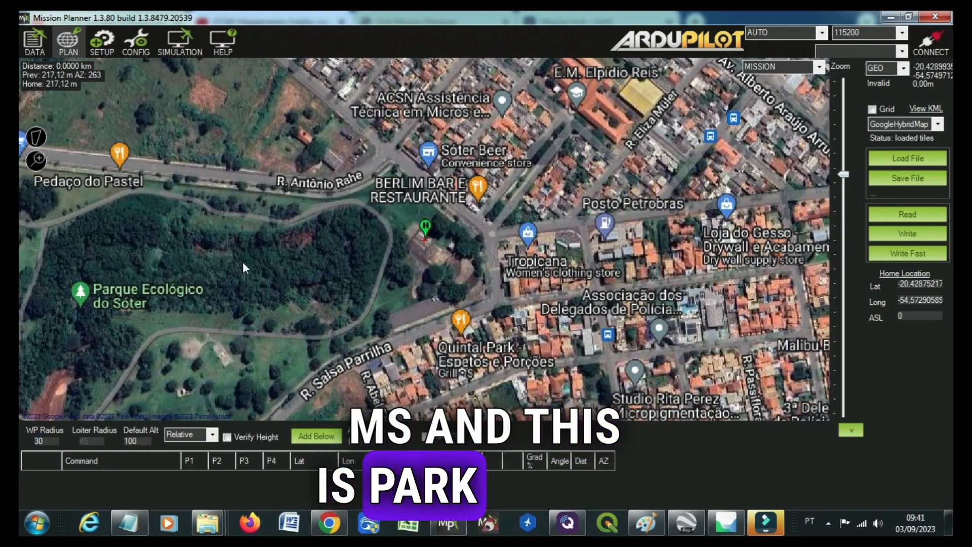
{"action": "left_click_drag", "start_coordinate": [242, 262], "coordinate": [350, 230]}
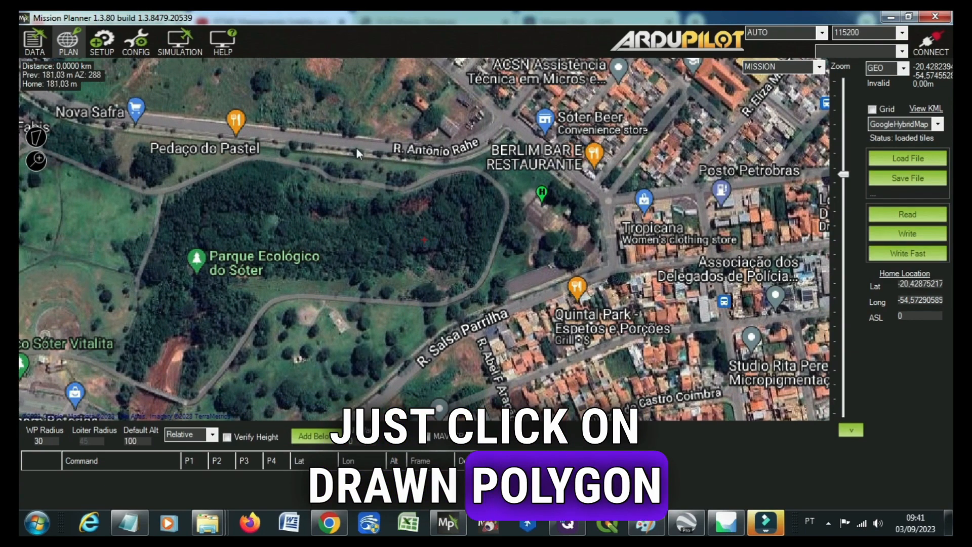
{"action": "left_click", "coordinate": [37, 138]}
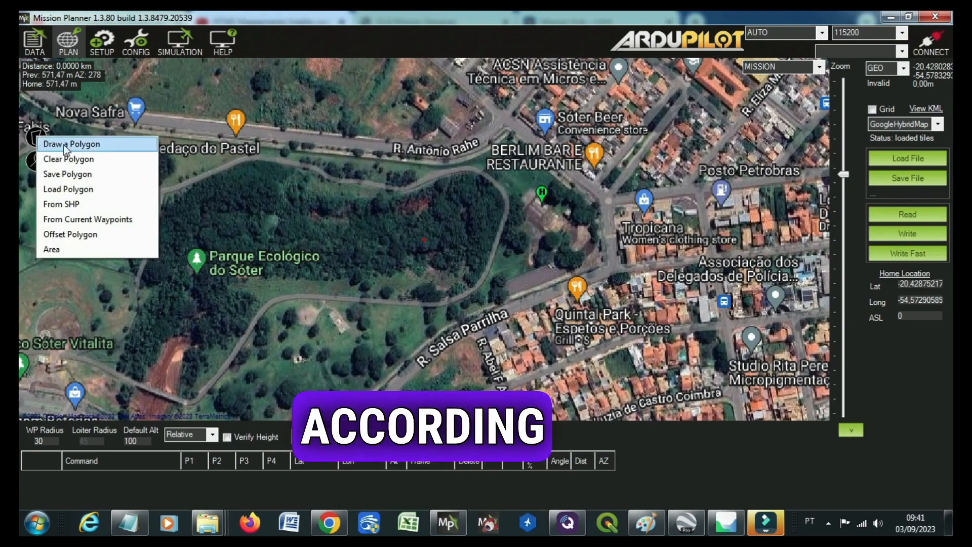
{"action": "left_click", "coordinate": [50, 144]}
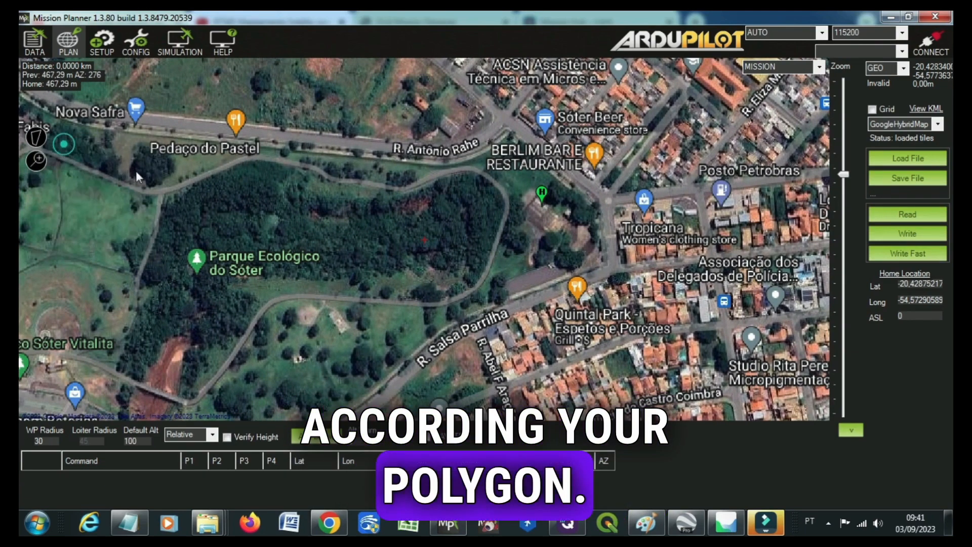
{"action": "left_click", "coordinate": [478, 154]}
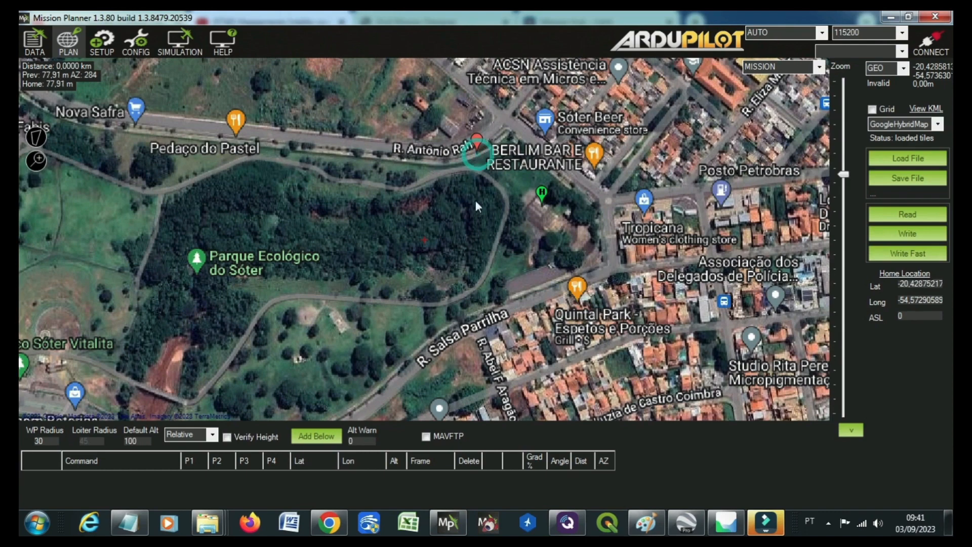
{"action": "left_click", "coordinate": [482, 299]}
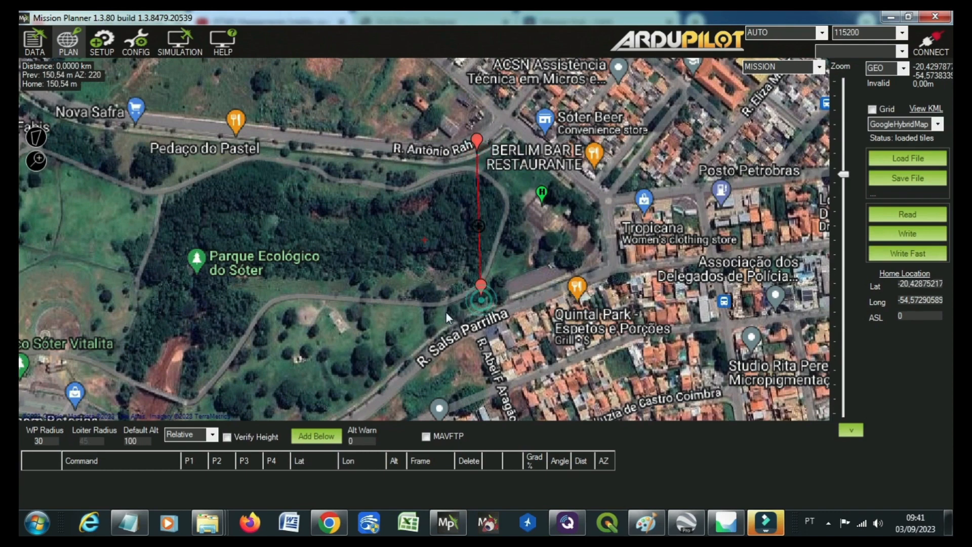
{"action": "left_click", "coordinate": [301, 313]}
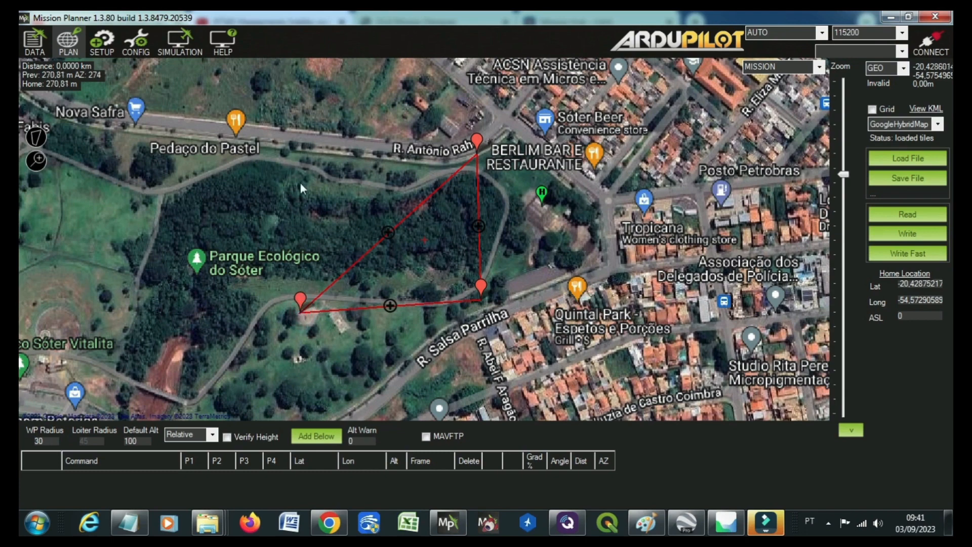
{"action": "left_click", "coordinate": [292, 147]}
Move the polygon's two eastern corners slightly outward, the upper one onto R. Antônio Rahe and the lower one toward R. Salsa Parrilha
{"action": "scroll", "coordinate": [408, 242], "scroll_direction": "up", "scroll_amount": 1}
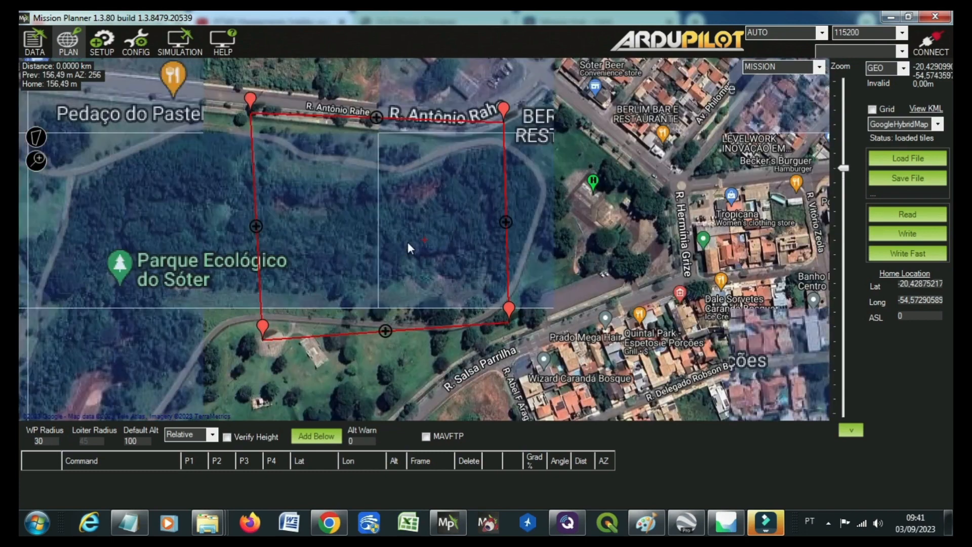
{"action": "left_click_drag", "start_coordinate": [505, 116], "coordinate": [511, 95]}
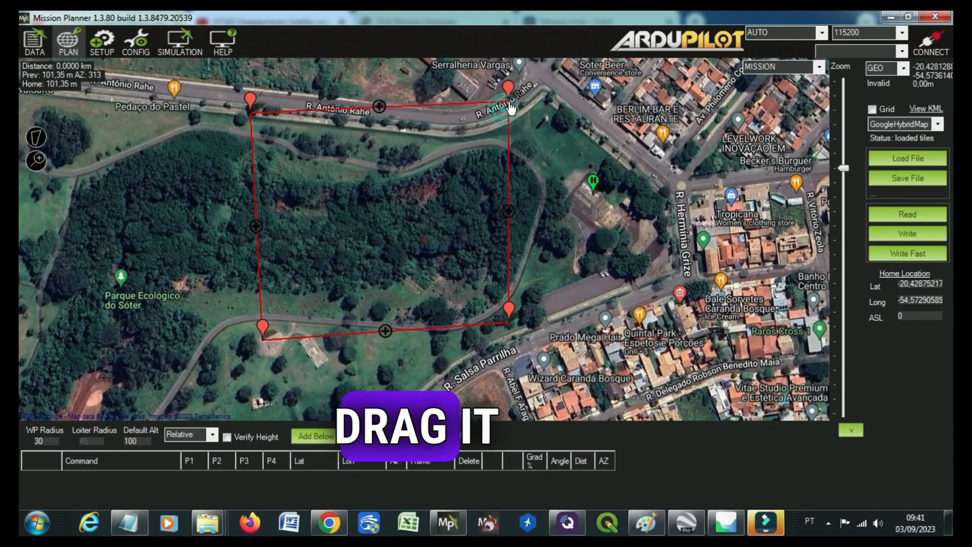
{"action": "left_click_drag", "start_coordinate": [506, 316], "coordinate": [511, 331]}
Generate a Survey (Grid) for the drawn polygon
{"action": "right_click", "coordinate": [370, 194]}
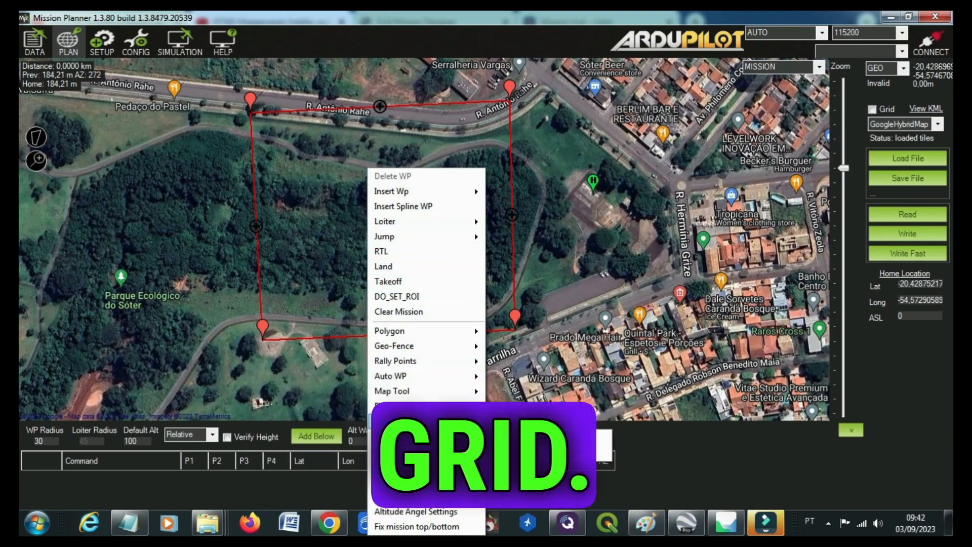
{"action": "mouse_move", "coordinate": [420, 388]}
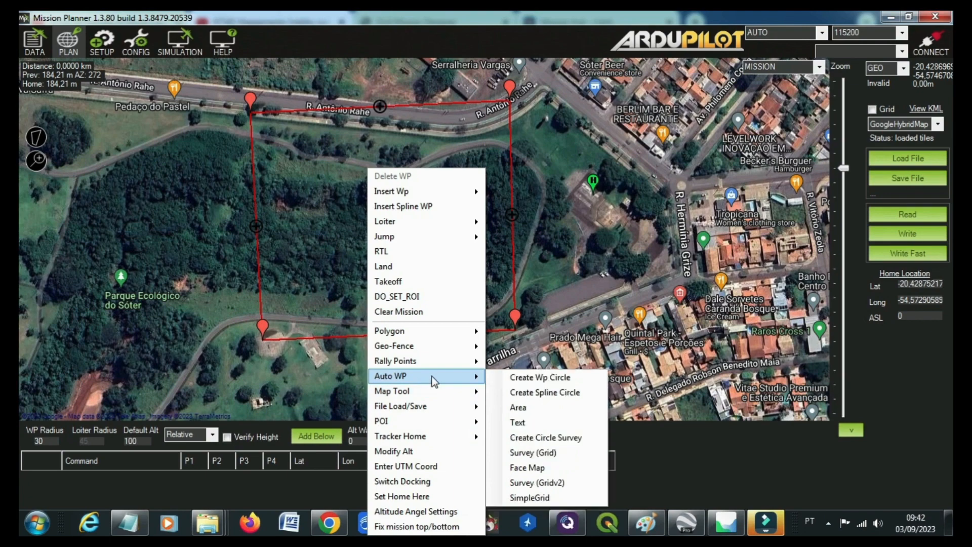
{"action": "left_click", "coordinate": [554, 454]}
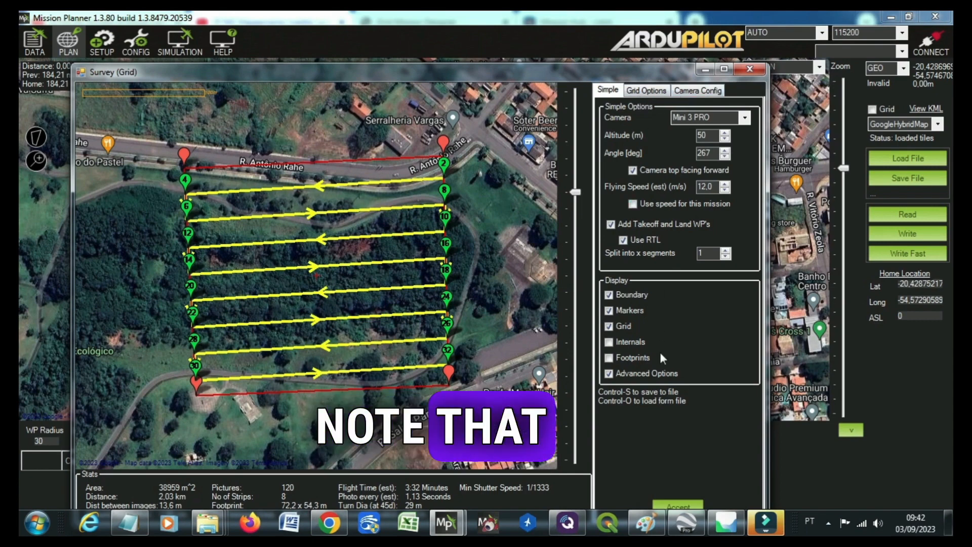
Review the survey's advanced options, camera configuration, grid options and flight statistics
{"action": "left_click", "coordinate": [610, 373]}
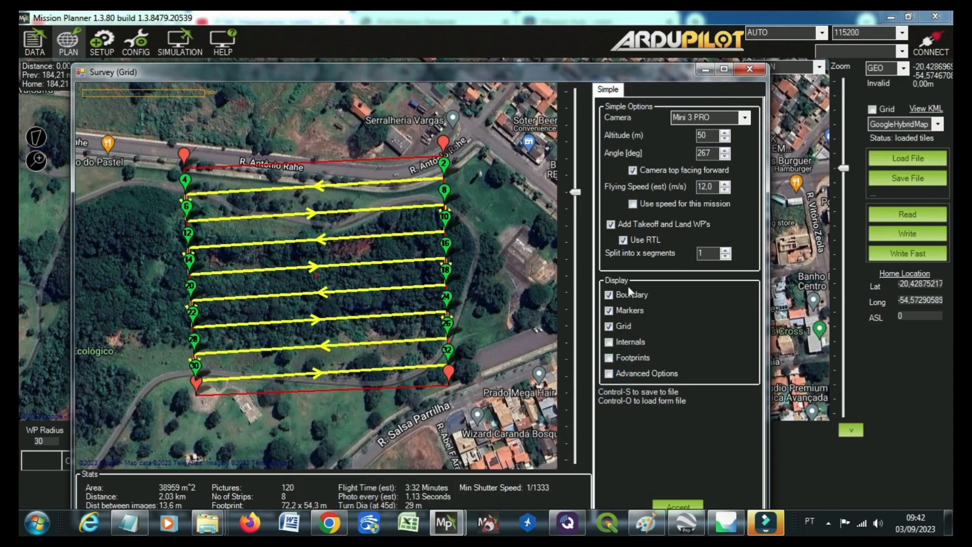
{"action": "left_click", "coordinate": [609, 374]}
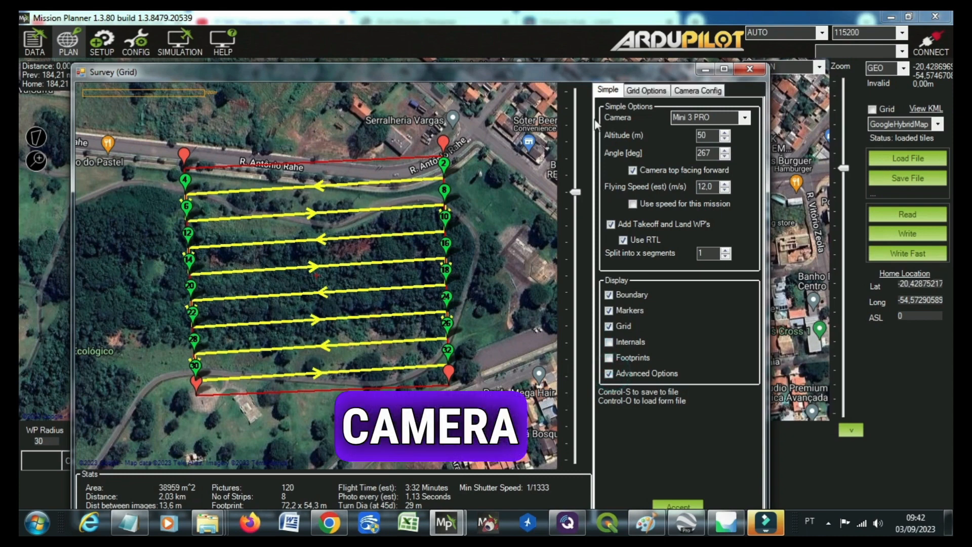
{"action": "left_click", "coordinate": [693, 94]}
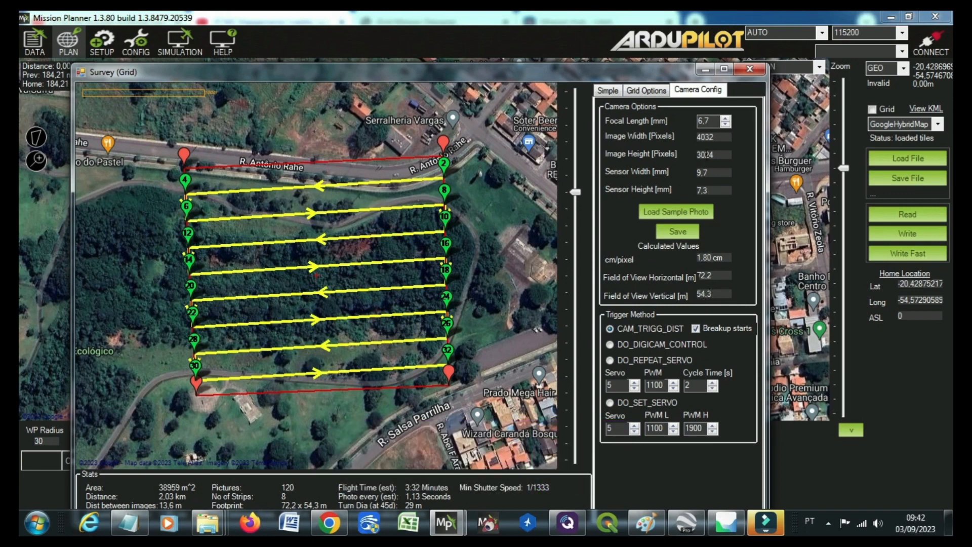
{"action": "left_click", "coordinate": [653, 92]}
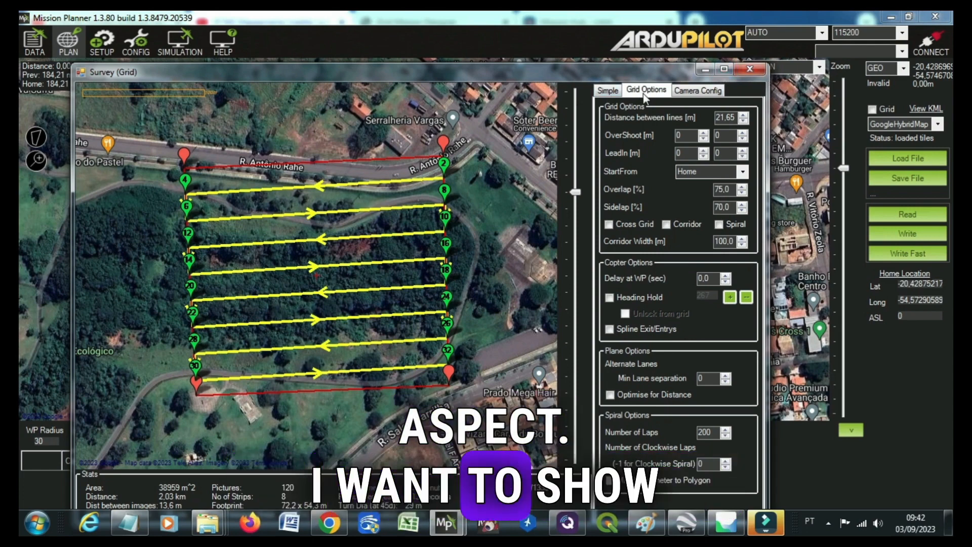
{"action": "left_click", "coordinate": [610, 93]}
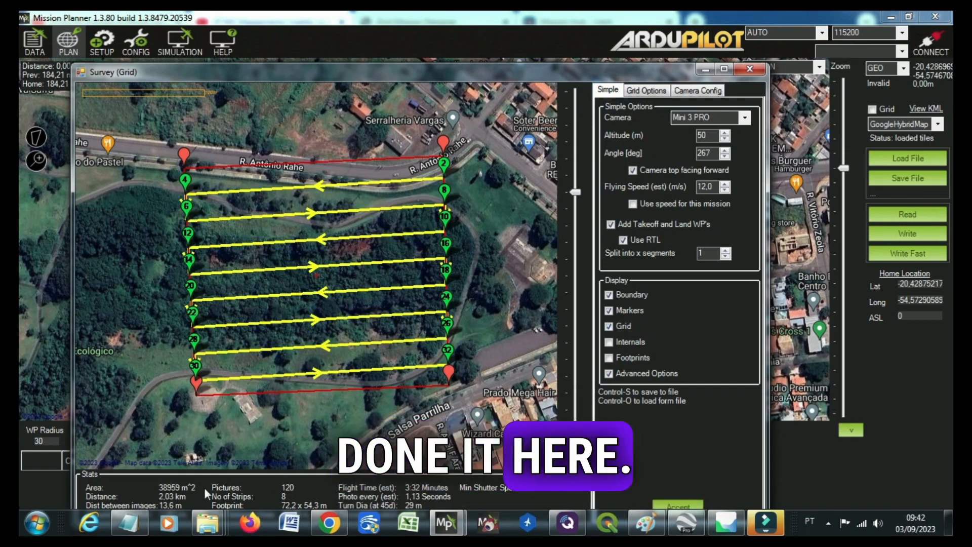
{"action": "left_click_drag", "start_coordinate": [429, 73], "coordinate": [440, 28]}
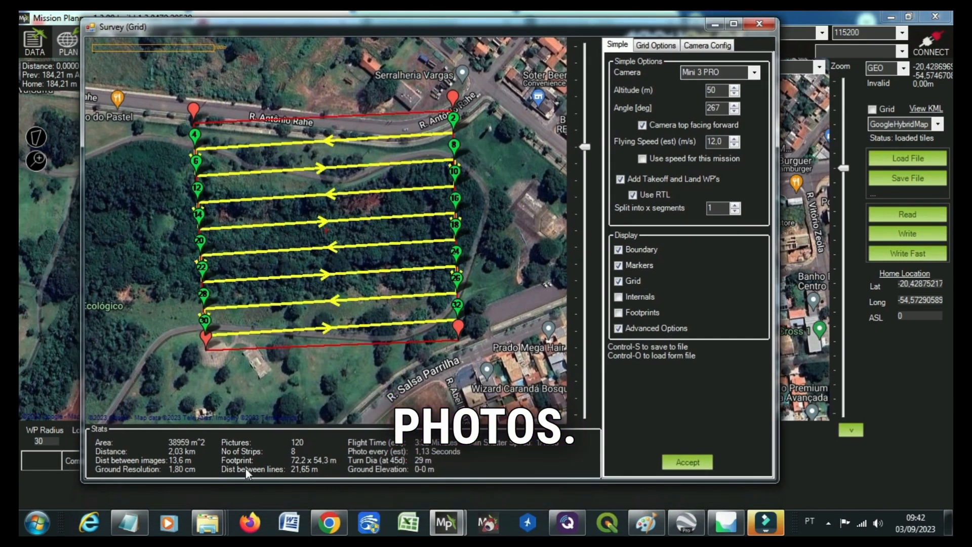
Accept the survey grid and save the mission over the existing file mission planner antes salvar em csv.waypoints
{"action": "left_click", "coordinate": [688, 462]}
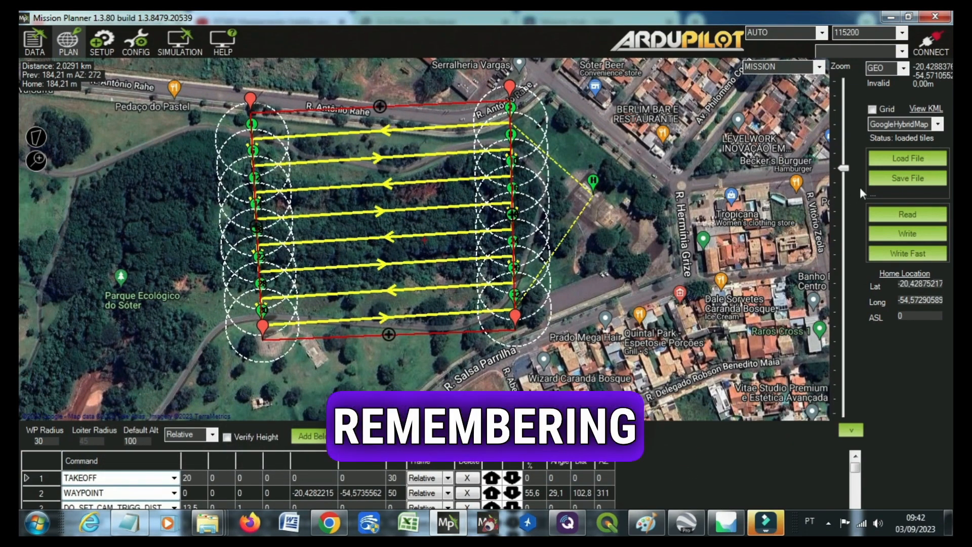
{"action": "left_click", "coordinate": [899, 178]}
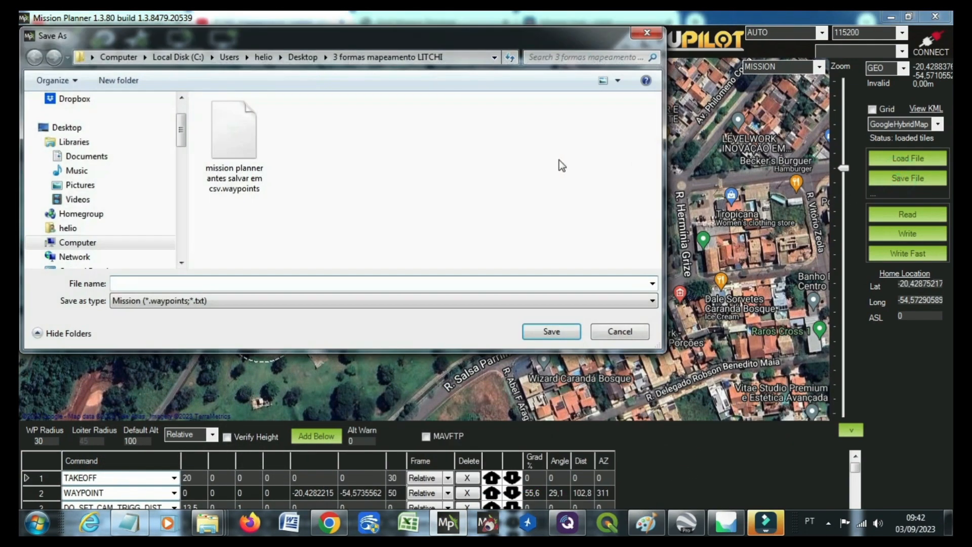
{"action": "left_click", "coordinate": [216, 167]}
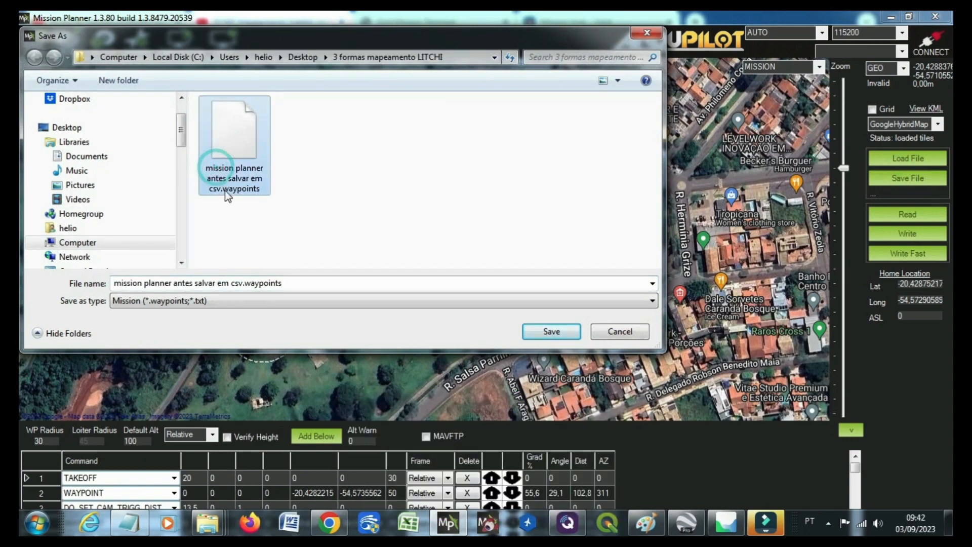
{"action": "left_click", "coordinate": [543, 333]}
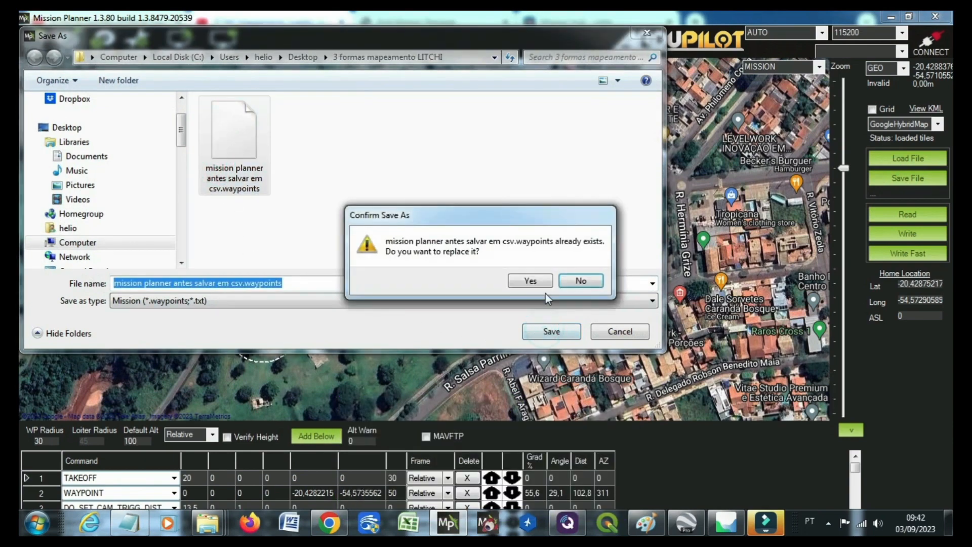
{"action": "left_click", "coordinate": [535, 280]}
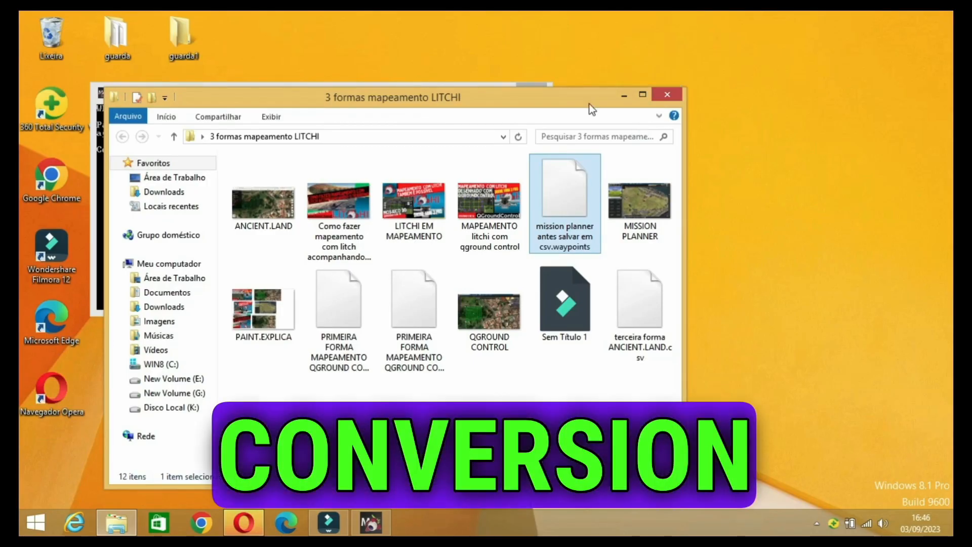
Close the 3 formas mapeamento LITCHI folder and the open Mission.Planner.to.Litchi_2 converter window
{"action": "left_click_drag", "start_coordinate": [532, 99], "coordinate": [548, 189]}
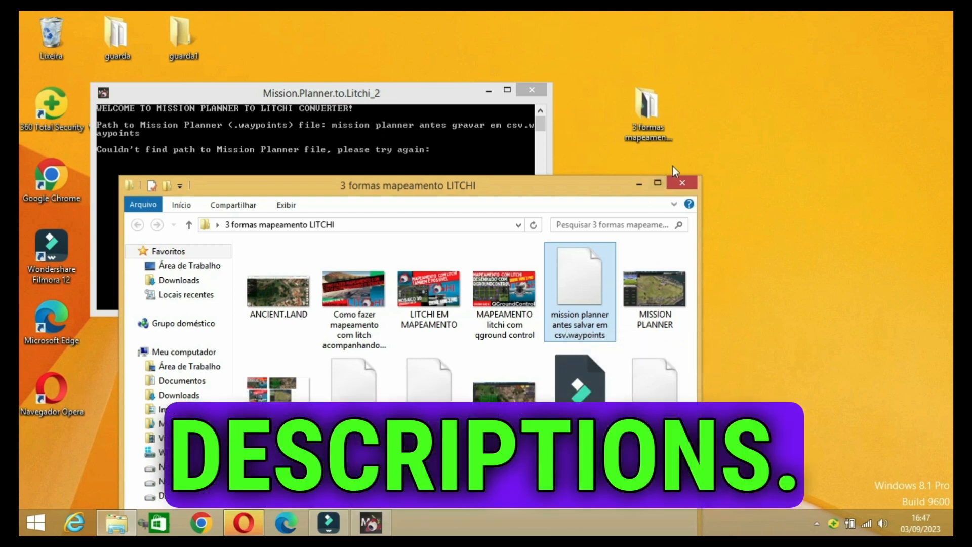
{"action": "left_click", "coordinate": [681, 183]}
{"action": "left_click", "coordinate": [533, 91]}
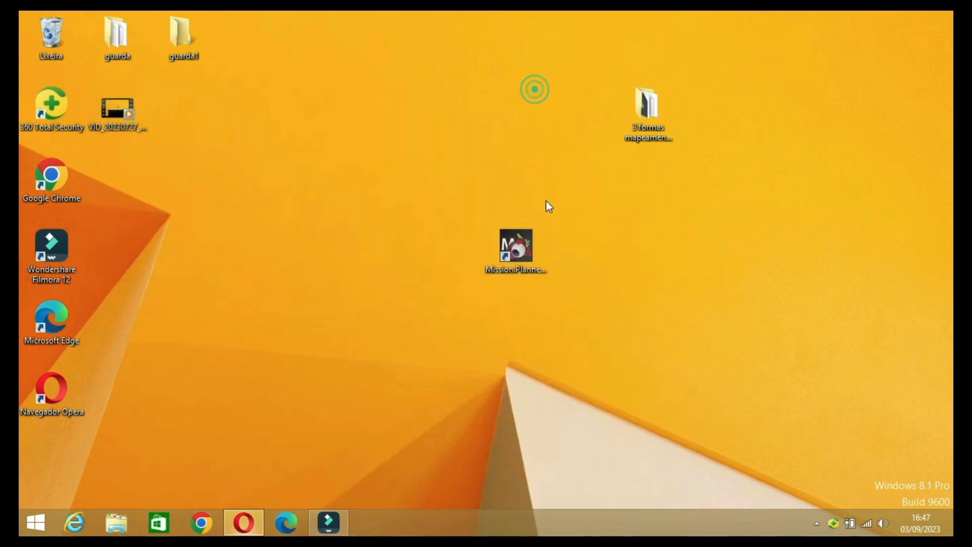
Run the Mission Planner to Litchi converter on the file mission planner antes salvar em csv.waypoints
{"action": "double_click", "coordinate": [518, 242]}
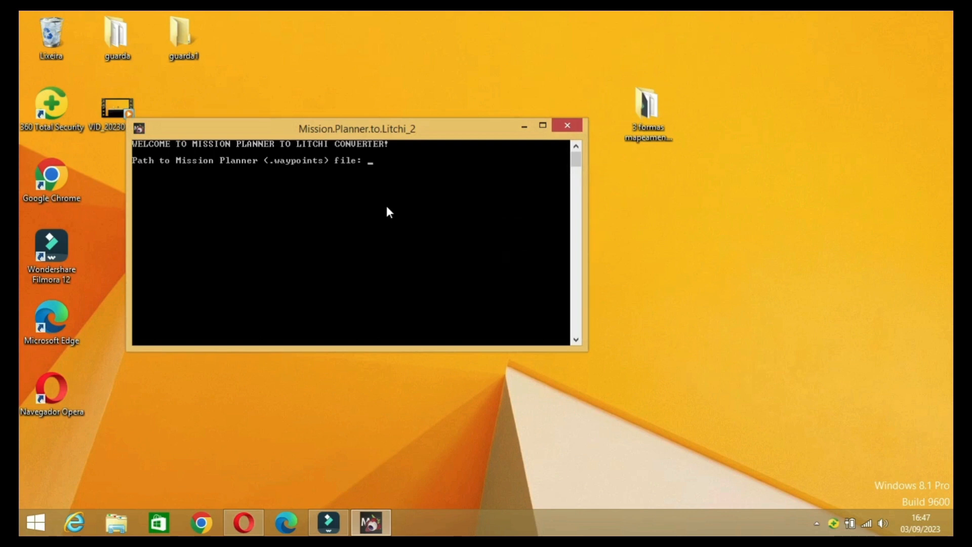
{"action": "type", "text": "mission"}
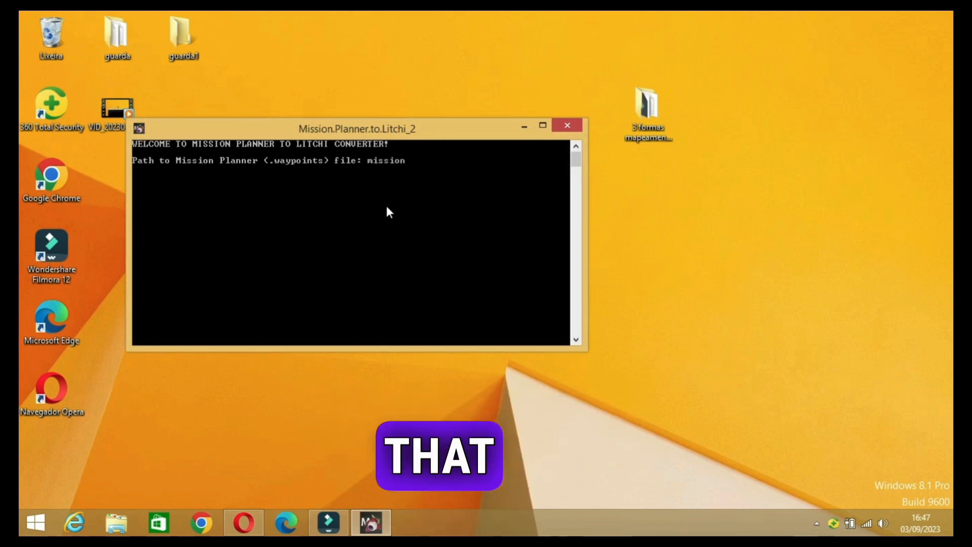
{"action": "type", "text": " planner an"}
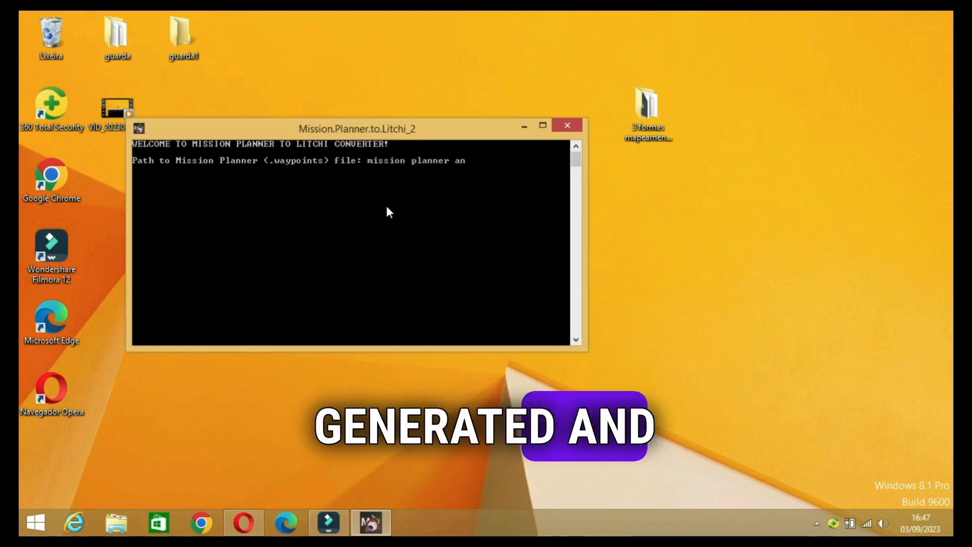
{"action": "type", "text": "tes salvar em c"}
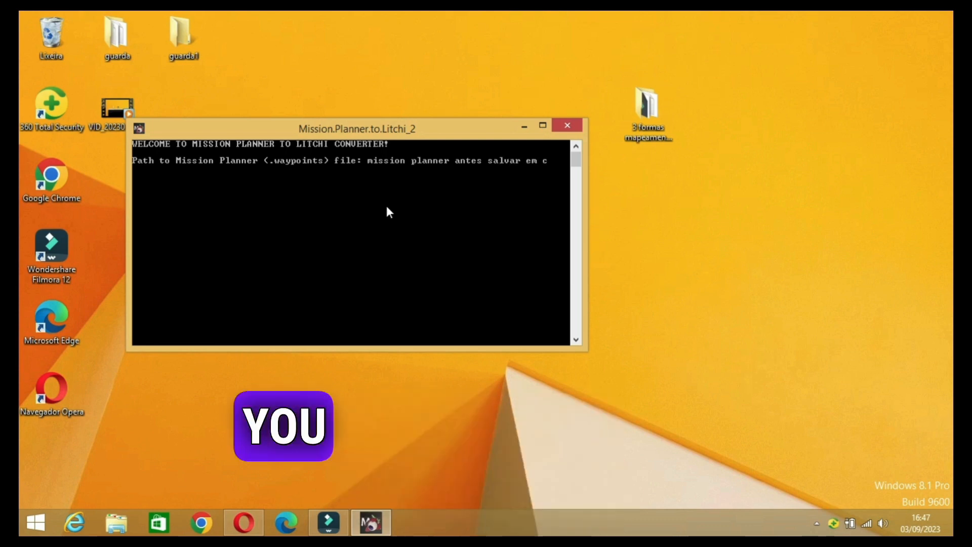
{"action": "type", "text": "sv."}
{"action": "type", "text": "waypoints"}
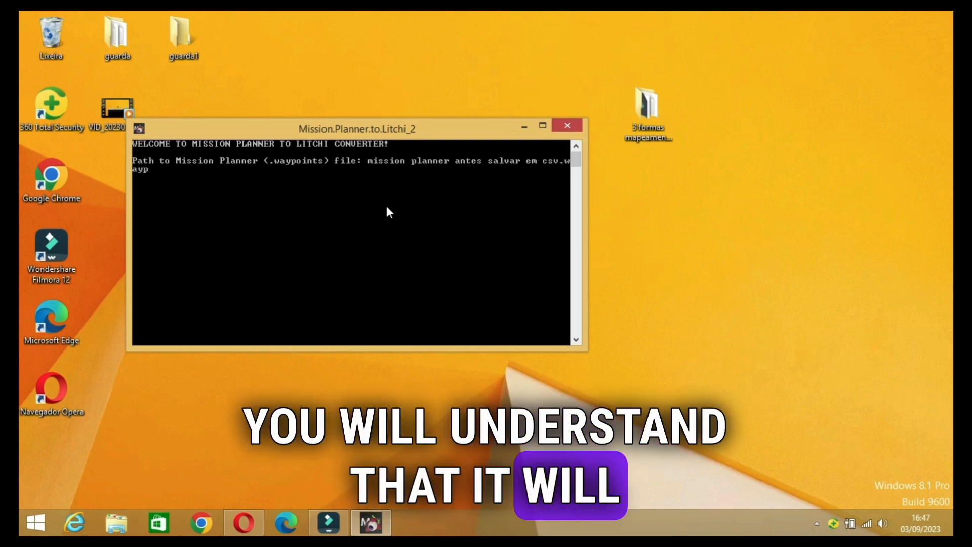
{"action": "key", "text": "Return"}
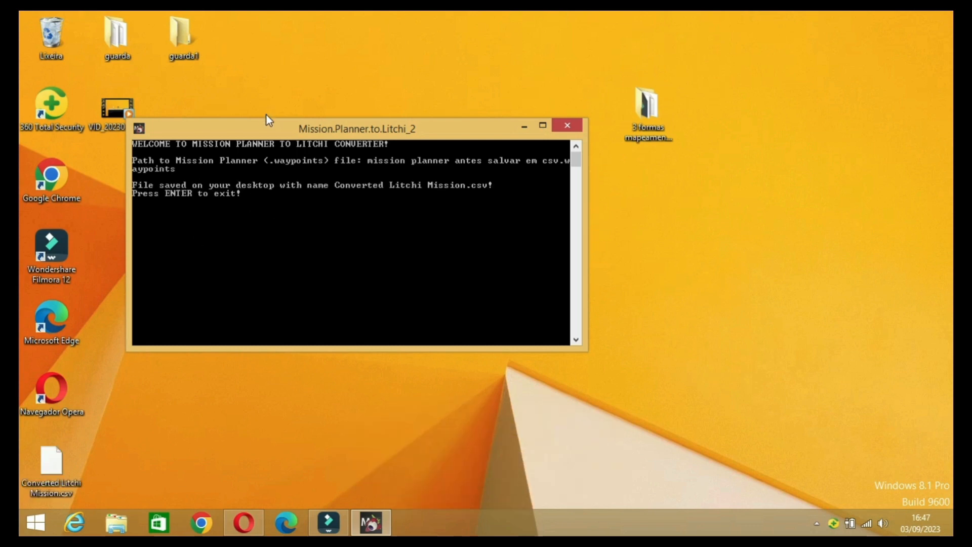
Move Converted Litchi Mission.csv from the desktop into the guarda1 folder, replacing the file of the same name there
{"action": "left_click_drag", "start_coordinate": [265, 126], "coordinate": [594, 201]}
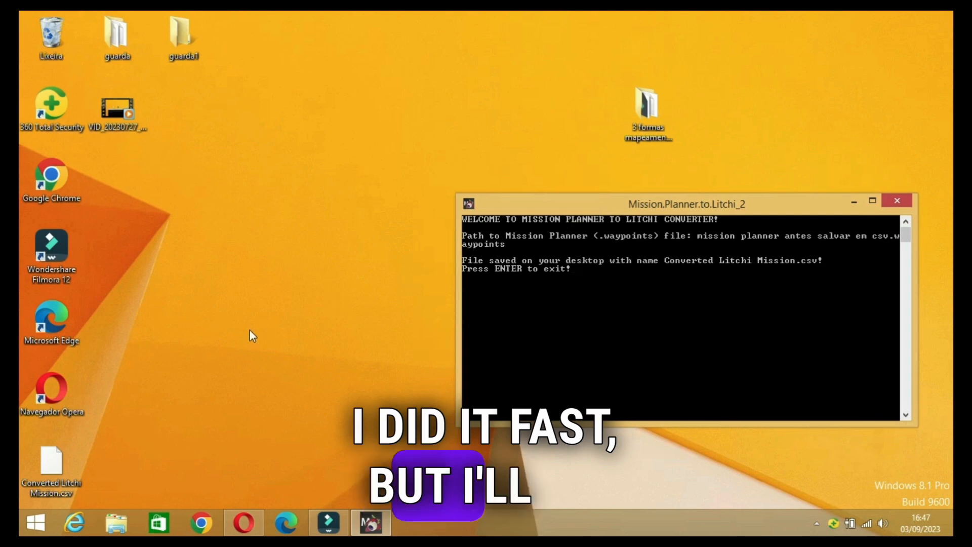
{"action": "left_click", "coordinate": [55, 465]}
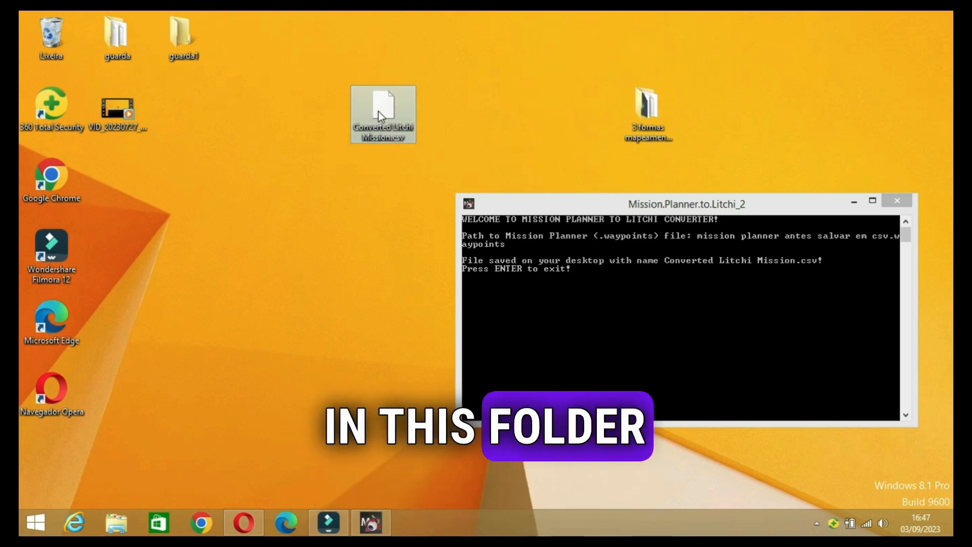
{"action": "left_click_drag", "start_coordinate": [378, 112], "coordinate": [181, 37]}
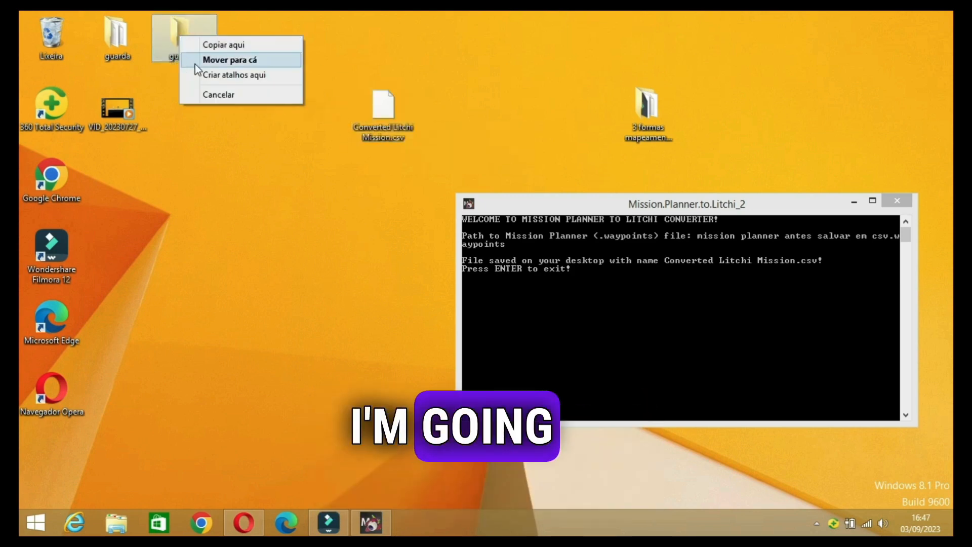
{"action": "left_click", "coordinate": [224, 59]}
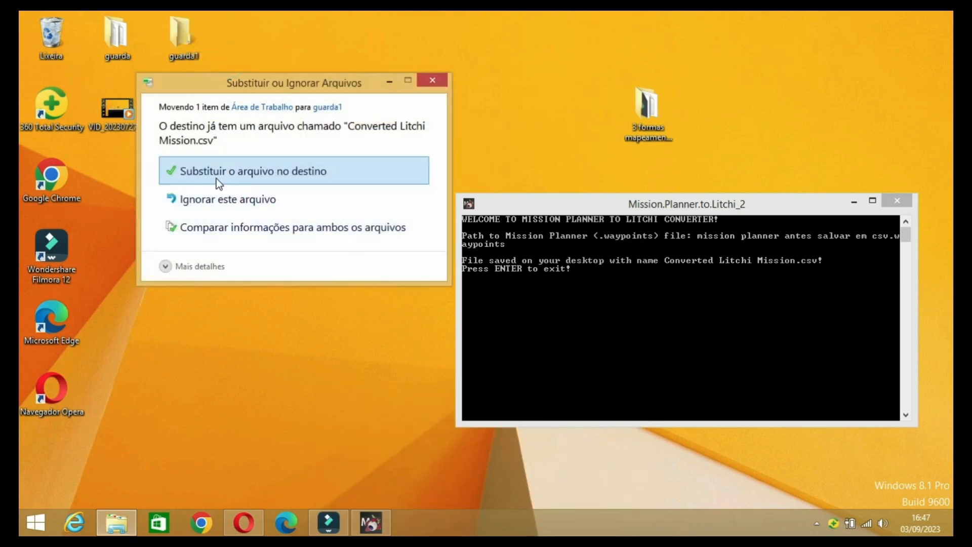
{"action": "left_click", "coordinate": [217, 172]}
{"action": "left_click", "coordinate": [434, 77]}
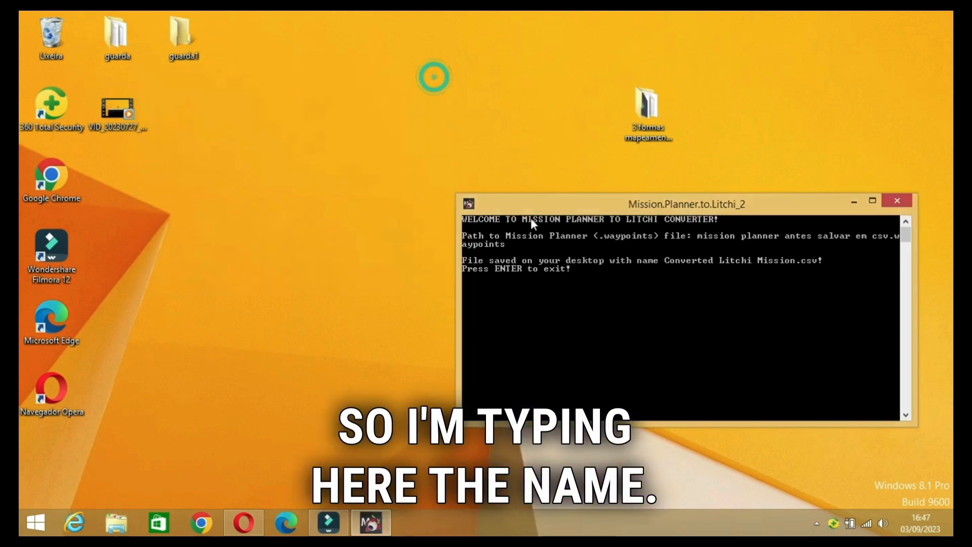
Restart the Mission Planner to Litchi converter and check the waypoints file's name in the 3 formas mapeamento LITCHI folder
{"action": "left_click_drag", "start_coordinate": [581, 204], "coordinate": [448, 207]}
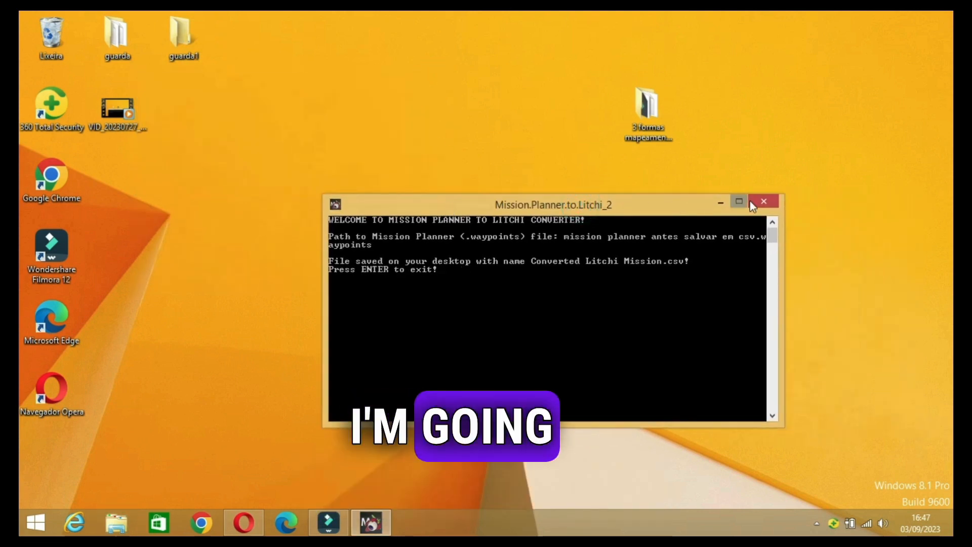
{"action": "left_click", "coordinate": [764, 201]}
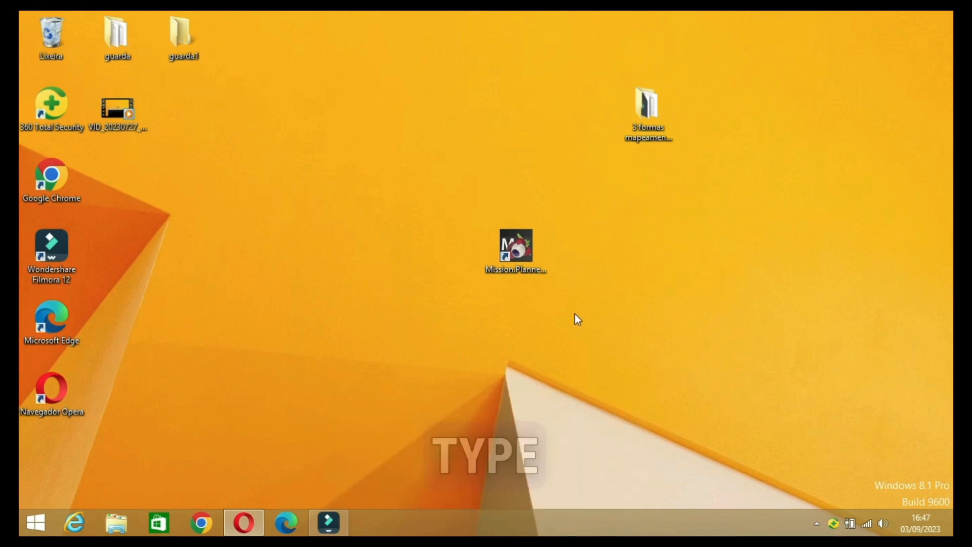
{"action": "double_click", "coordinate": [521, 250]}
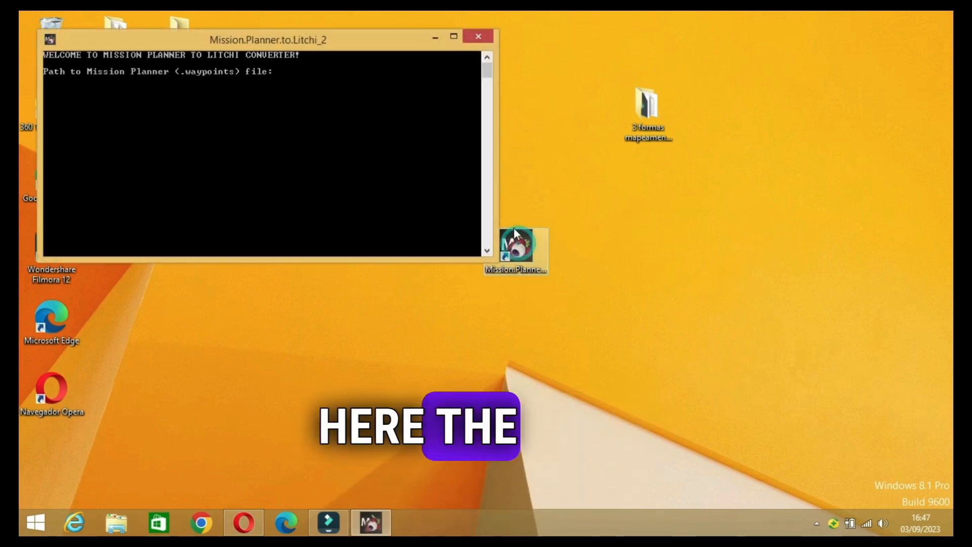
{"action": "double_click", "coordinate": [647, 109]}
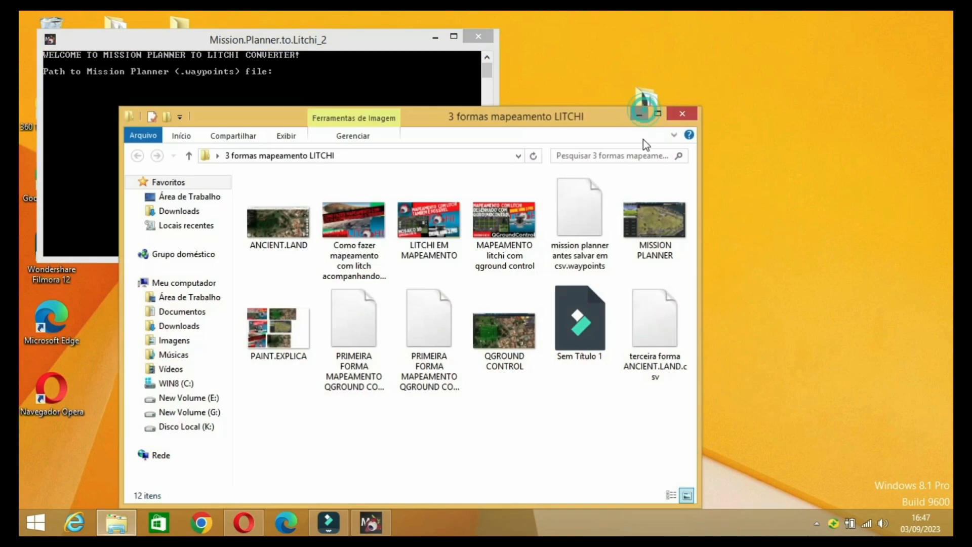
{"action": "left_click", "coordinate": [590, 257]}
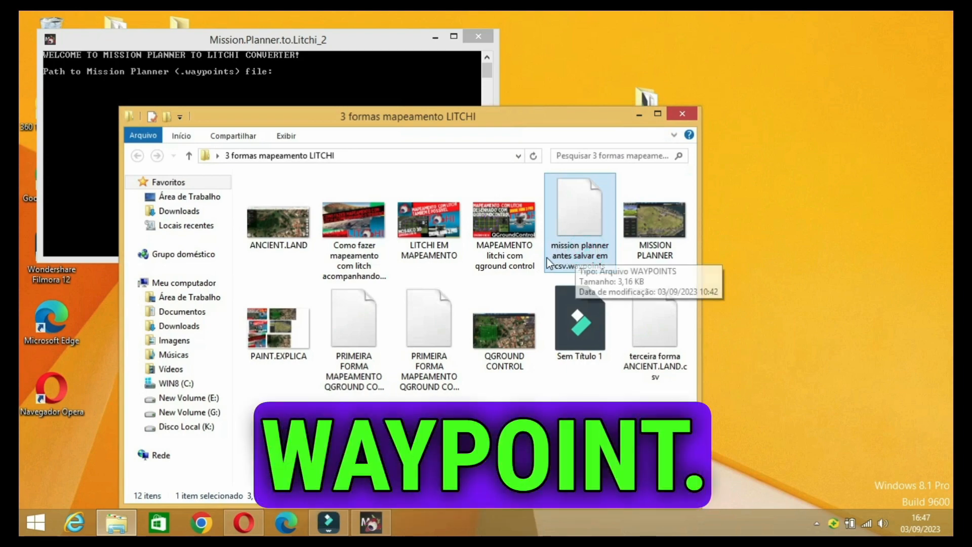
{"action": "left_click", "coordinate": [639, 114]}
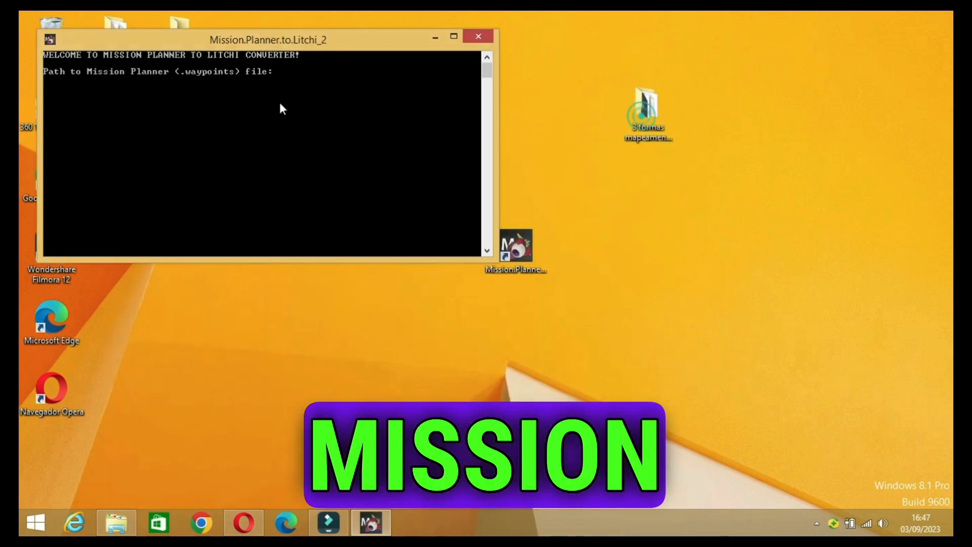
Convert the file mission planner antes salvar em csv.waypoints in the restarted converter
{"action": "type", "text": "missi"}
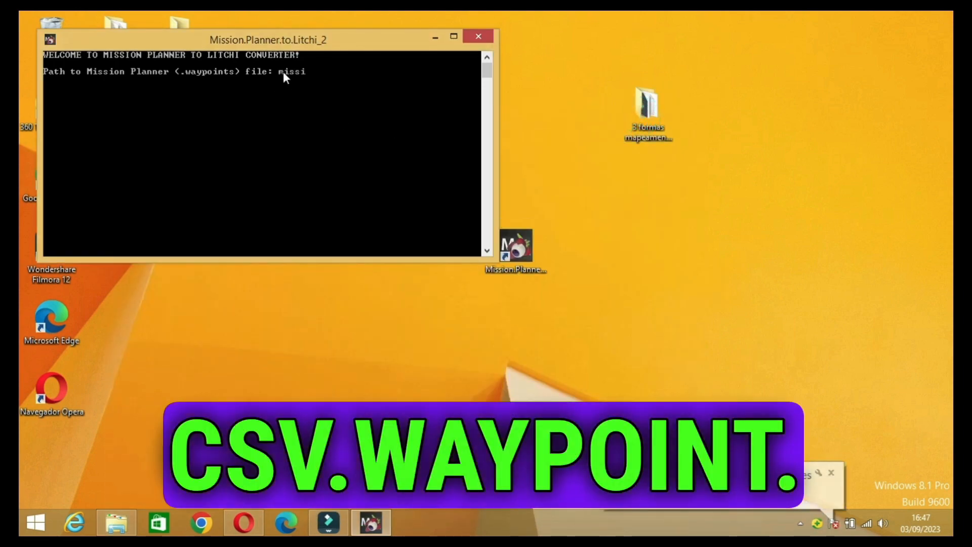
{"action": "type", "text": "on planner a"}
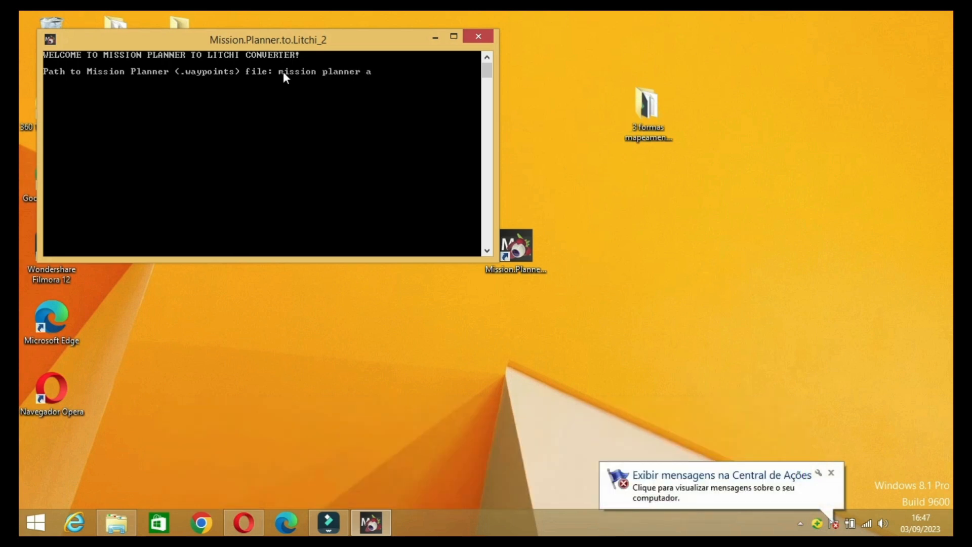
{"action": "type", "text": "ntes salv"}
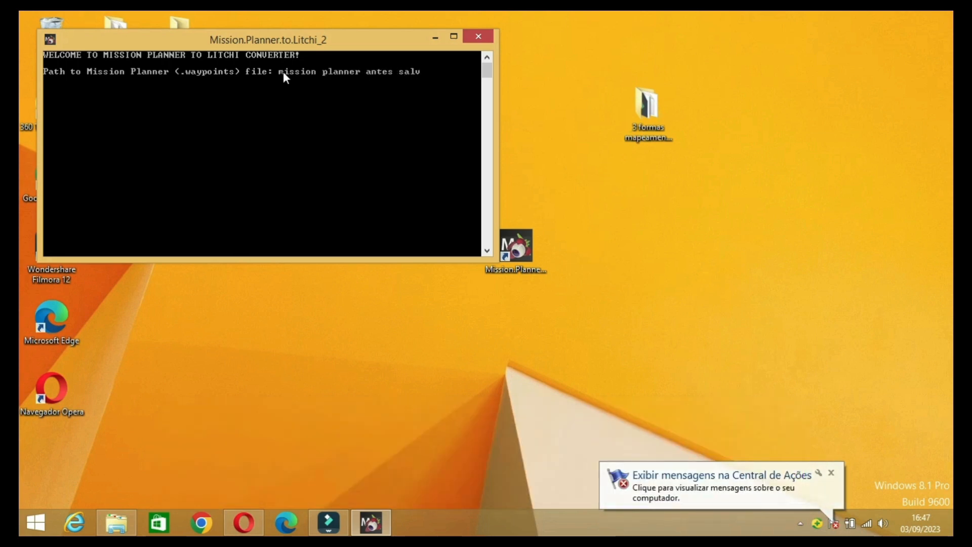
{"action": "type", "text": "ar em"}
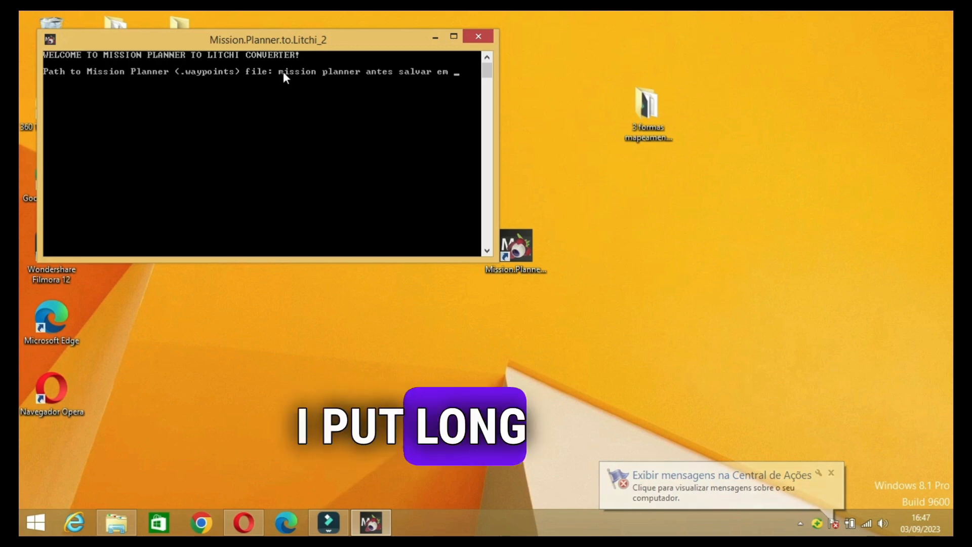
{"action": "type", "text": " csv"}
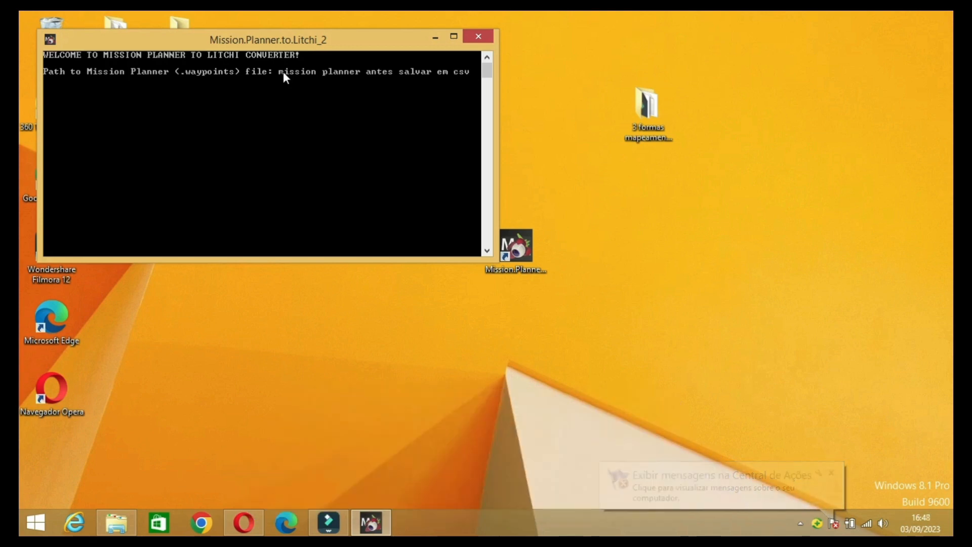
{"action": "type", "text": ".waypoin"}
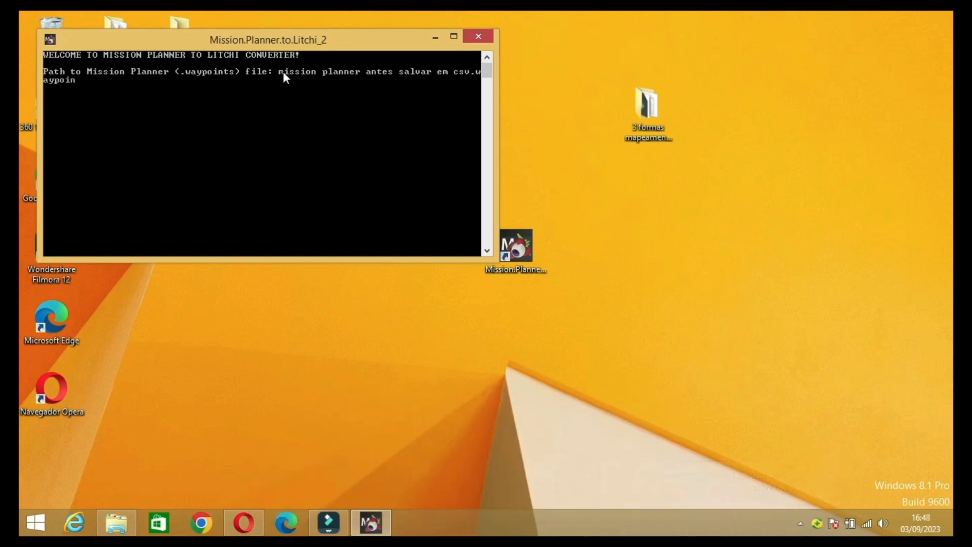
{"action": "type", "text": "ts"}
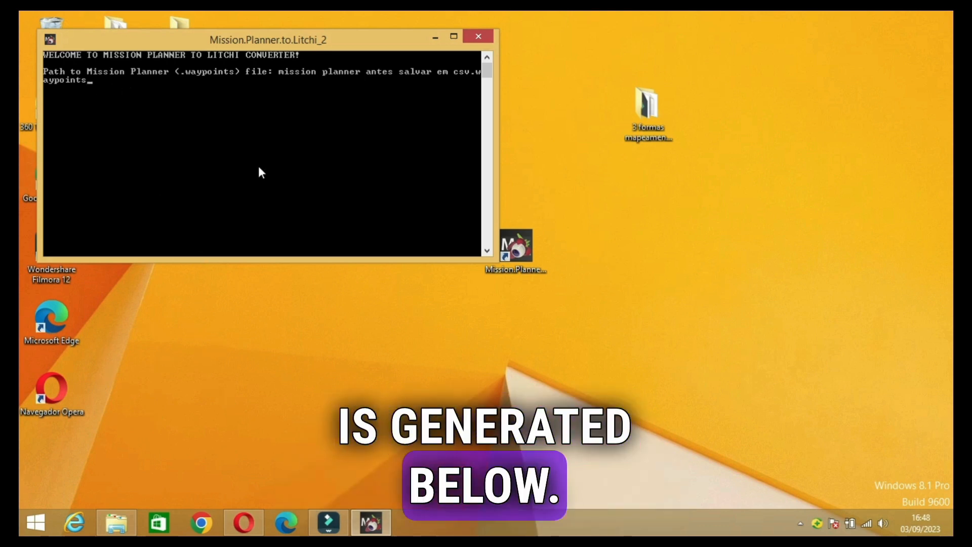
{"action": "key", "text": "Return"}
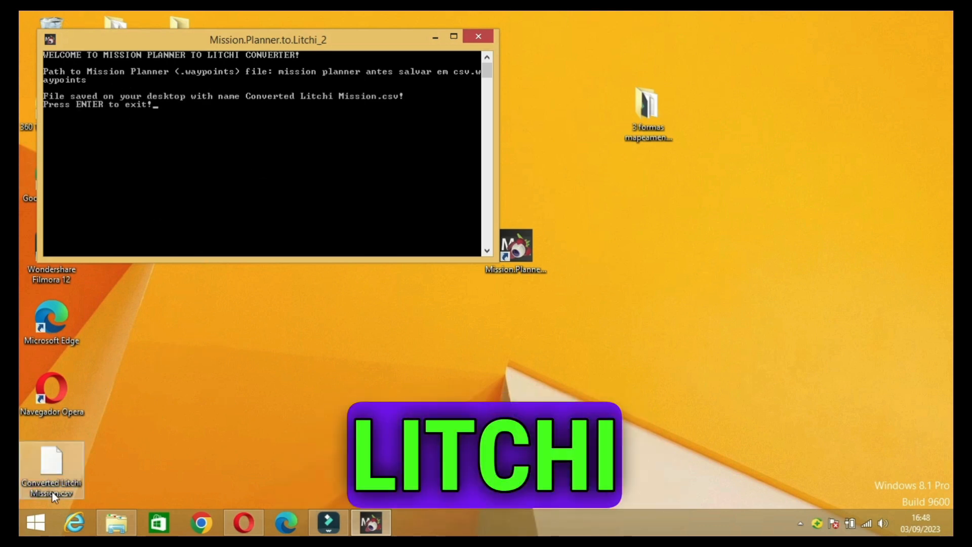
Place Converted Litchi Mission.csv below the 3 formas mapeamento LITCHI folder, duplicate it, and put the copy beneath the original
{"action": "left_click_drag", "start_coordinate": [57, 468], "coordinate": [644, 217]}
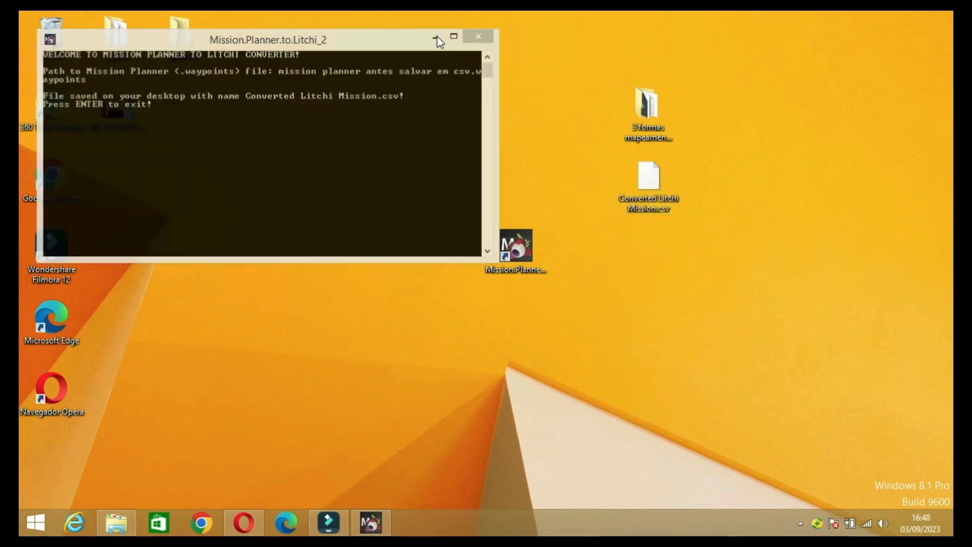
{"action": "left_click", "coordinate": [436, 37]}
{"action": "left_click", "coordinate": [647, 188]}
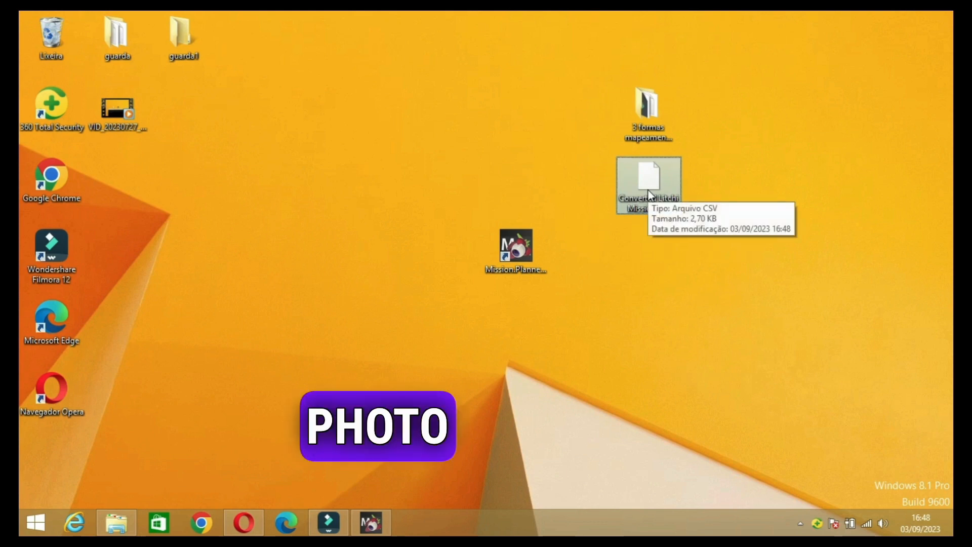
{"action": "key", "text": "ctrl+c"}
{"action": "key", "text": "ctrl+v"}
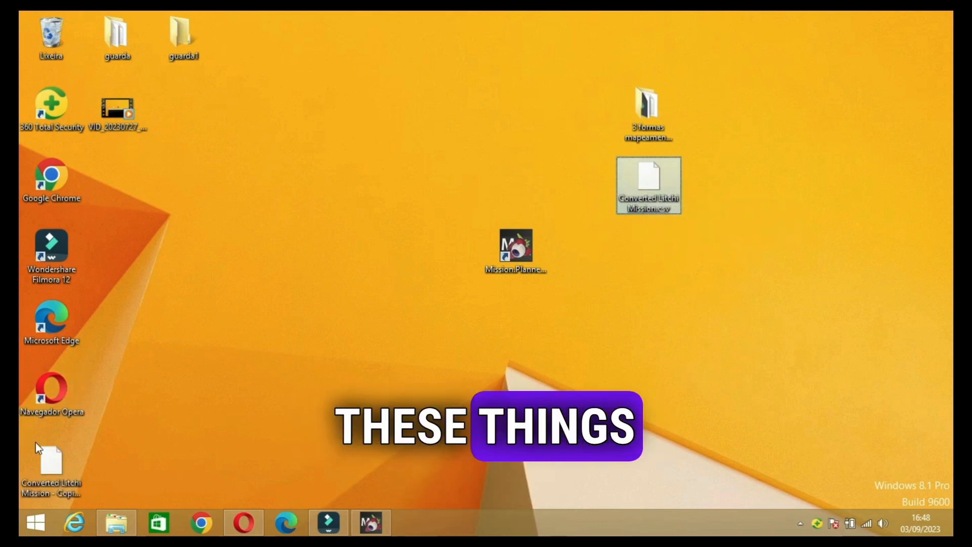
{"action": "left_click_drag", "start_coordinate": [61, 464], "coordinate": [626, 282]}
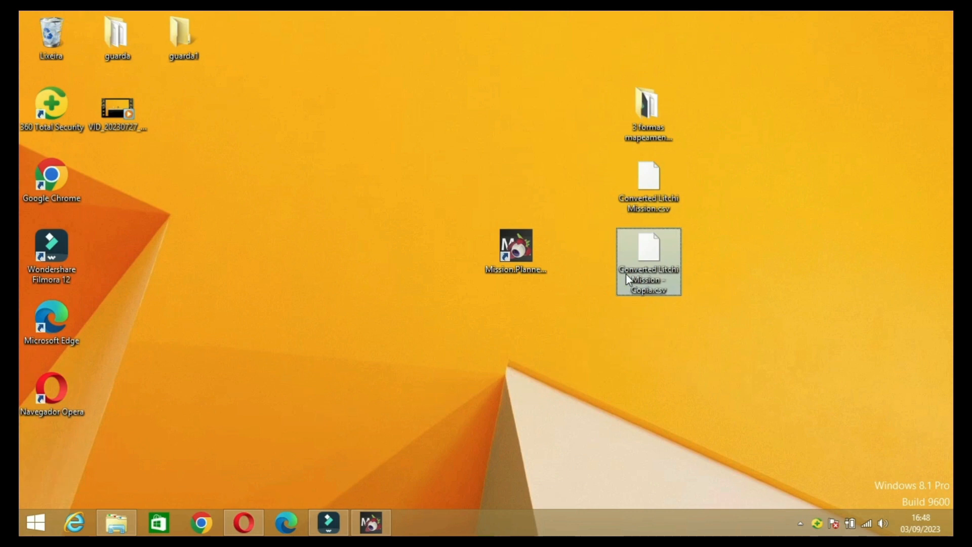
Rename the copy of the converted Litchi mission file as mp.csv
{"action": "left_click", "coordinate": [623, 273]}
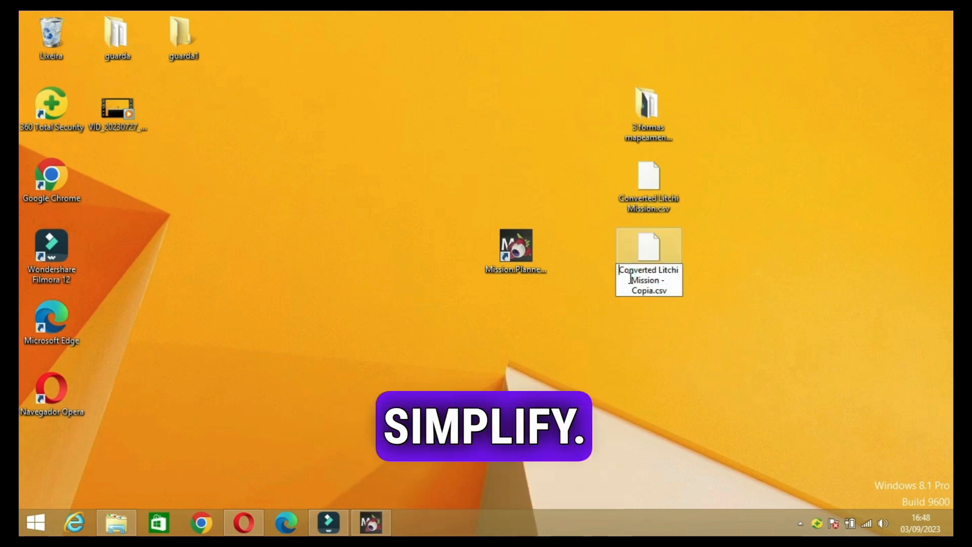
{"action": "type", "text": "mp"}
{"action": "key", "text": "Delete"}
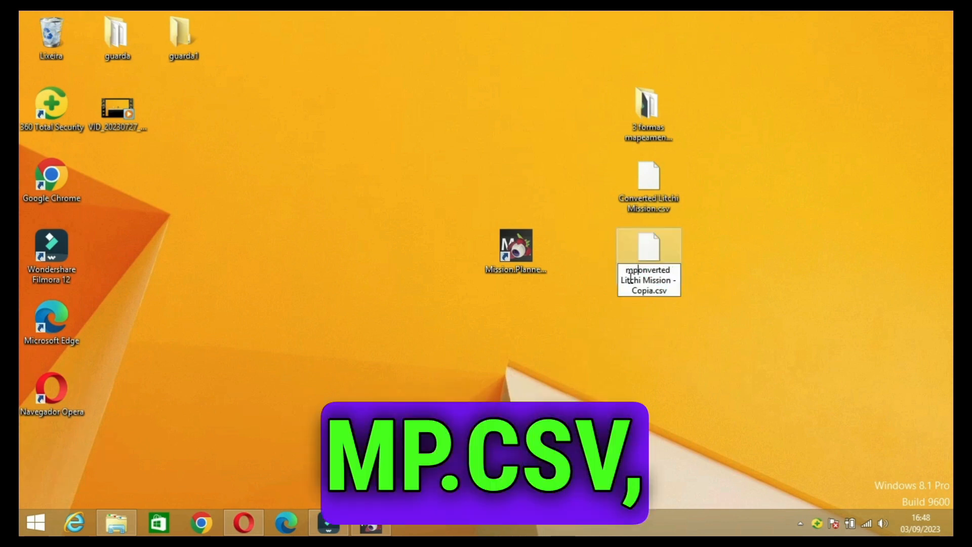
{"action": "key", "text": "Delete"}
{"action": "key", "text": "Delete"}
{"action": "key", "text": "Delete"}
{"action": "key", "text": "Delete"}
{"action": "key", "text": "Delete"}
{"action": "key", "text": "Delete"}
{"action": "key", "text": "Delete"}
{"action": "key", "text": "Delete"}
{"action": "key", "text": "Delete"}
{"action": "key", "text": "Delete"}
{"action": "key", "text": "Delete"}
{"action": "key", "text": "Delete"}
{"action": "key", "text": "Delete"}
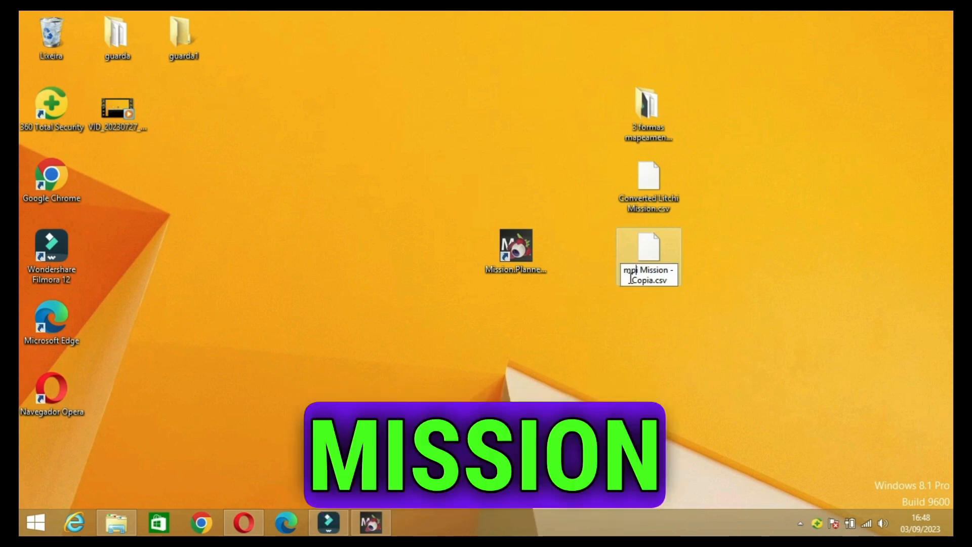
{"action": "key", "text": "Delete"}
{"action": "key", "text": "Delete"}
{"action": "key", "text": "Delete"}
{"action": "key", "text": "Delete"}
{"action": "key", "text": "Delete"}
{"action": "key", "text": "Delete"}
{"action": "key", "text": "Delete"}
{"action": "key", "text": "Delete"}
{"action": "key", "text": "Delete"}
{"action": "key", "text": "Delete"}
{"action": "key", "text": "Delete"}
{"action": "key", "text": "Delete"}
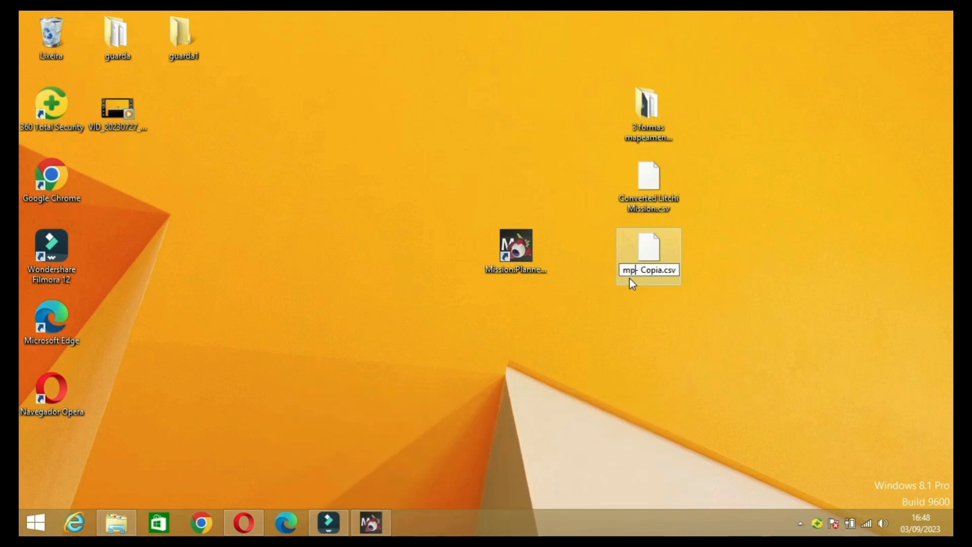
{"action": "key", "text": "Delete"}
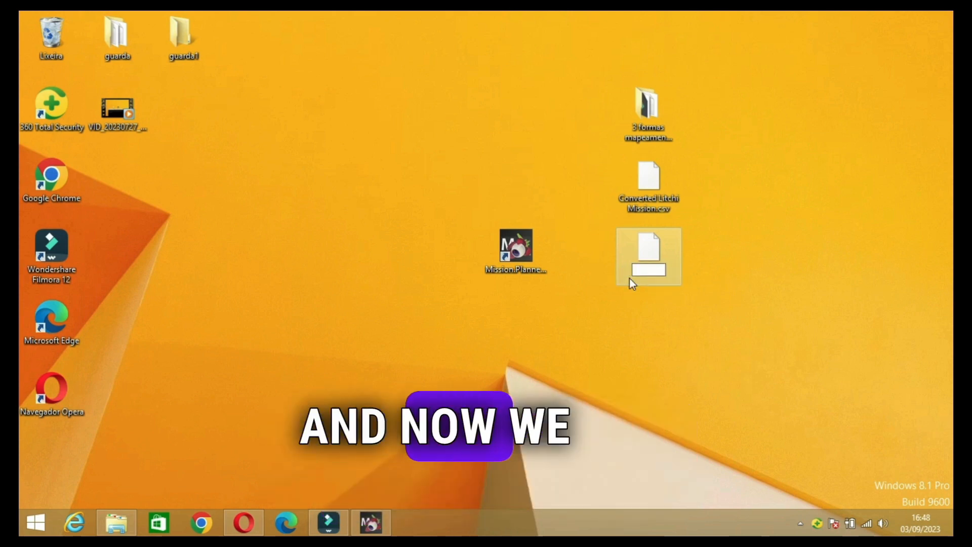
{"action": "key", "text": "Return"}
{"action": "left_click", "coordinate": [658, 339]}
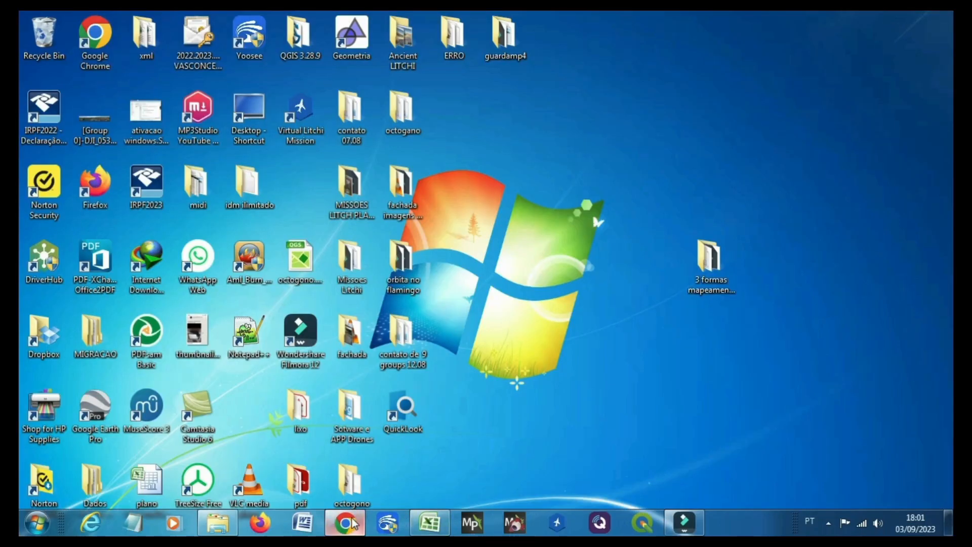
Switch to Chrome and open the Litchi Mission Hub from flylitchi.com
{"action": "left_click", "coordinate": [345, 523]}
{"action": "left_click", "coordinate": [209, 38]}
{"action": "type", "text": "FLylitchi.com"}
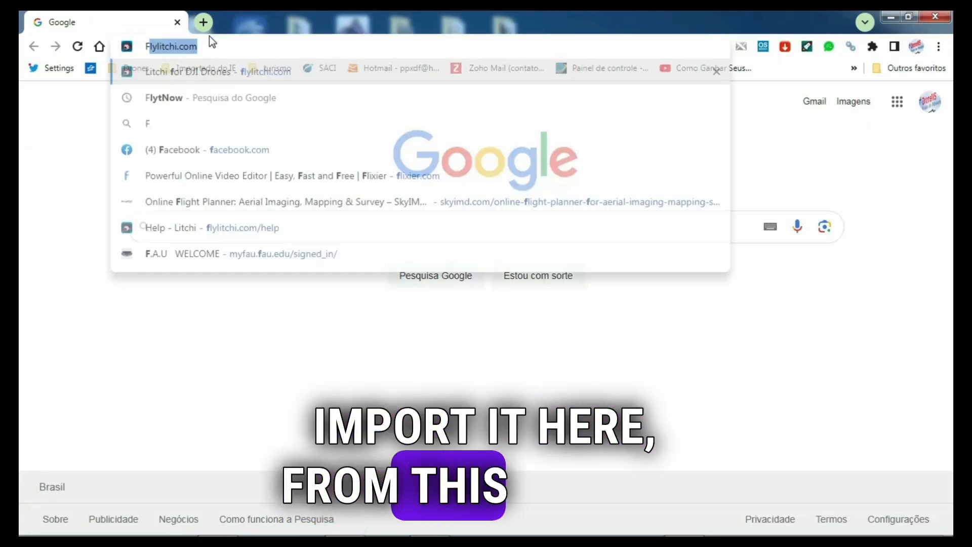
{"action": "key", "text": "Return"}
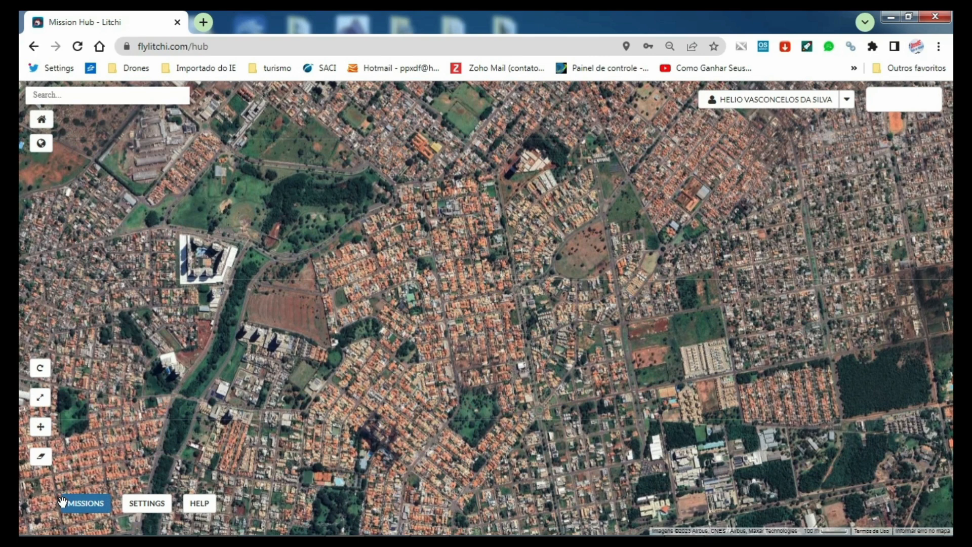
Start a mission import and choose the file mp - Segunda forma MISSION PLANNER.csv from the 3 formas mapeamento LITCHI folder
{"action": "left_click", "coordinate": [63, 503]}
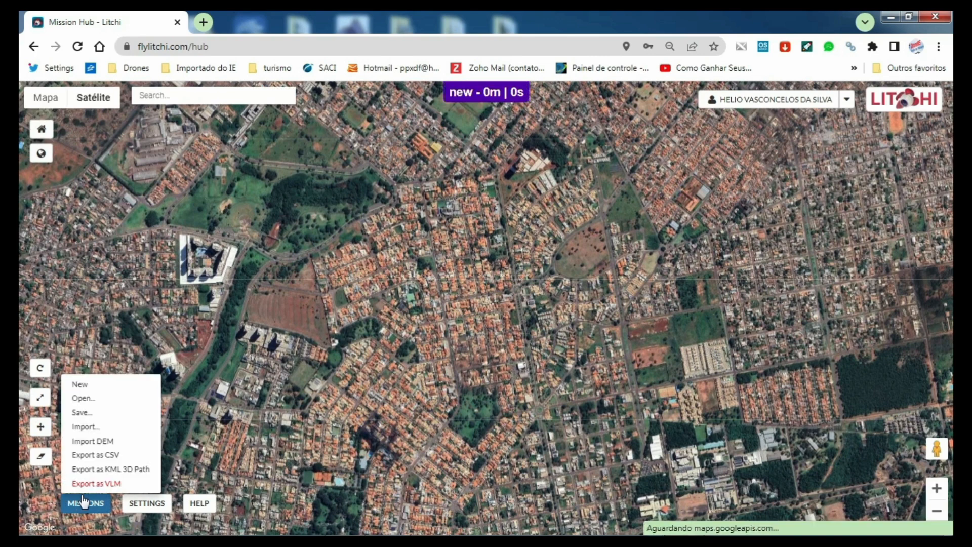
{"action": "left_click", "coordinate": [86, 427]}
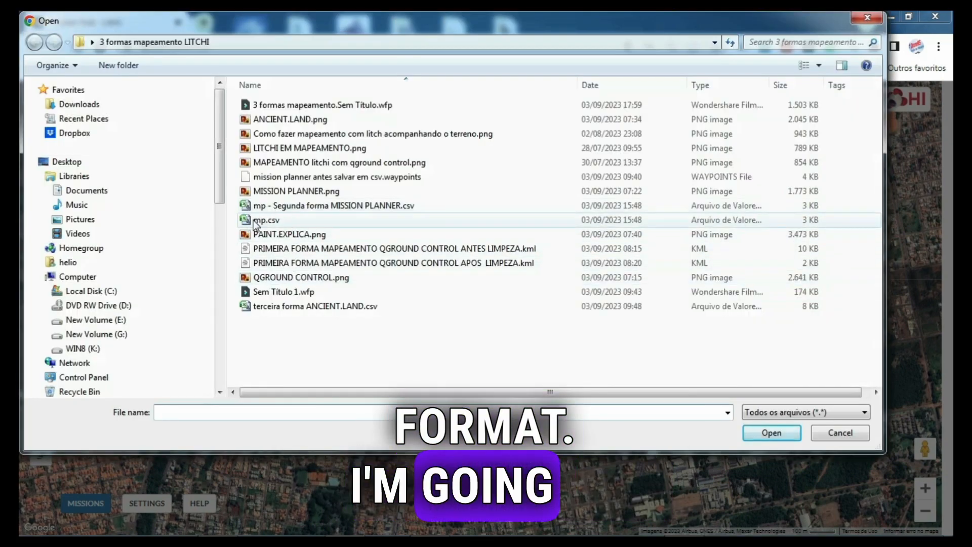
{"action": "left_click", "coordinate": [288, 208]}
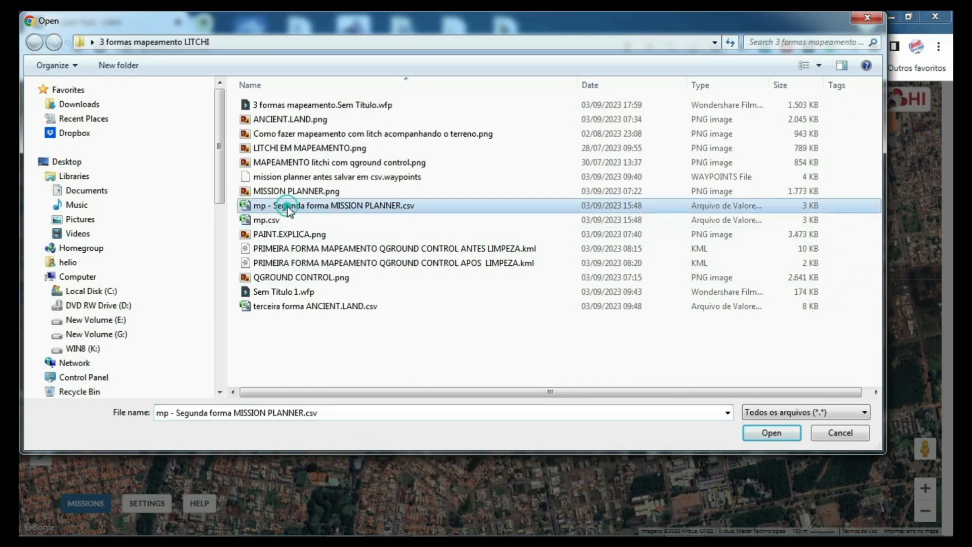
{"action": "left_click", "coordinate": [775, 433]}
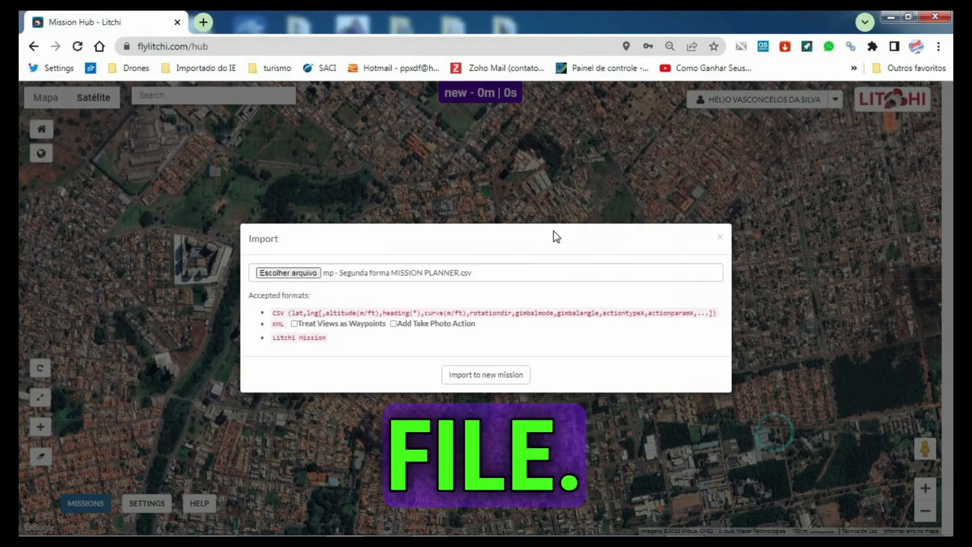
Import the chosen CSV file as a new mission and review the mission's general settings
{"action": "left_click", "coordinate": [480, 375]}
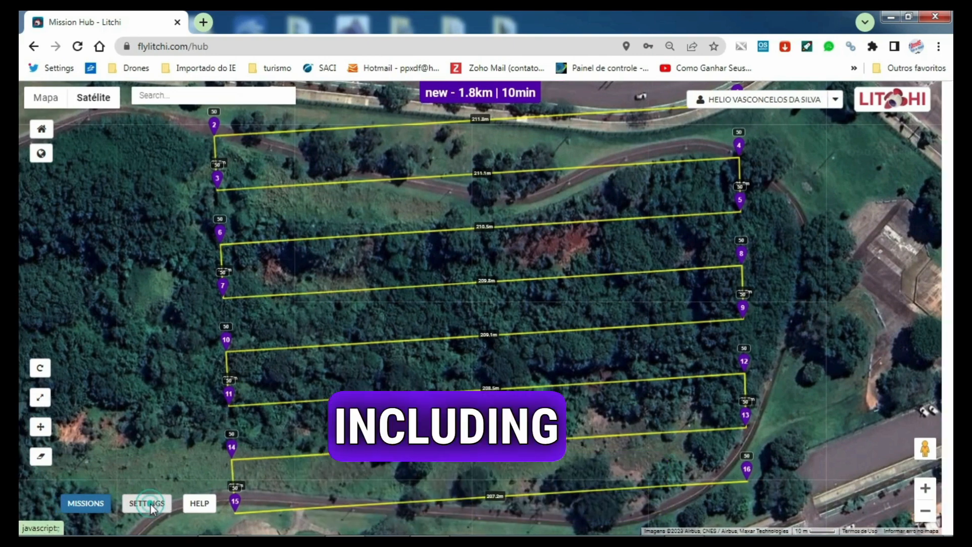
{"action": "left_click", "coordinate": [152, 504]}
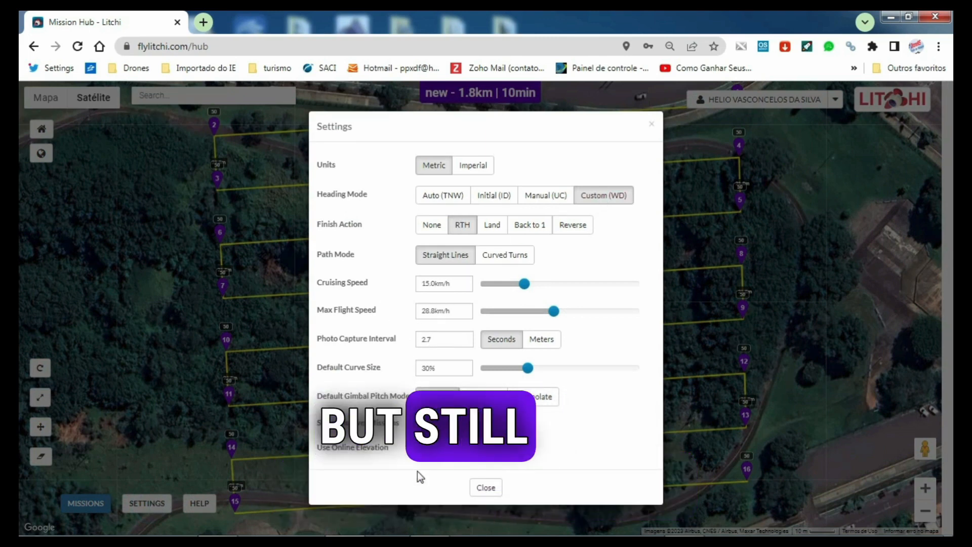
{"action": "left_click", "coordinate": [484, 488]}
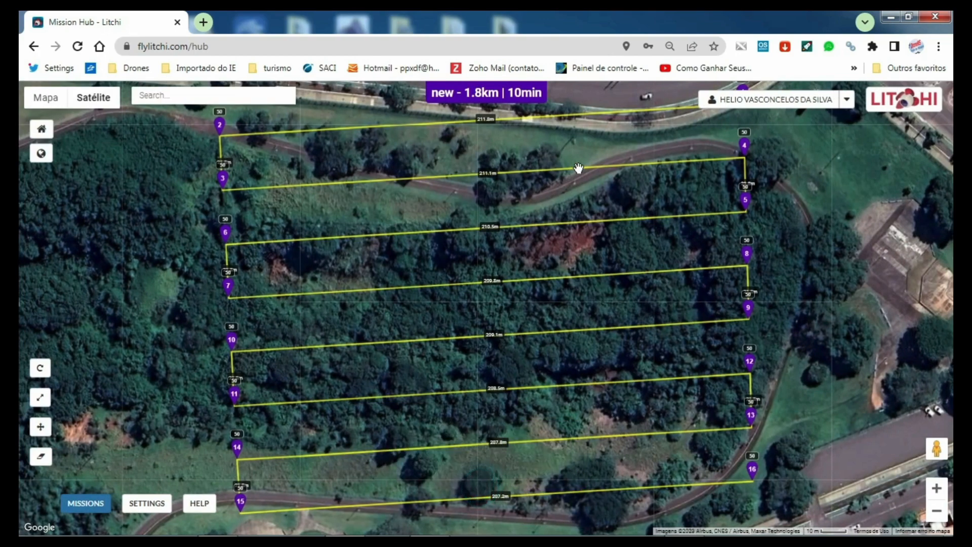
{"action": "left_click_drag", "start_coordinate": [643, 139], "coordinate": [604, 168]}
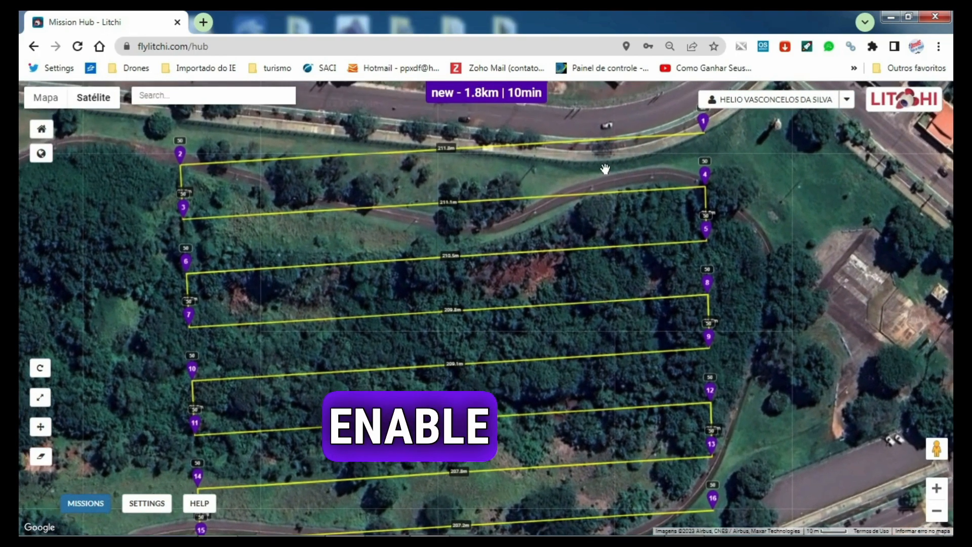
{"action": "left_click", "coordinate": [705, 122]}
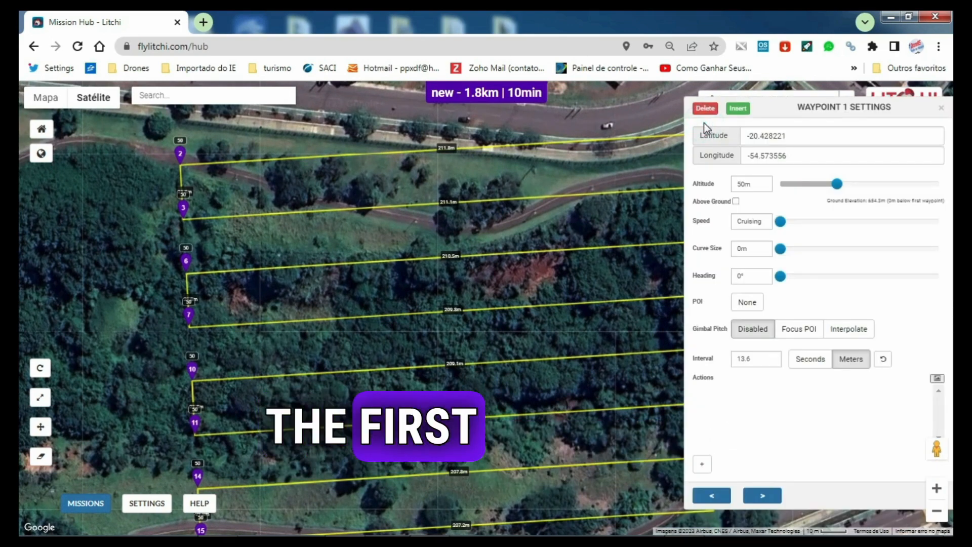
{"action": "left_click", "coordinate": [181, 158], "text": "ctrl"}
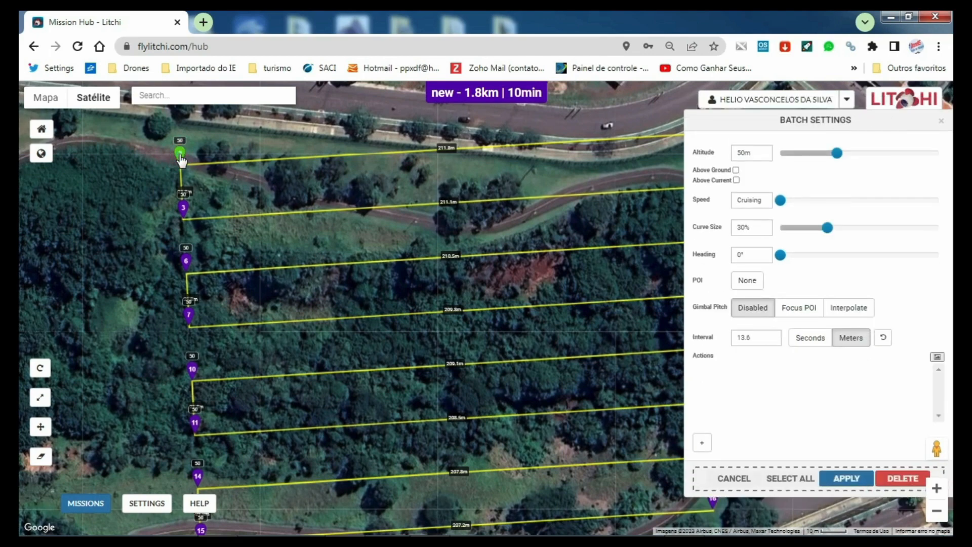
{"action": "left_click", "coordinate": [737, 170]}
{"action": "double_click", "coordinate": [758, 338]}
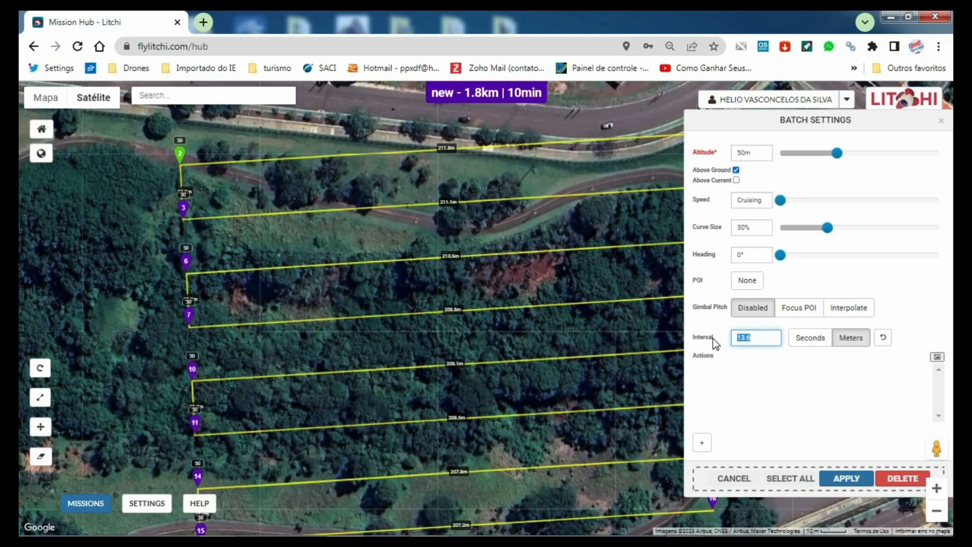
{"action": "type", "text": "2.7"}
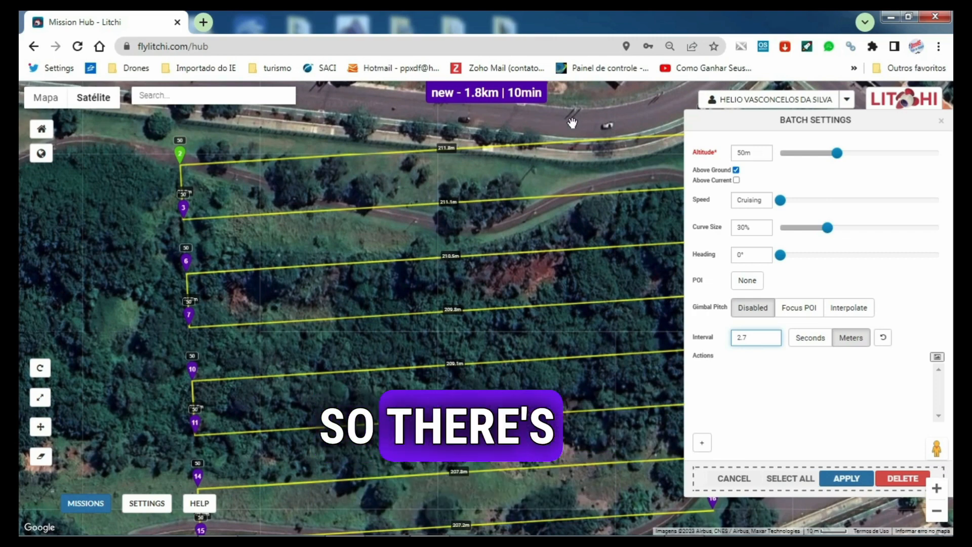
{"action": "left_click_drag", "start_coordinate": [572, 123], "coordinate": [469, 151]}
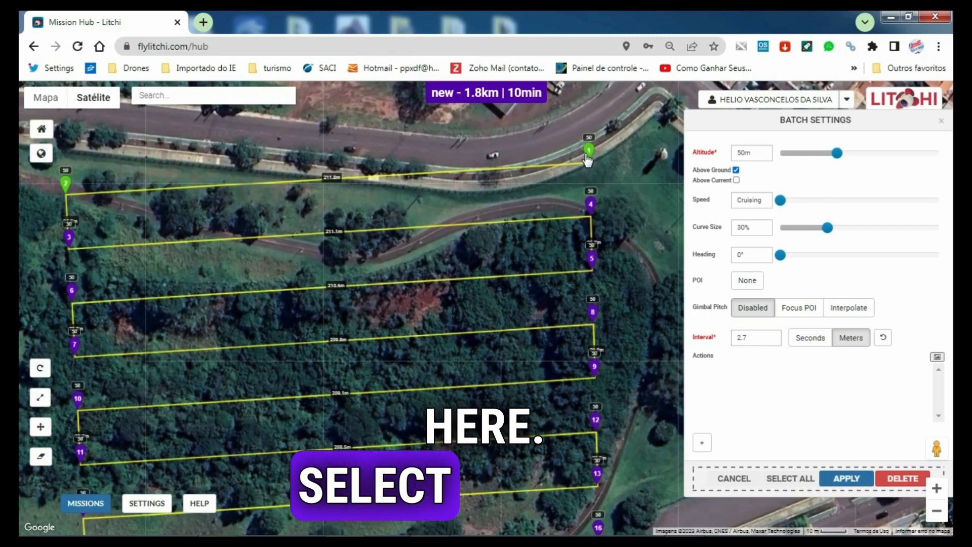
Enable the above-ground altitude for waypoint 2 alone and start a batch edit with waypoint 1
{"action": "left_click", "coordinate": [589, 151]}
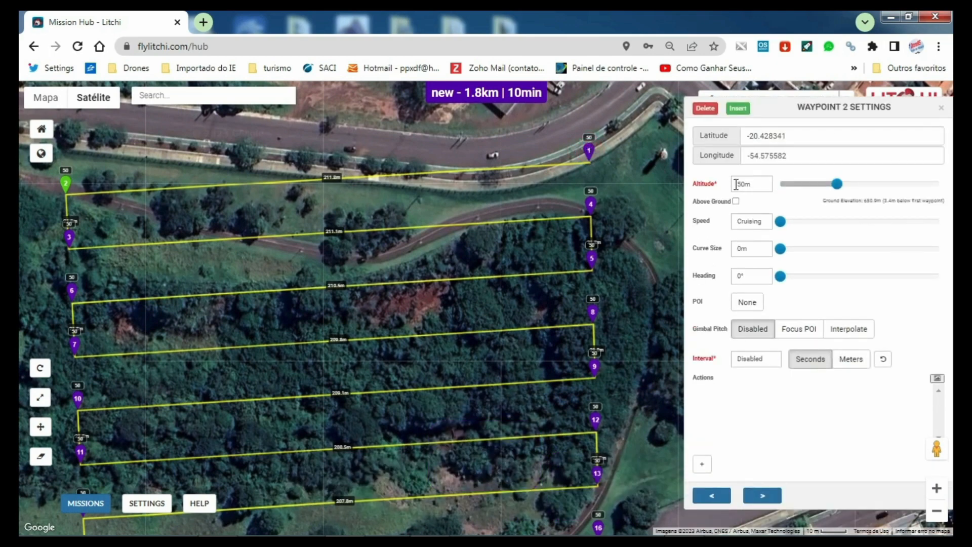
{"action": "left_click", "coordinate": [737, 202]}
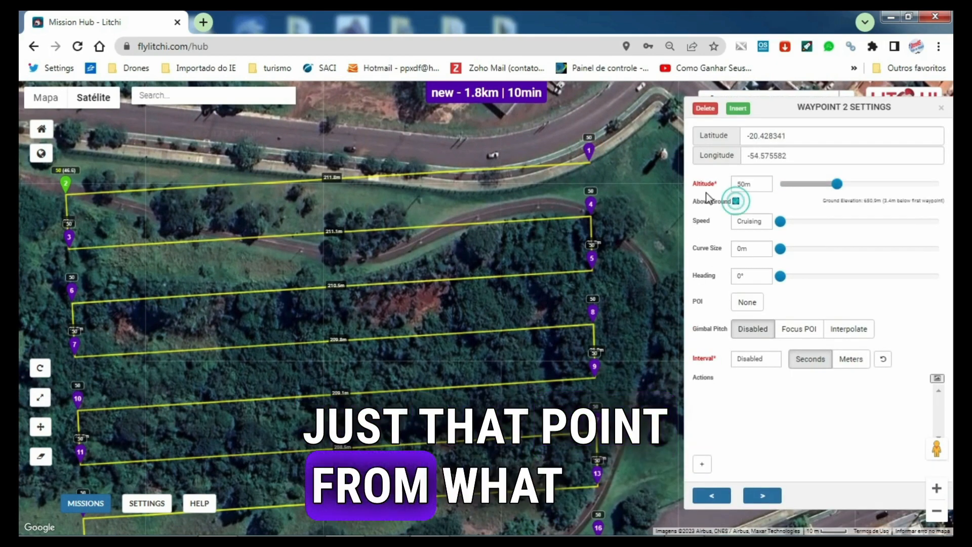
{"action": "left_click", "coordinate": [593, 153], "text": "ctrl"}
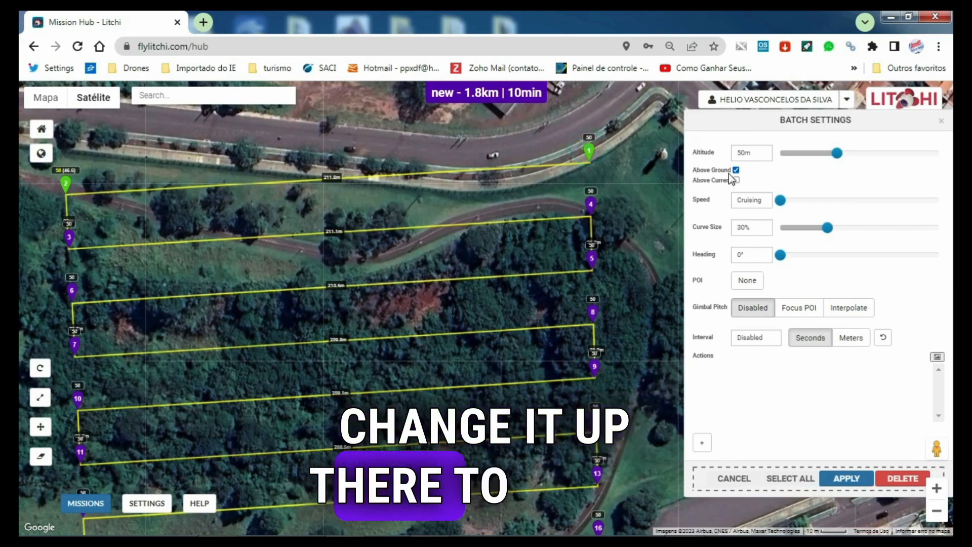
Batch-edit all waypoints to use above-ground altitude and a photo interval of 2.7 meters, and apply the changes
{"action": "left_click", "coordinate": [66, 183]}
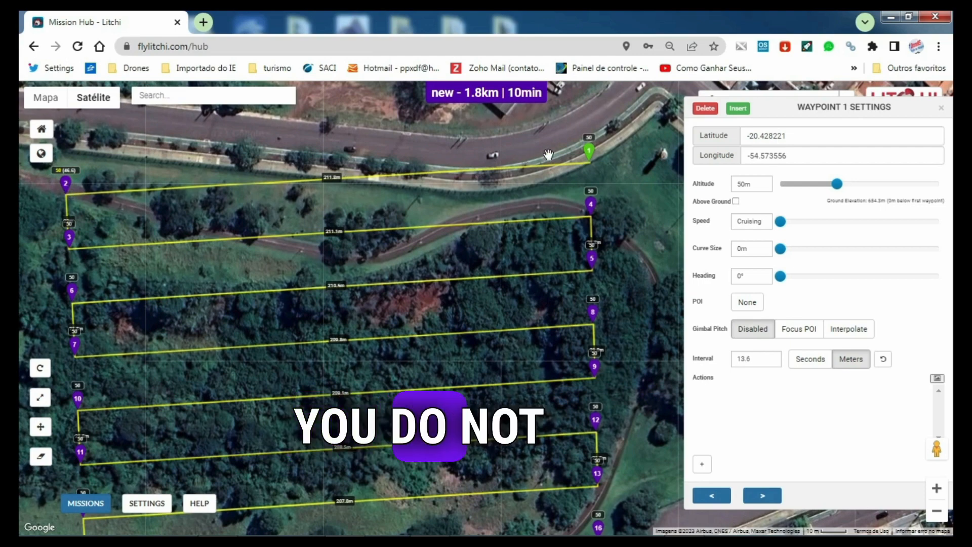
{"action": "left_click", "coordinate": [69, 237], "text": "ctrl"}
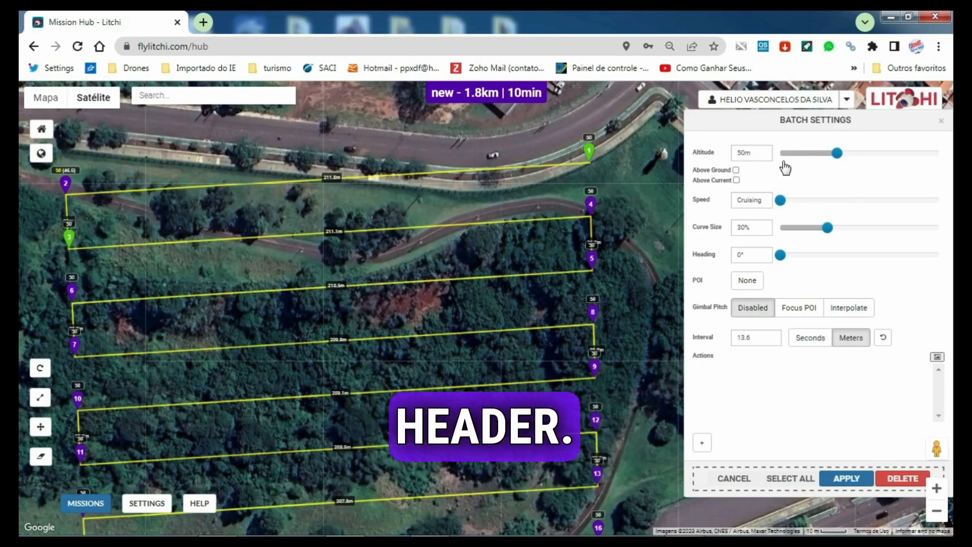
{"action": "left_click", "coordinate": [737, 171]}
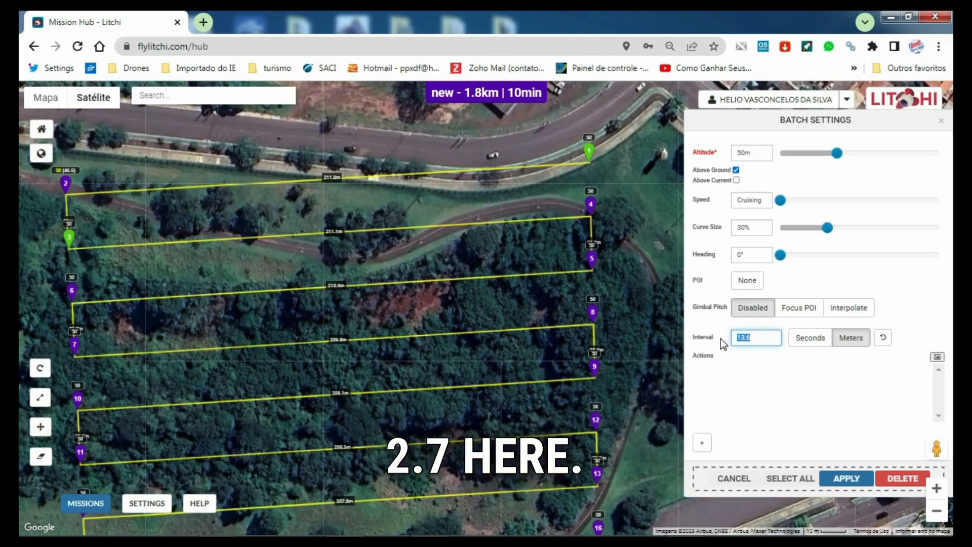
{"action": "type", "text": "2.7"}
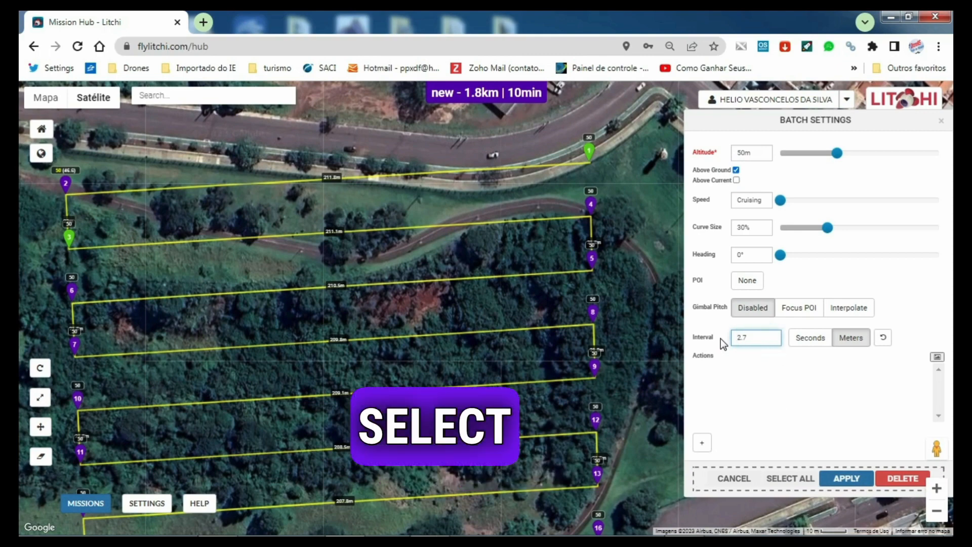
{"action": "left_click", "coordinate": [791, 479]}
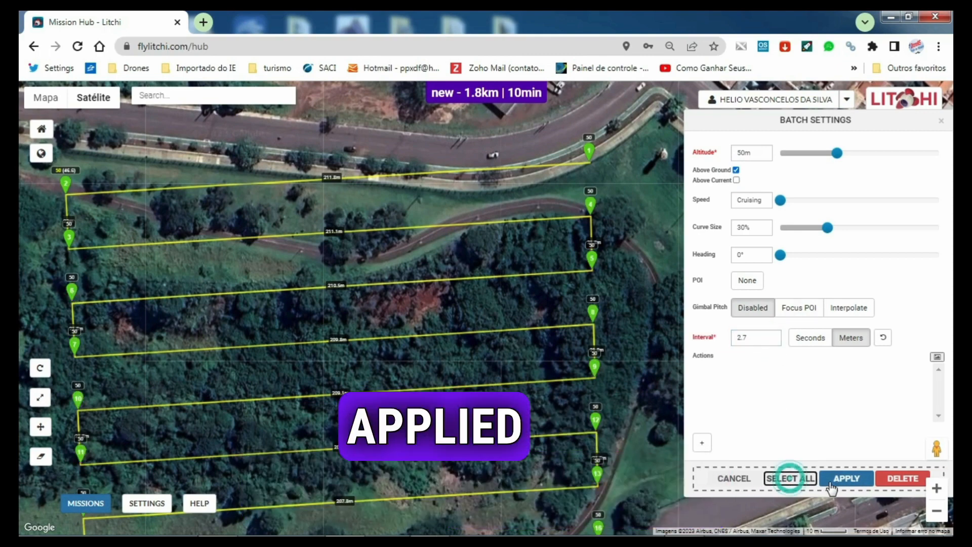
{"action": "left_click", "coordinate": [847, 479]}
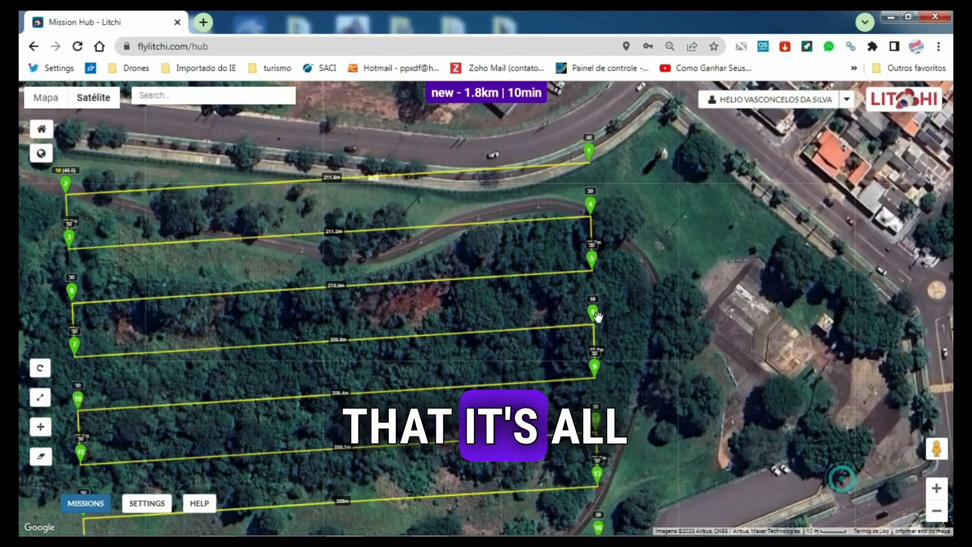
Examine the altitude, above-ground and interval settings of individual waypoints from 1 to 9
{"action": "left_click", "coordinate": [589, 151]}
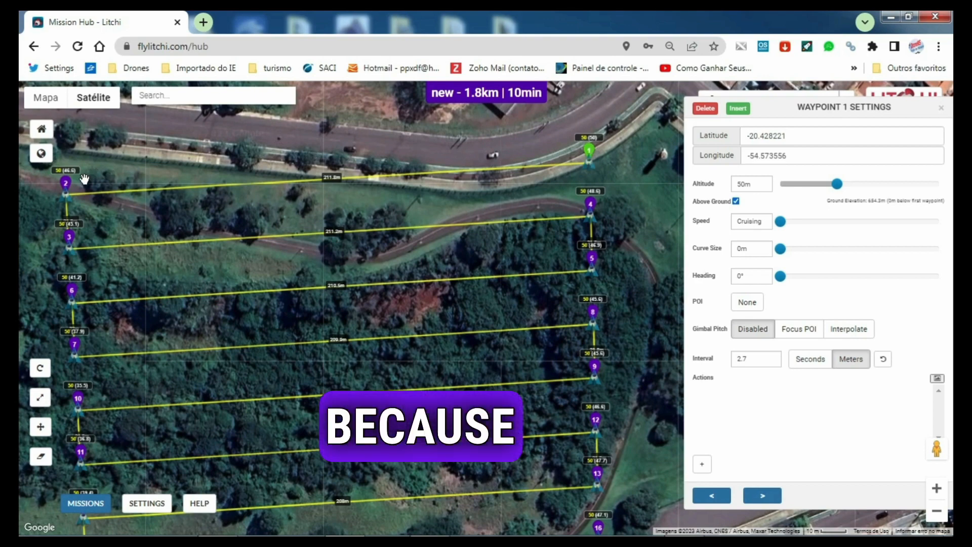
{"action": "left_click", "coordinate": [66, 185]}
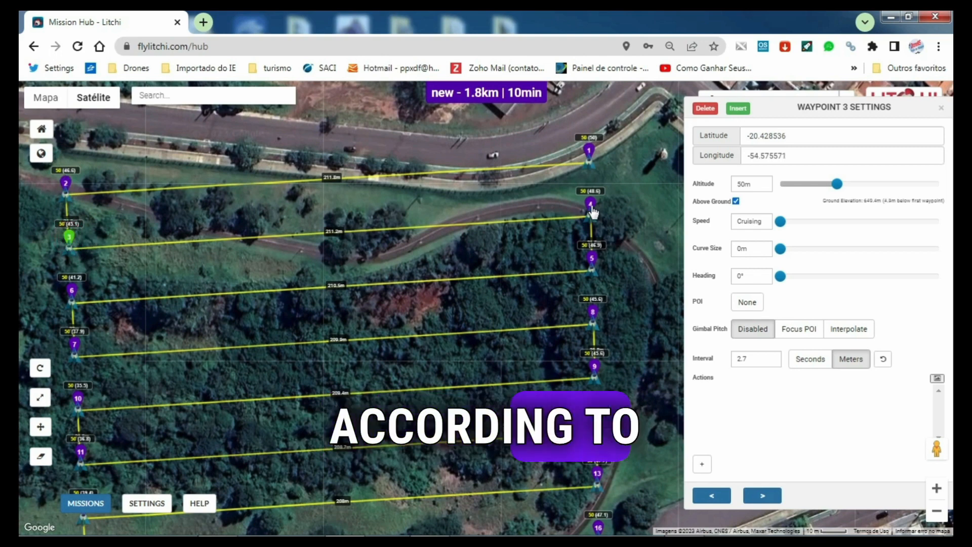
{"action": "left_click", "coordinate": [591, 207]}
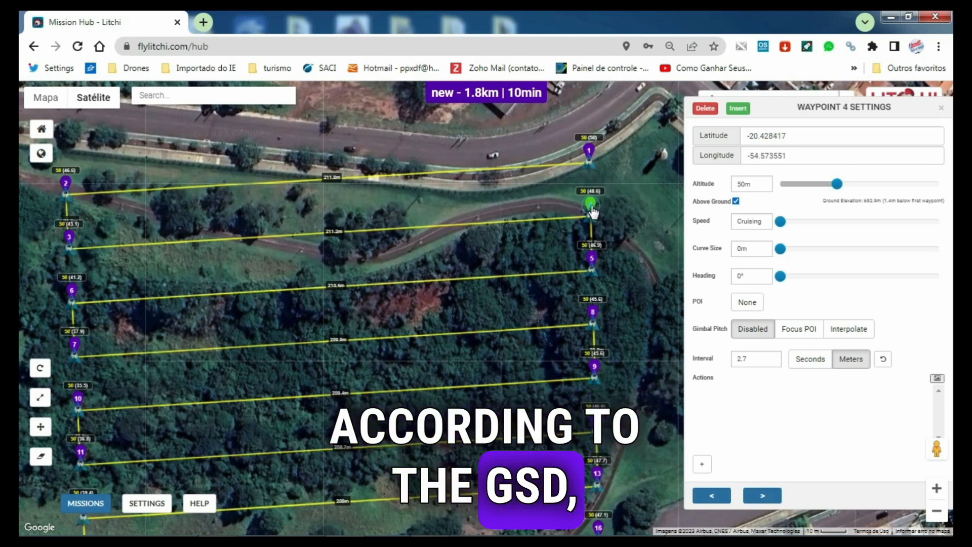
{"action": "left_click", "coordinate": [72, 291]}
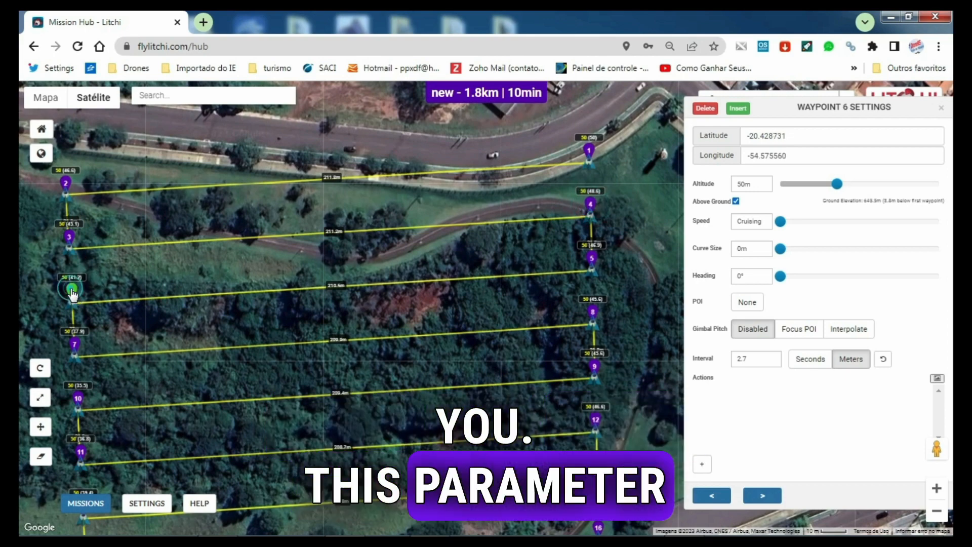
{"action": "left_click", "coordinate": [591, 258]}
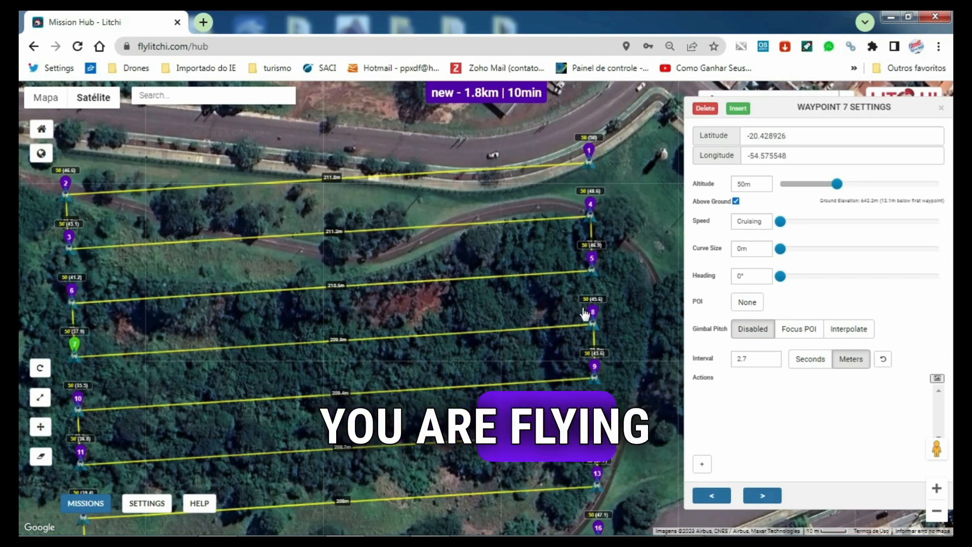
{"action": "left_click", "coordinate": [593, 311]}
{"action": "left_click", "coordinate": [596, 370]}
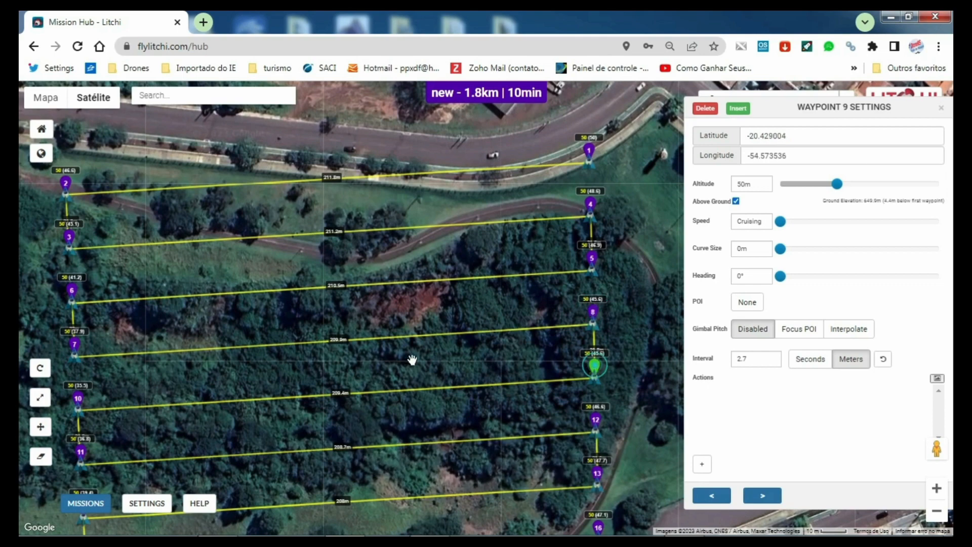
Add two actions to waypoint 2: Stay For 5 s and Tilt Camera at -90°
{"action": "left_click_drag", "start_coordinate": [347, 365], "coordinate": [377, 332]}
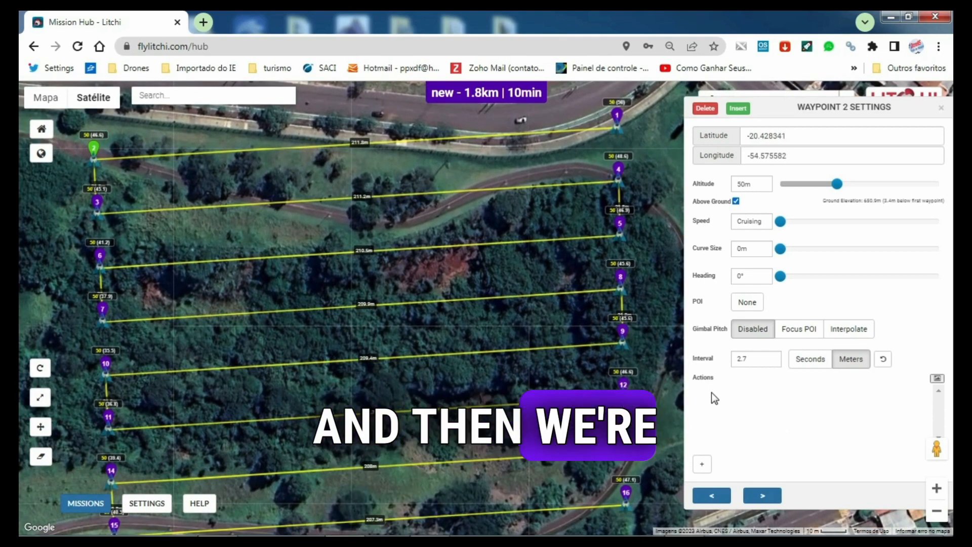
{"action": "left_click", "coordinate": [703, 466]}
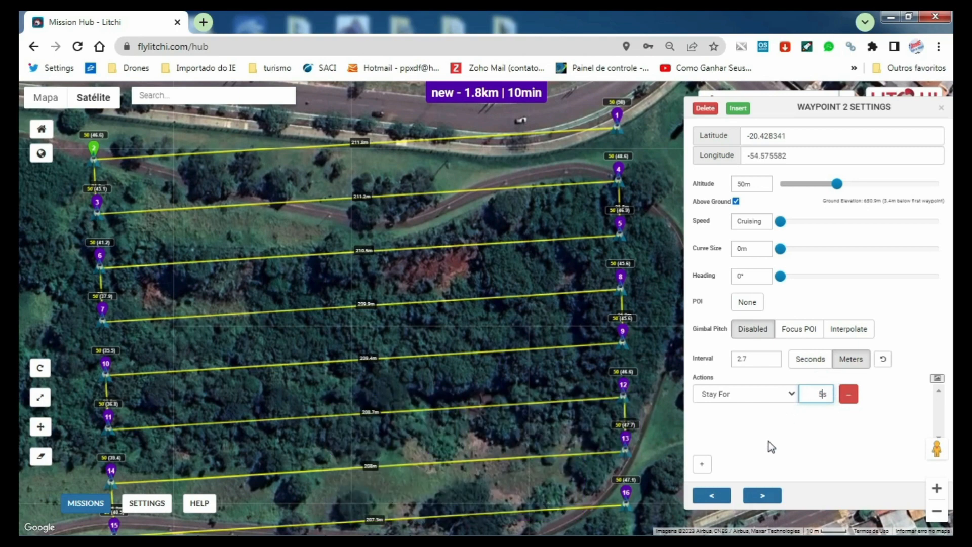
{"action": "left_click", "coordinate": [703, 464]}
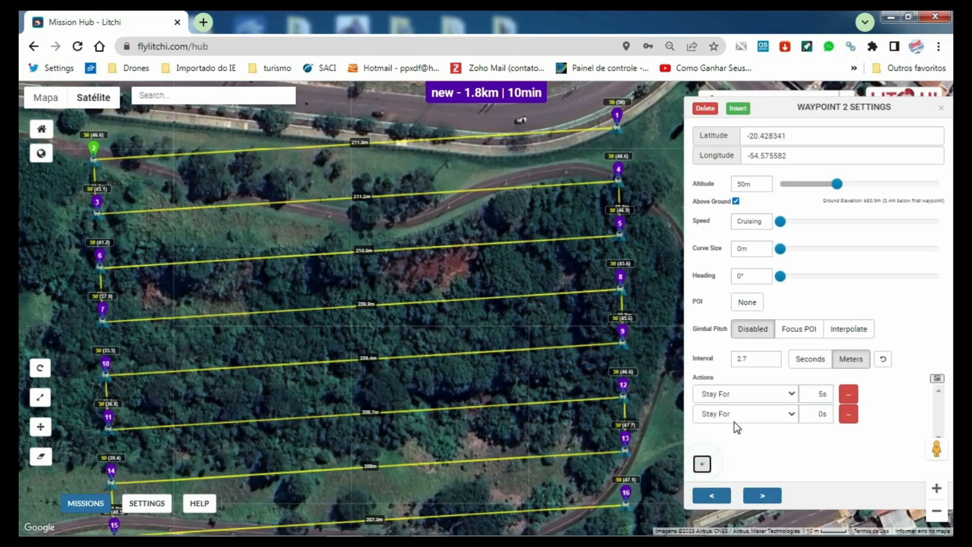
{"action": "left_click", "coordinate": [793, 413]}
{"action": "left_click", "coordinate": [736, 474]}
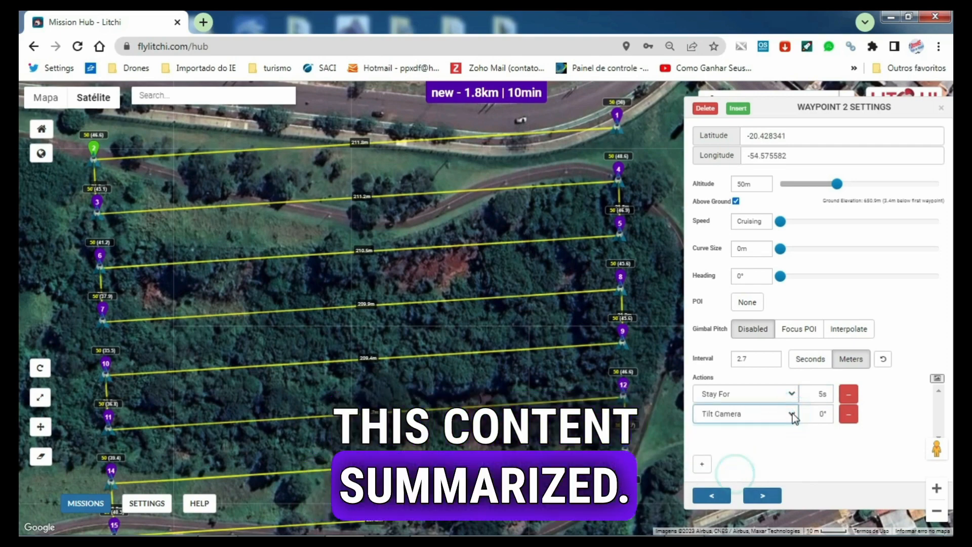
{"action": "left_click", "coordinate": [809, 414]}
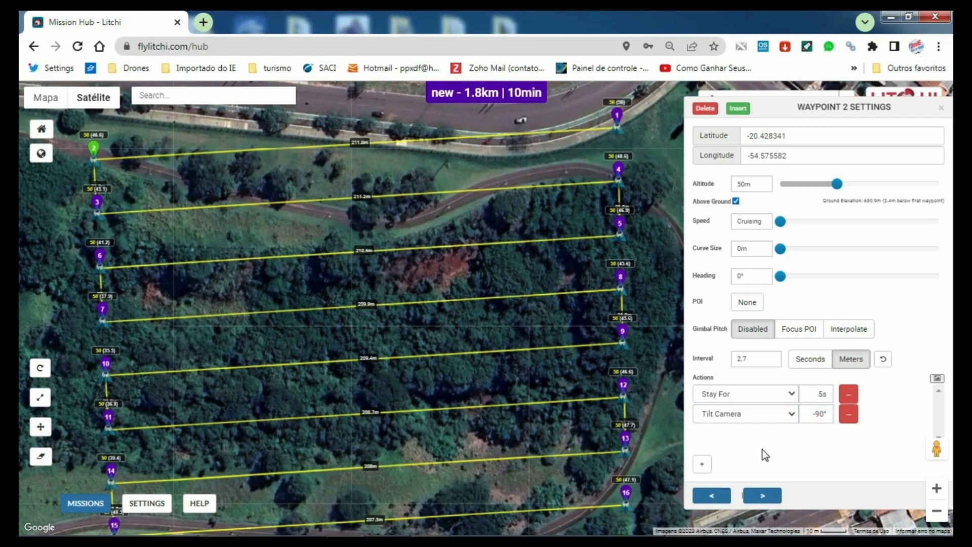
Try to apply the Stay For and Tilt Camera actions to all waypoints in a batch, and check waypoints 6 and 2
{"action": "left_click", "coordinate": [617, 117], "text": "ctrl"}
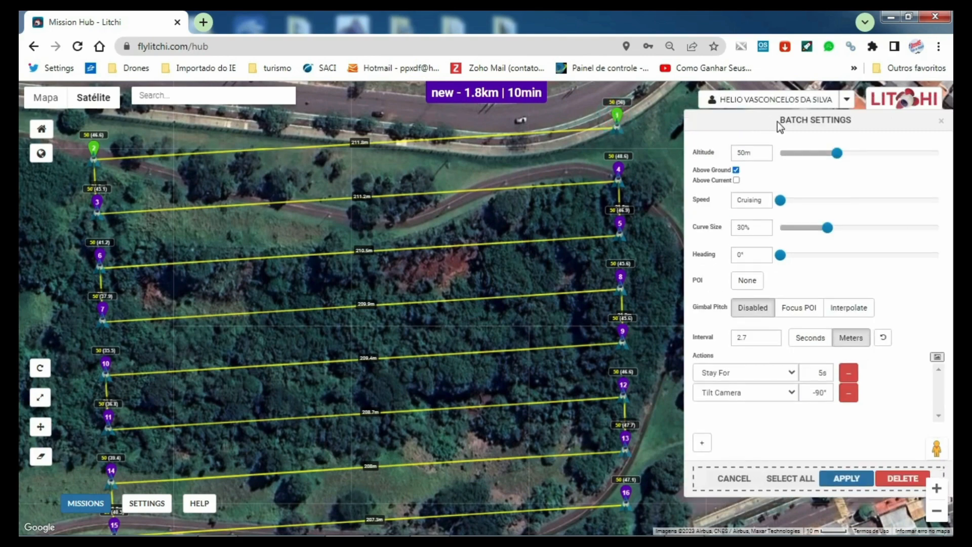
{"action": "left_click_drag", "start_coordinate": [779, 120], "coordinate": [867, 121]}
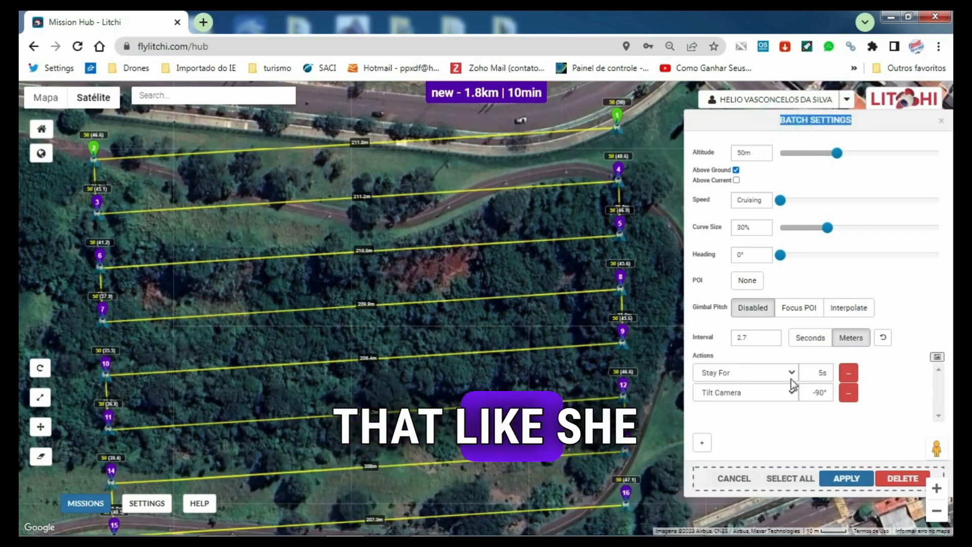
{"action": "left_click", "coordinate": [793, 480]}
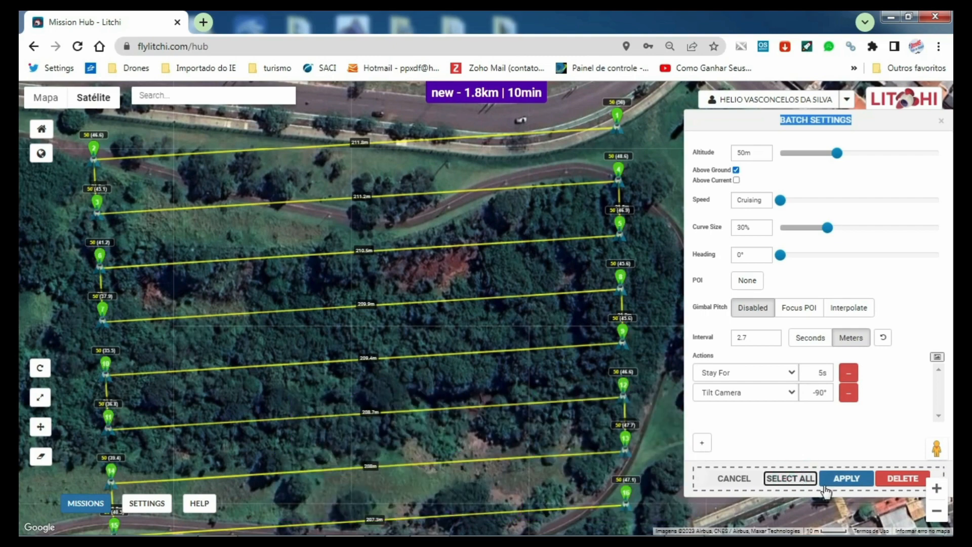
{"action": "left_click", "coordinate": [845, 483]}
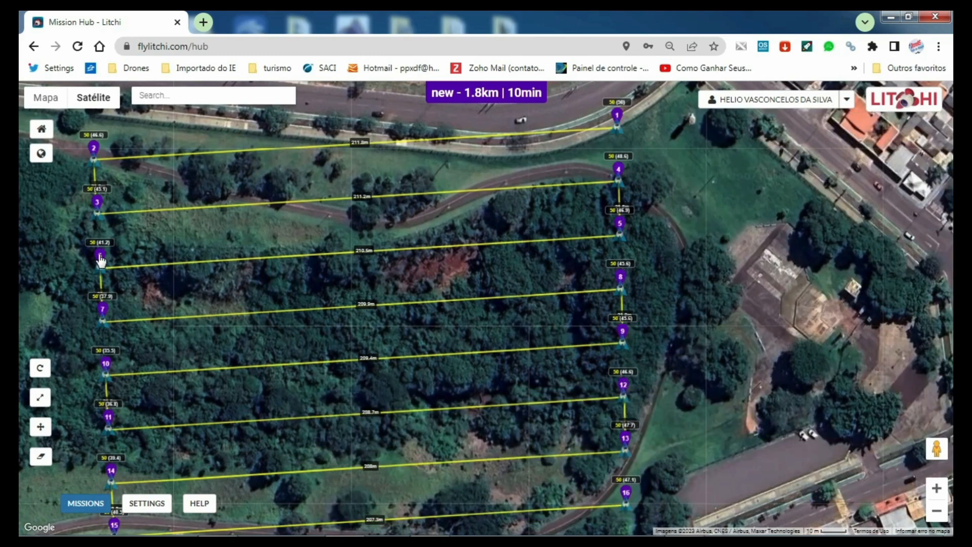
{"action": "left_click", "coordinate": [100, 256]}
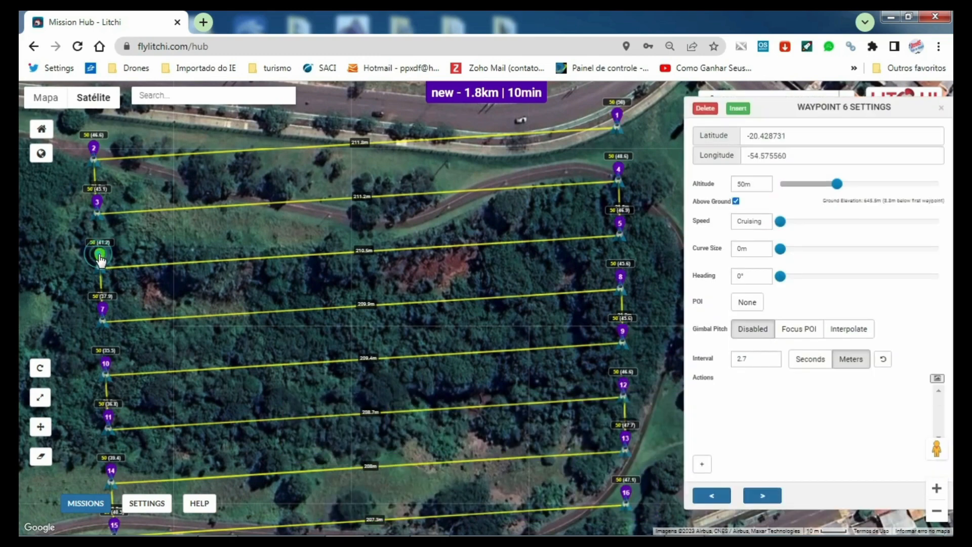
{"action": "left_click", "coordinate": [95, 149]}
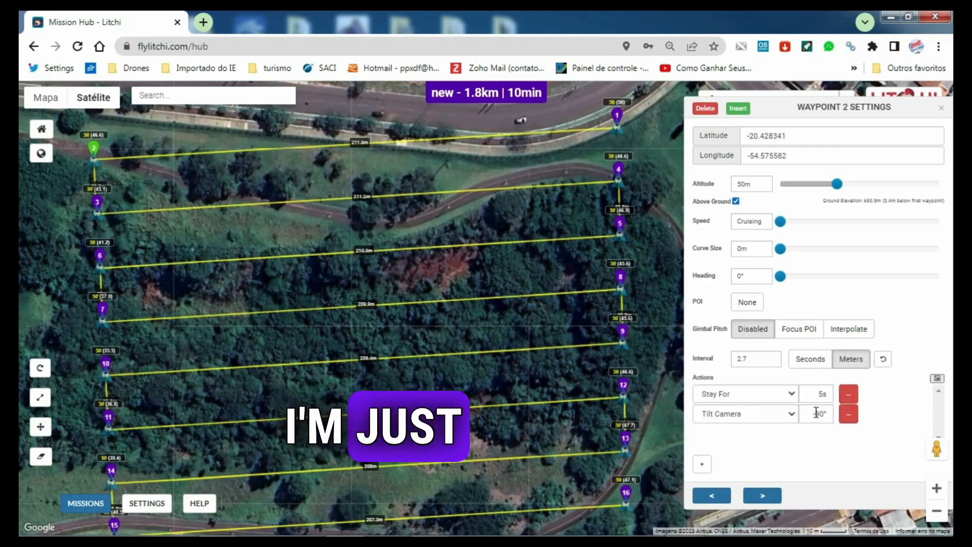
Check the settings of waypoints 1 and 13, and save the mission as "Segunda Forma Mapeamento MISSION PLANNER"
{"action": "left_click", "coordinate": [617, 115]}
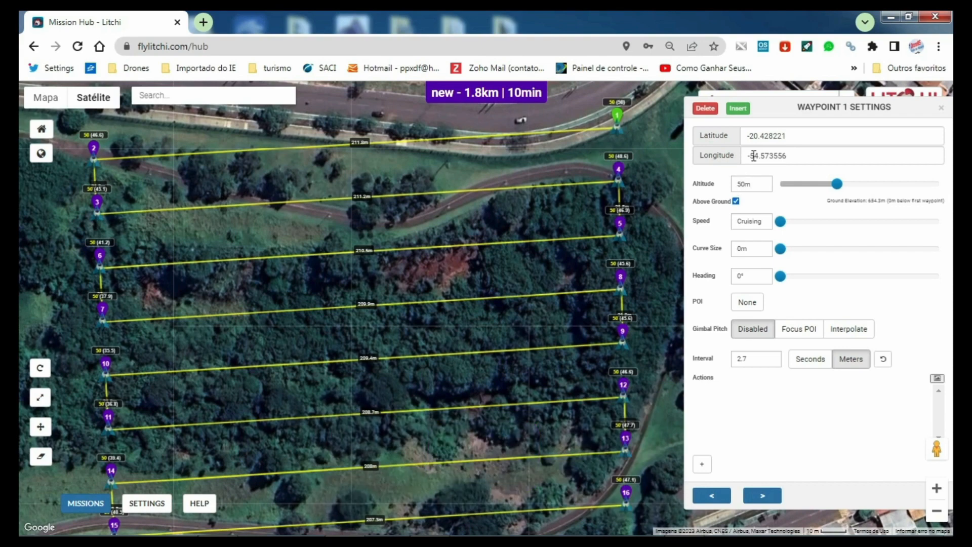
{"action": "left_click", "coordinate": [627, 441]}
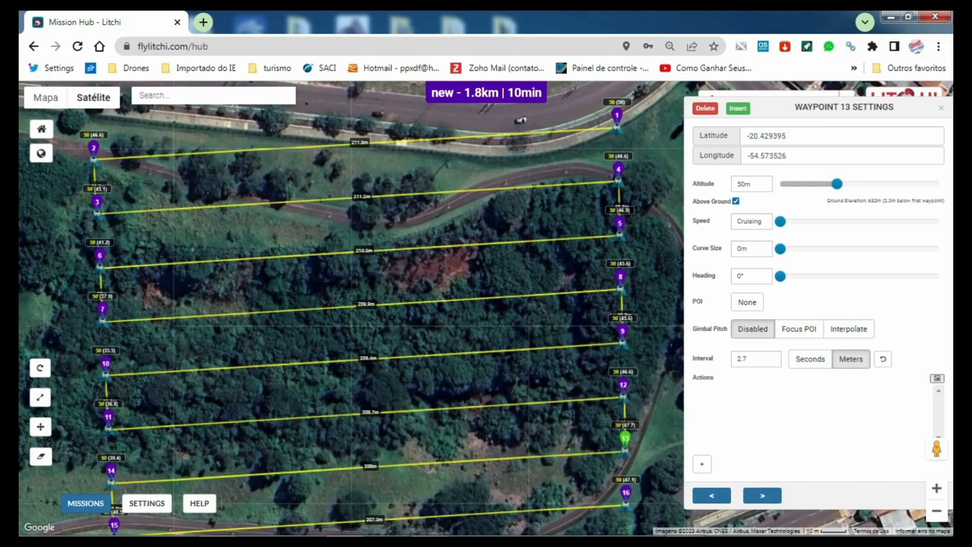
{"action": "mouse_move", "coordinate": [694, 528]}
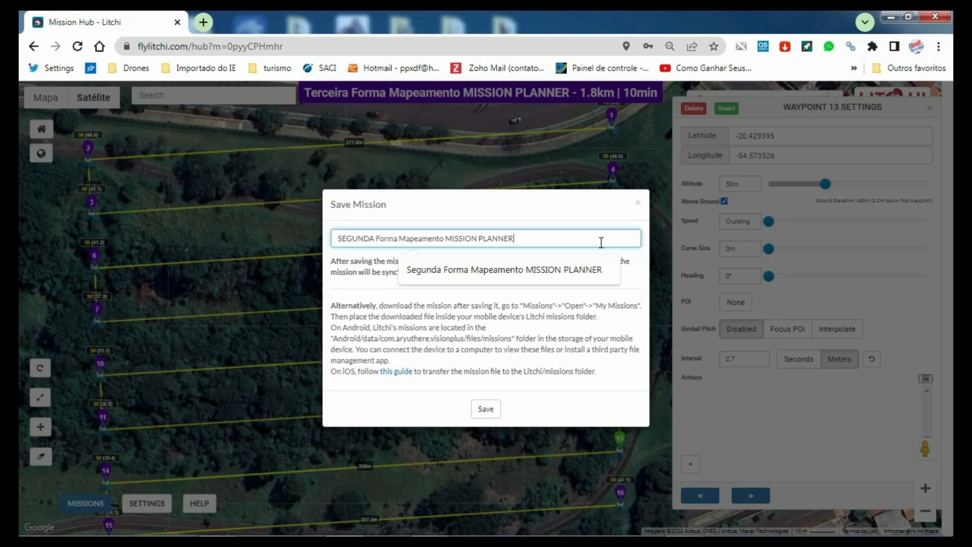
{"action": "left_click", "coordinate": [489, 269]}
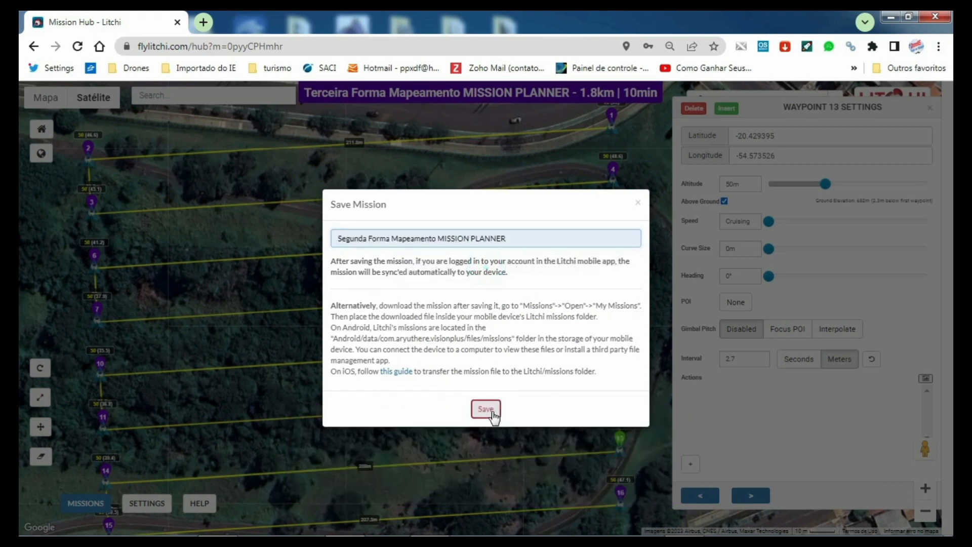
{"action": "left_click", "coordinate": [483, 409]}
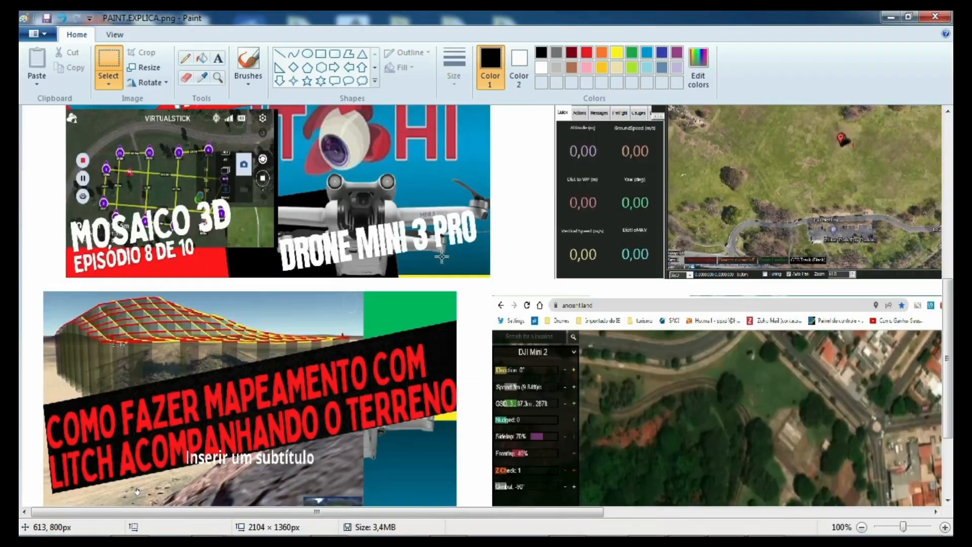
Switch from the Paint overview image to the ancient.land Grid Mission Designer in Chrome, and toggle the base map to streets and back to satellite
{"action": "scroll", "coordinate": [441, 257], "scroll_direction": "down", "scroll_amount": 3}
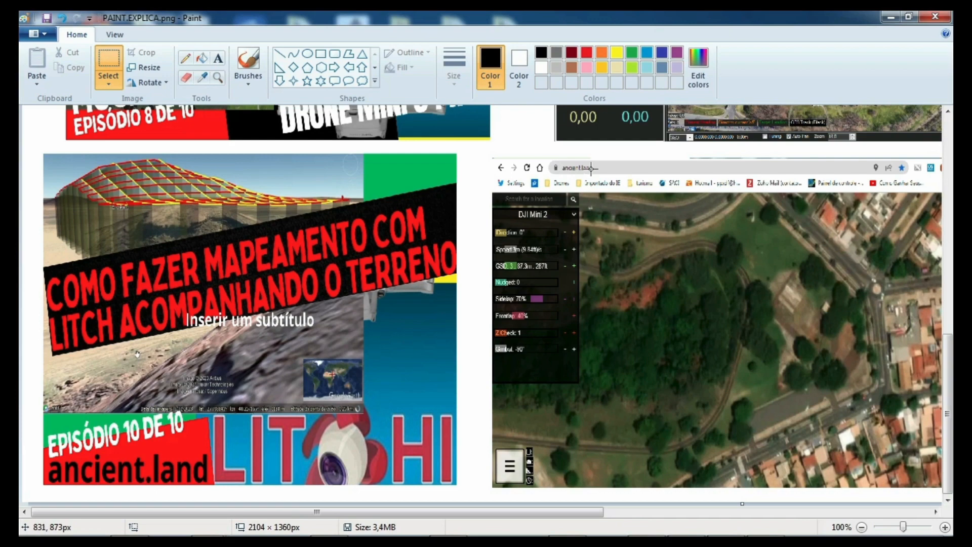
{"action": "left_click", "coordinate": [892, 17]}
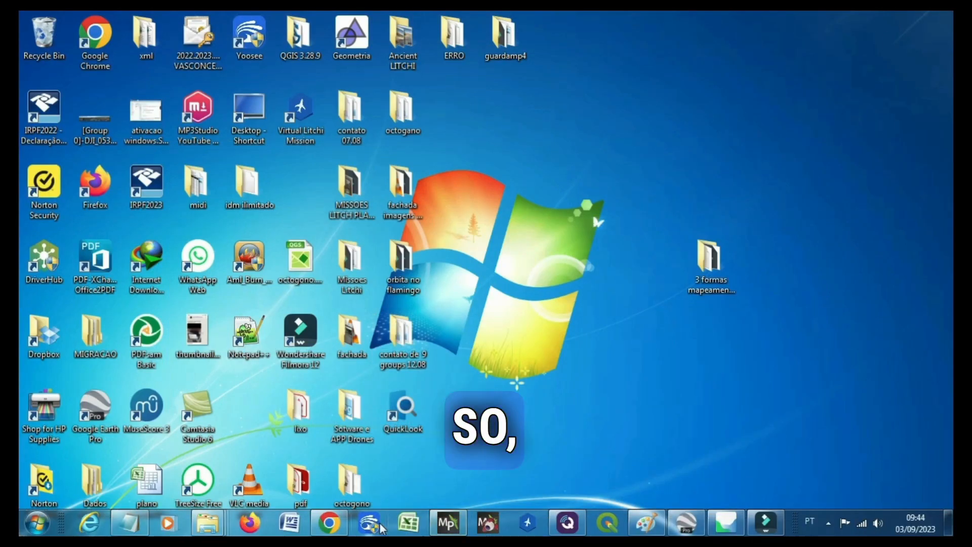
{"action": "mouse_move", "coordinate": [332, 525]}
{"action": "left_click", "coordinate": [317, 466]}
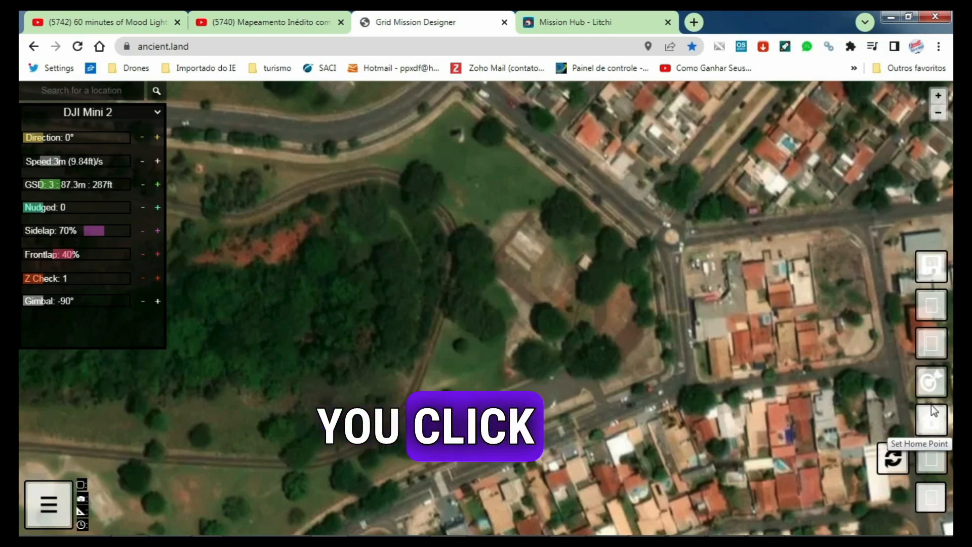
{"action": "left_click", "coordinate": [933, 345]}
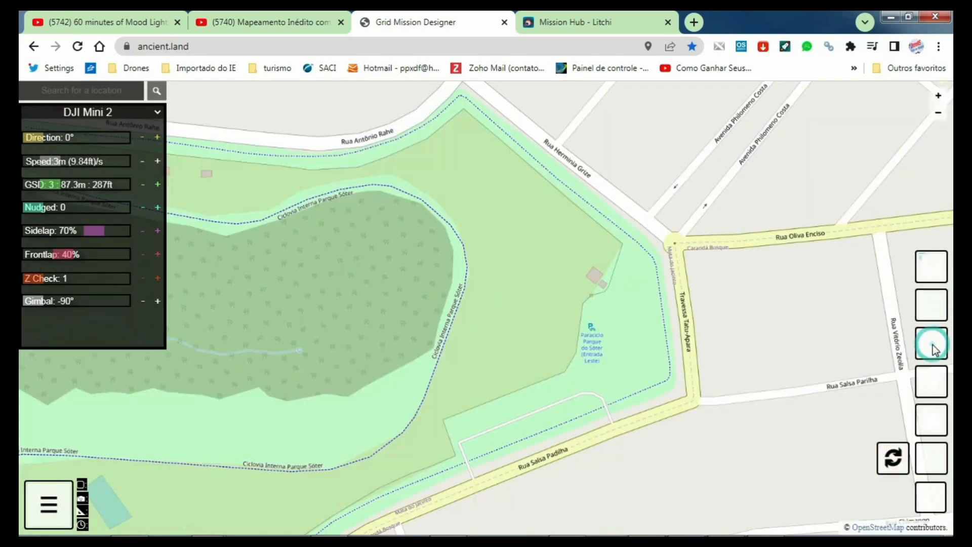
{"action": "left_click", "coordinate": [933, 345]}
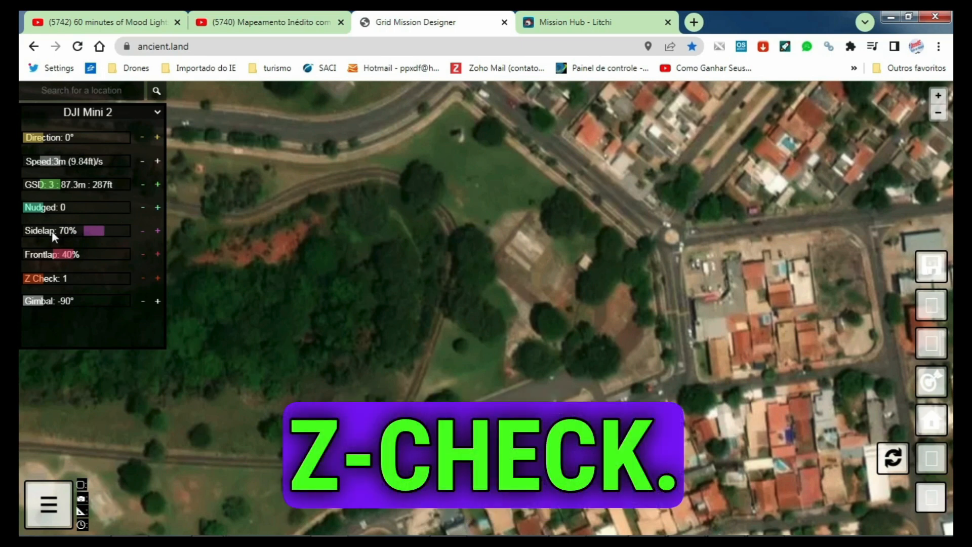
Set the grid mission's sidelap to 75% and frontlap to 70%
{"action": "left_click", "coordinate": [157, 231]}
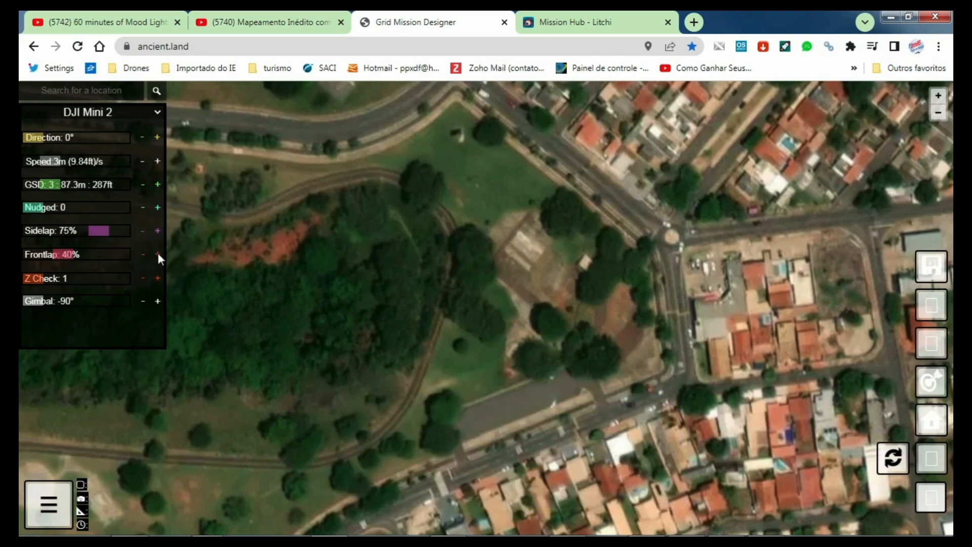
{"action": "left_click", "coordinate": [157, 254]}
{"action": "left_click", "coordinate": [157, 253]}
{"action": "left_click", "coordinate": [157, 253]}
{"action": "left_click", "coordinate": [157, 253]}
{"action": "left_click", "coordinate": [157, 253]}
{"action": "left_click", "coordinate": [157, 253]}
{"action": "left_click", "coordinate": [157, 254]}
{"action": "left_click", "coordinate": [157, 253]}
{"action": "left_click", "coordinate": [157, 253]}
{"action": "left_click", "coordinate": [157, 253]}
{"action": "left_click", "coordinate": [157, 253]}
{"action": "left_click", "coordinate": [157, 253]}
{"action": "left_click", "coordinate": [157, 253]}
{"action": "left_click", "coordinate": [157, 254]}
{"action": "left_click", "coordinate": [157, 253]}
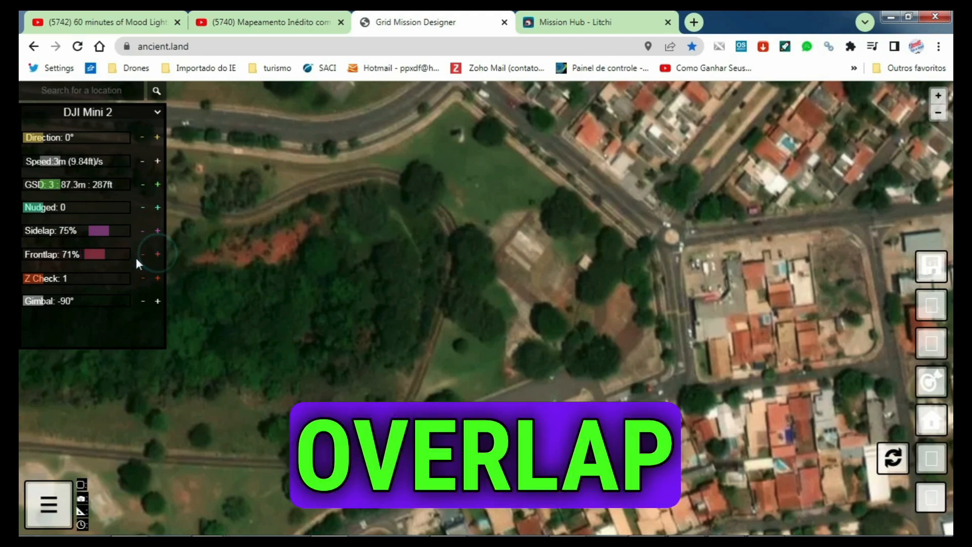
{"action": "left_click", "coordinate": [143, 254]}
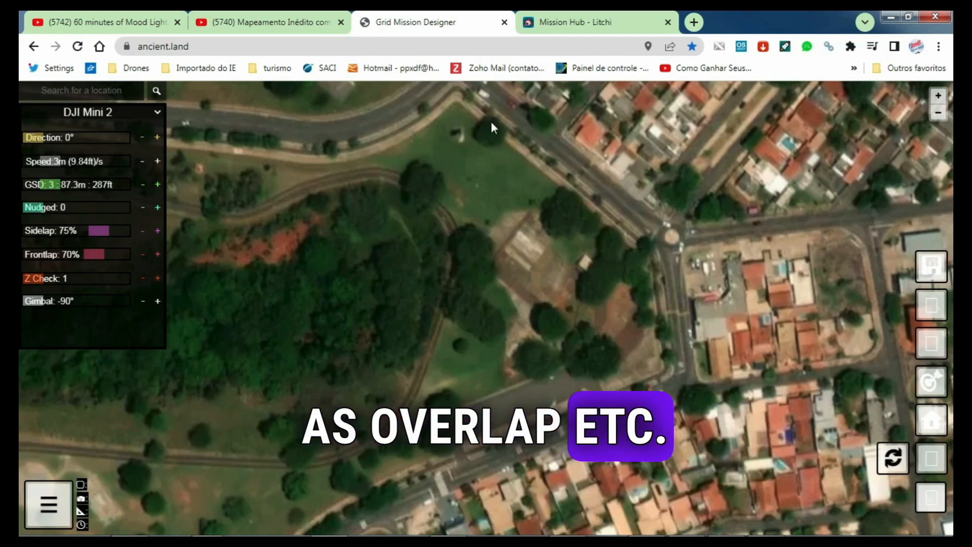
Place the home point in the clearing east of the wooded park area
{"action": "left_click", "coordinate": [492, 122]}
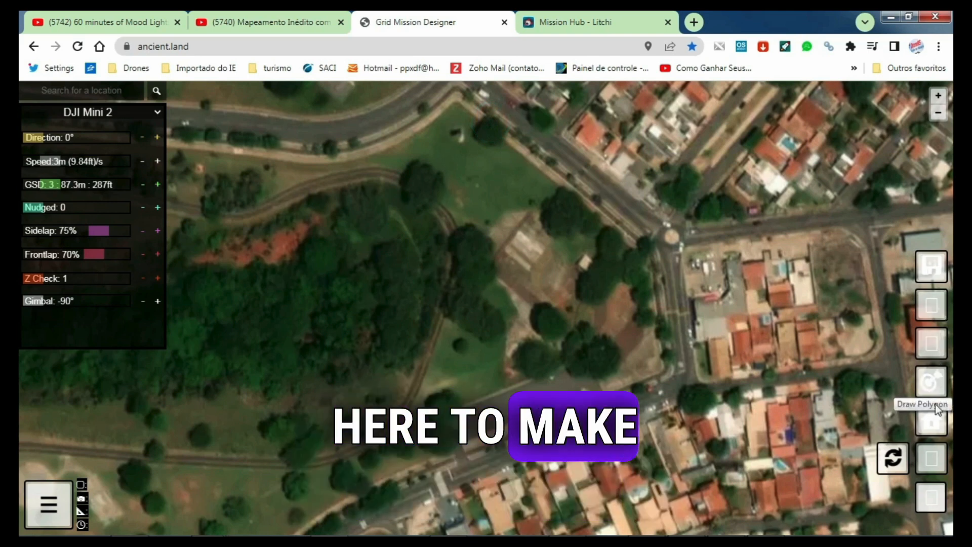
{"action": "left_click", "coordinate": [937, 420]}
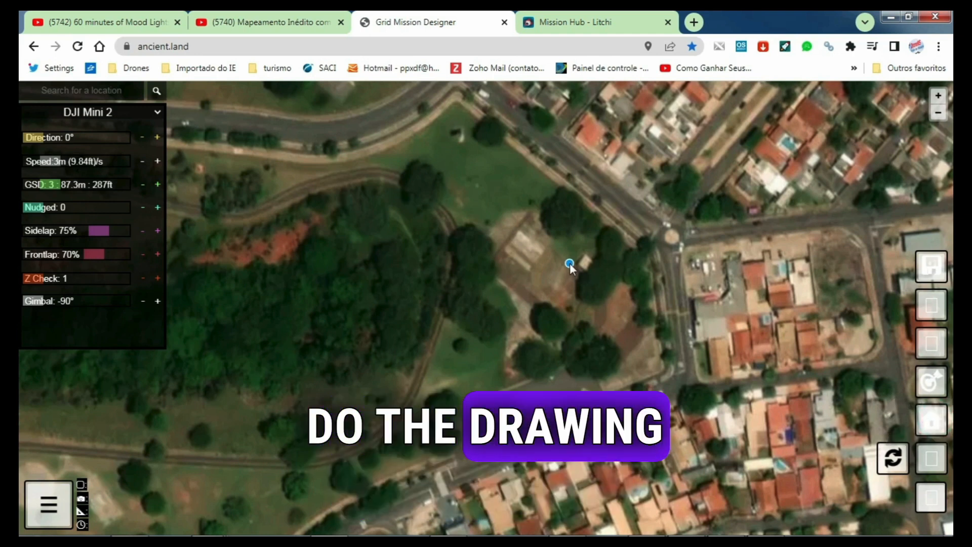
{"action": "left_click", "coordinate": [570, 263]}
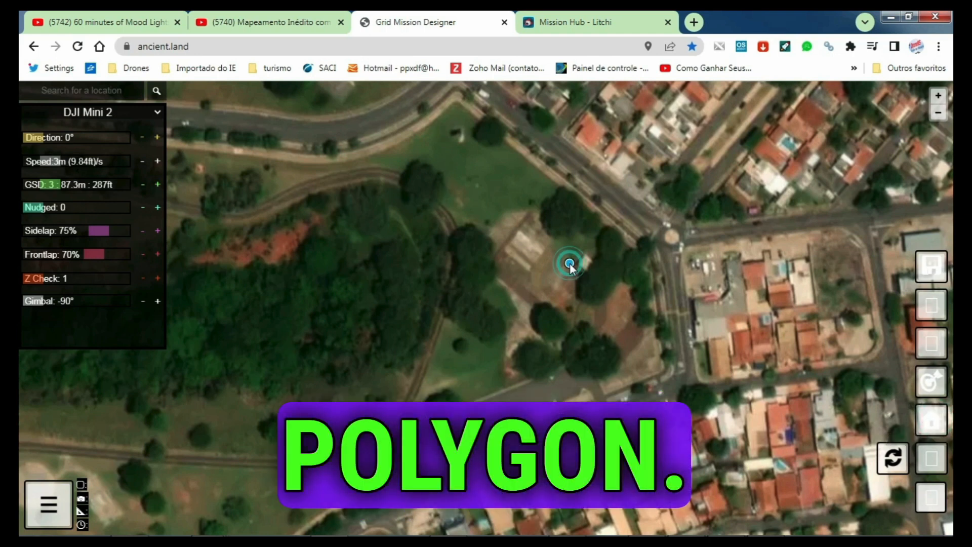
Draw a closed four-corner polygon over the wooded park area west of the home point, about 2.6 ha
{"action": "left_click", "coordinate": [935, 387]}
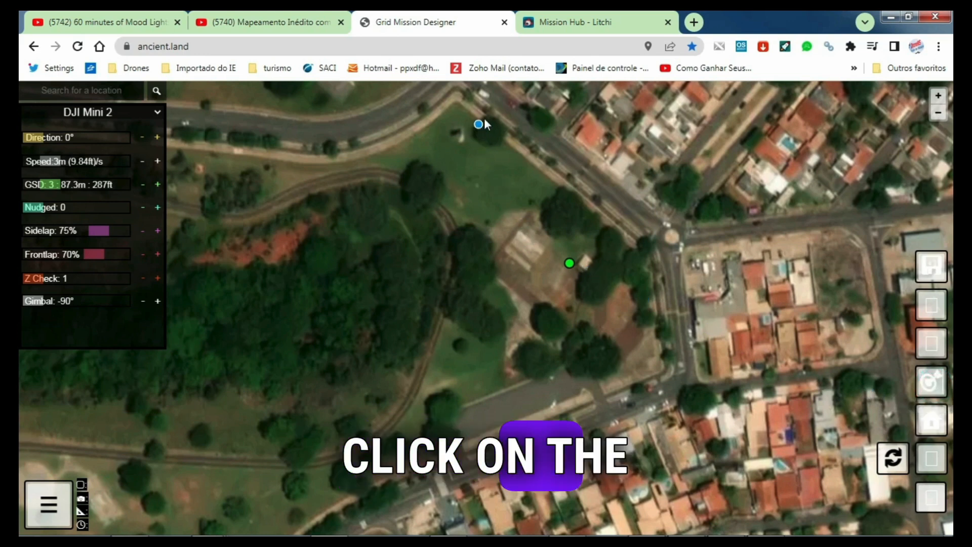
{"action": "left_click_drag", "start_coordinate": [490, 113], "coordinate": [502, 409]}
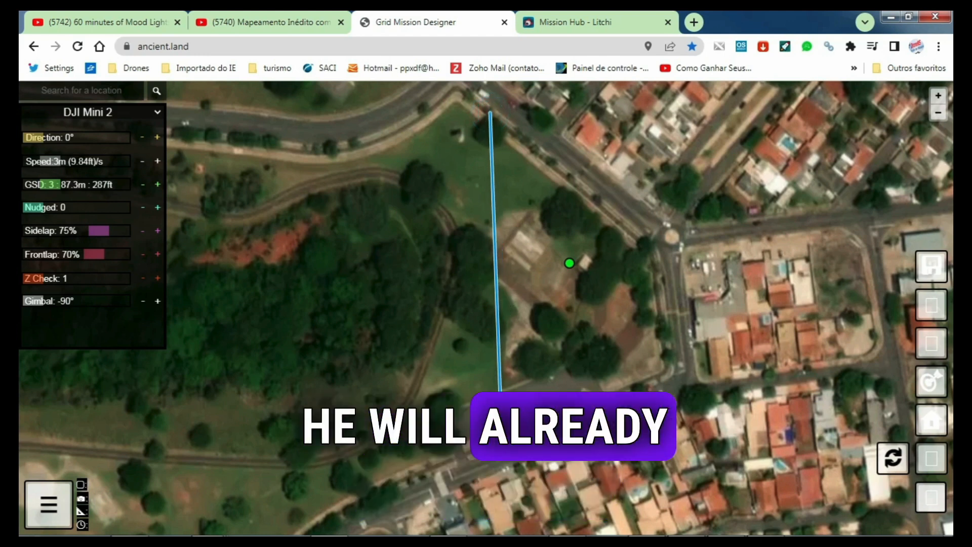
{"action": "left_click", "coordinate": [502, 419]}
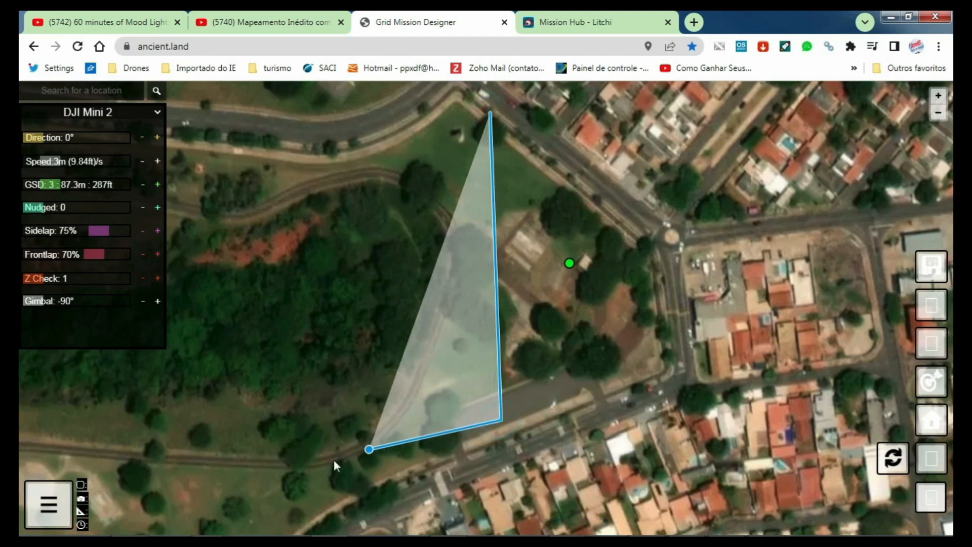
{"action": "left_click", "coordinate": [199, 441]}
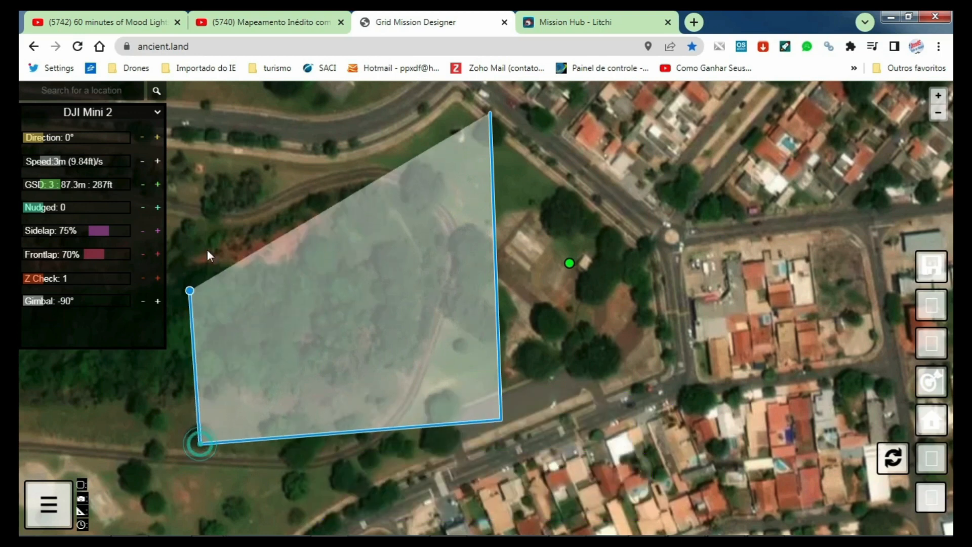
{"action": "left_click", "coordinate": [194, 117]}
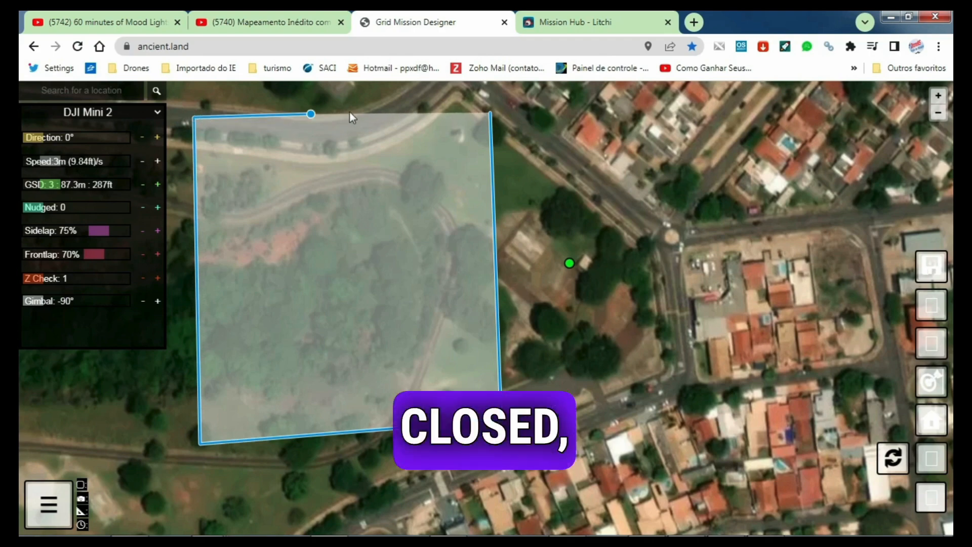
{"action": "left_click", "coordinate": [490, 113]}
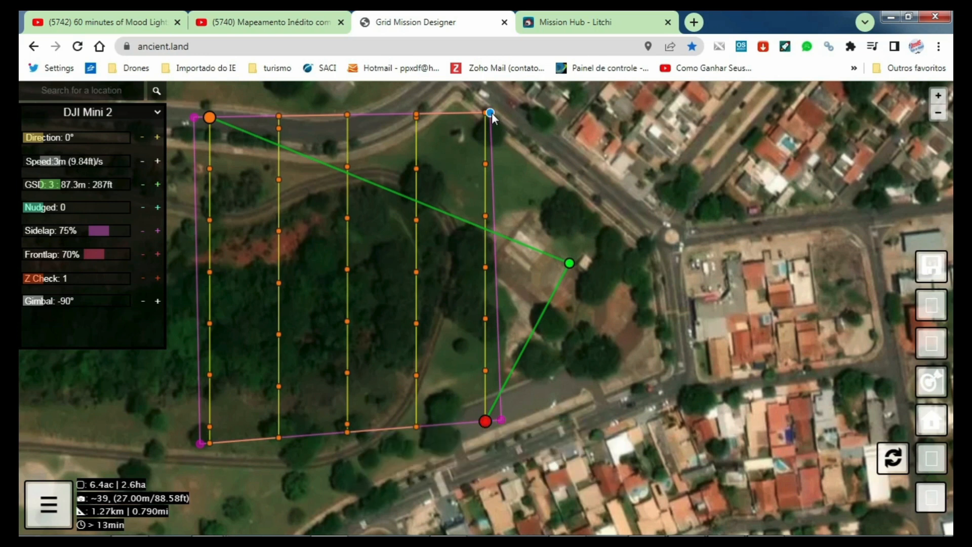
Move the polygon's northeast and southeast corners farther east to enlarge the mapping area to about 3.0 ha
{"action": "left_click_drag", "start_coordinate": [491, 113], "coordinate": [527, 115]}
{"action": "left_click_drag", "start_coordinate": [529, 112], "coordinate": [528, 110]}
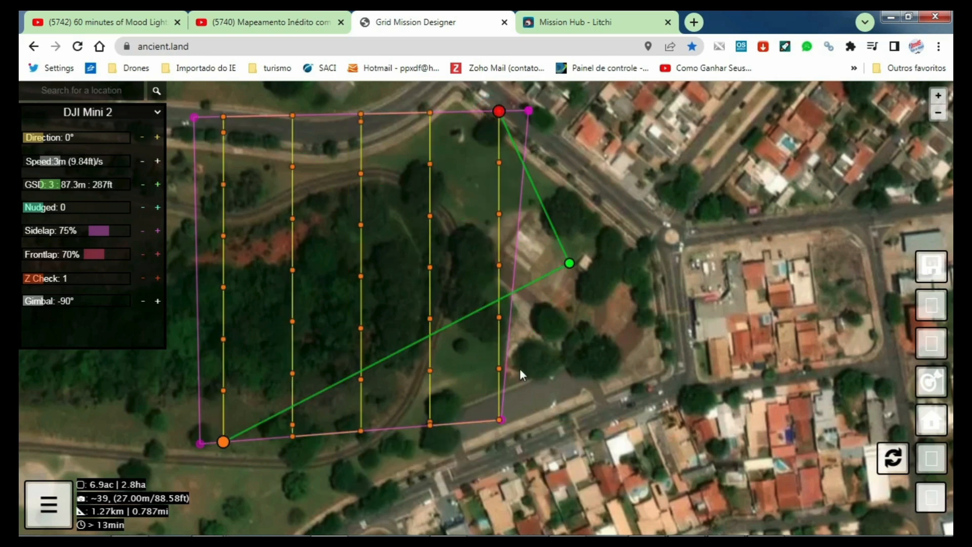
{"action": "left_click_drag", "start_coordinate": [501, 421], "coordinate": [546, 430]}
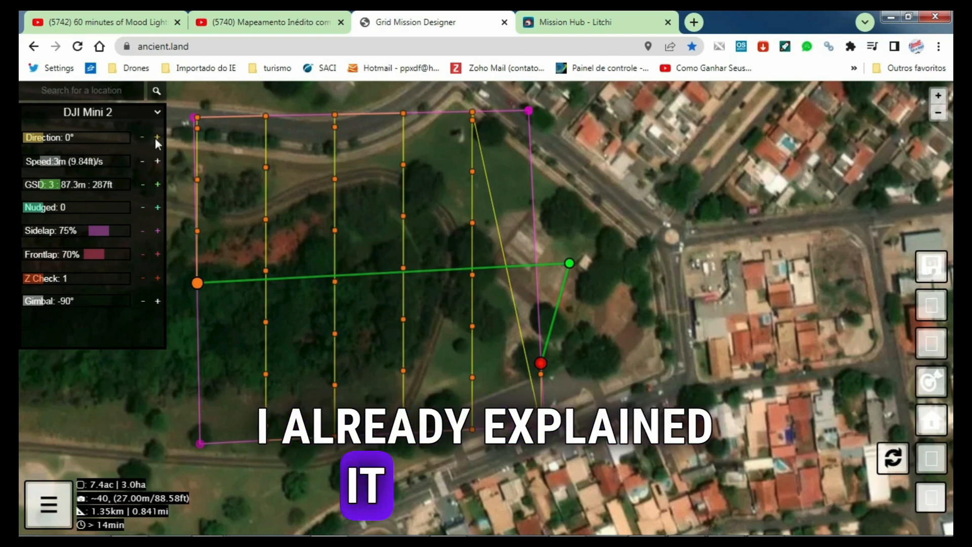
Extend the polygon's eastern side farther east and set the flight direction to 271°, trying 100° and 185° on the way
{"action": "left_click_drag", "start_coordinate": [43, 135], "coordinate": [57, 156]}
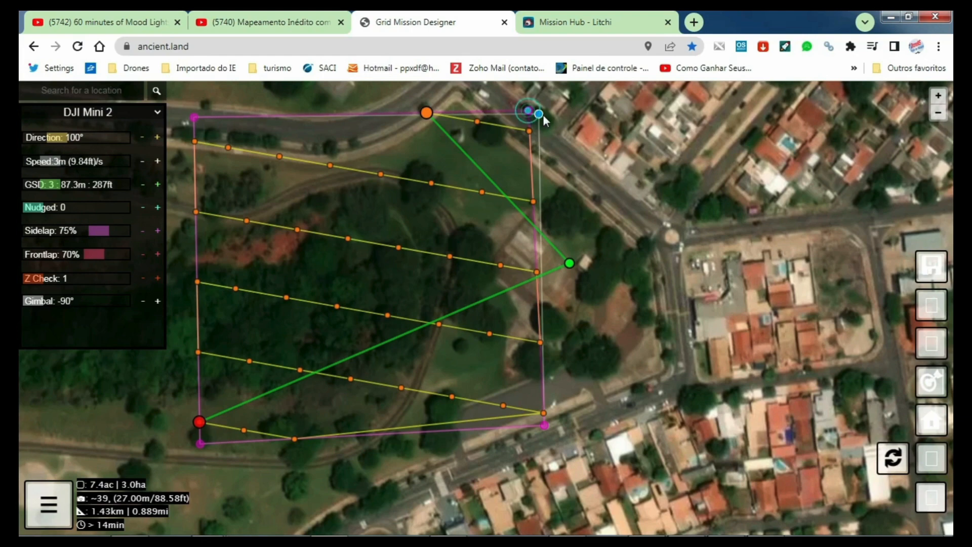
{"action": "left_click_drag", "start_coordinate": [563, 113], "coordinate": [562, 111]}
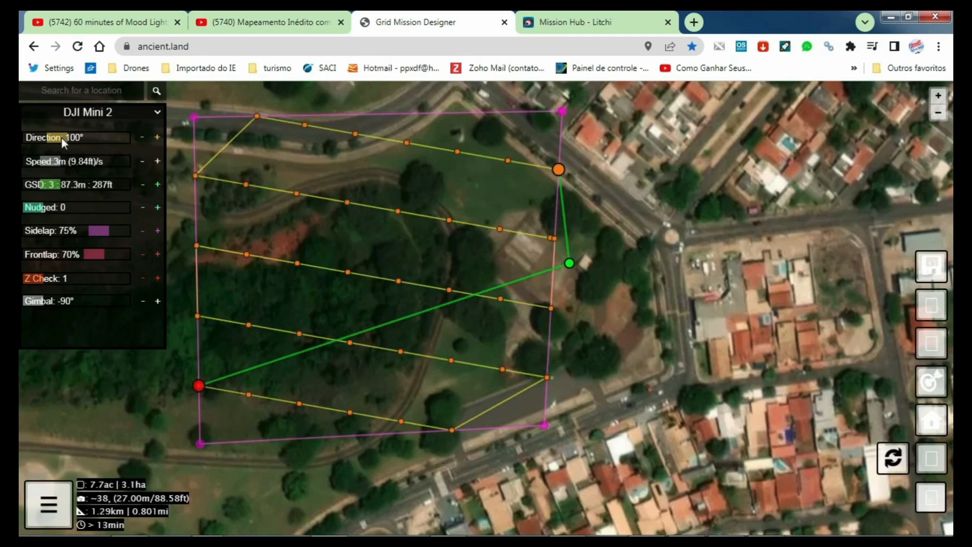
{"action": "left_click_drag", "start_coordinate": [61, 138], "coordinate": [79, 148]}
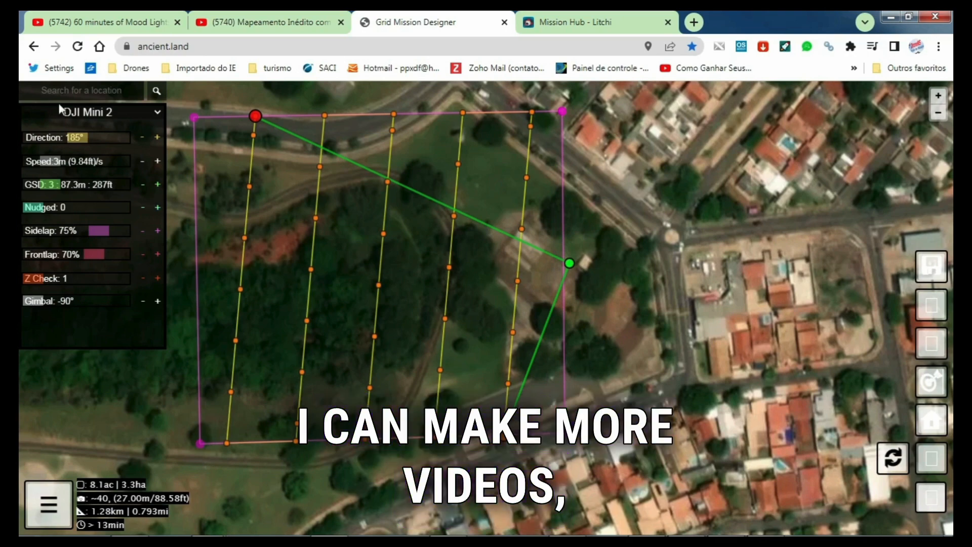
{"action": "left_click_drag", "start_coordinate": [73, 140], "coordinate": [108, 142]}
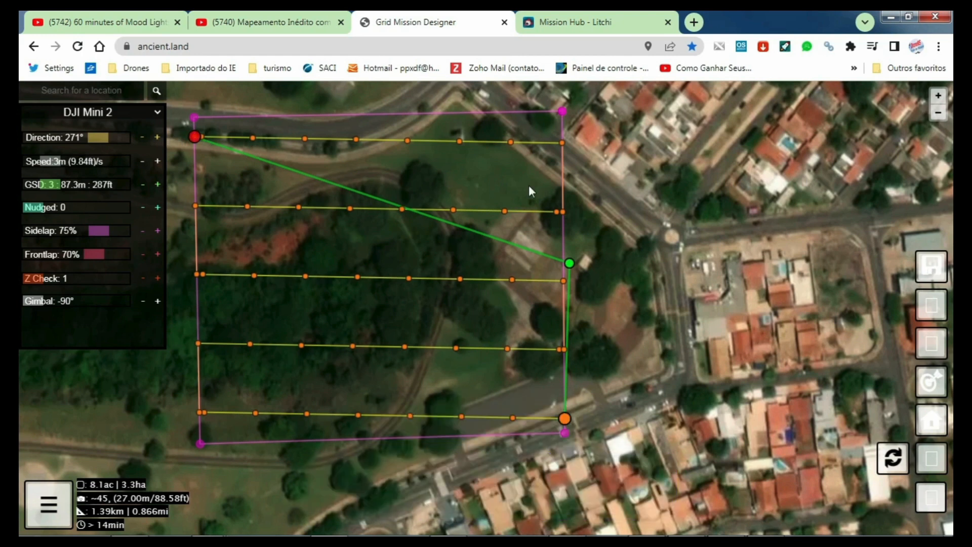
Export the mission as a CSV named "terceira forma ANCIENT.LAND." into the folder "3 formas mapeamento LITCHI"
{"action": "left_click", "coordinate": [931, 265]}
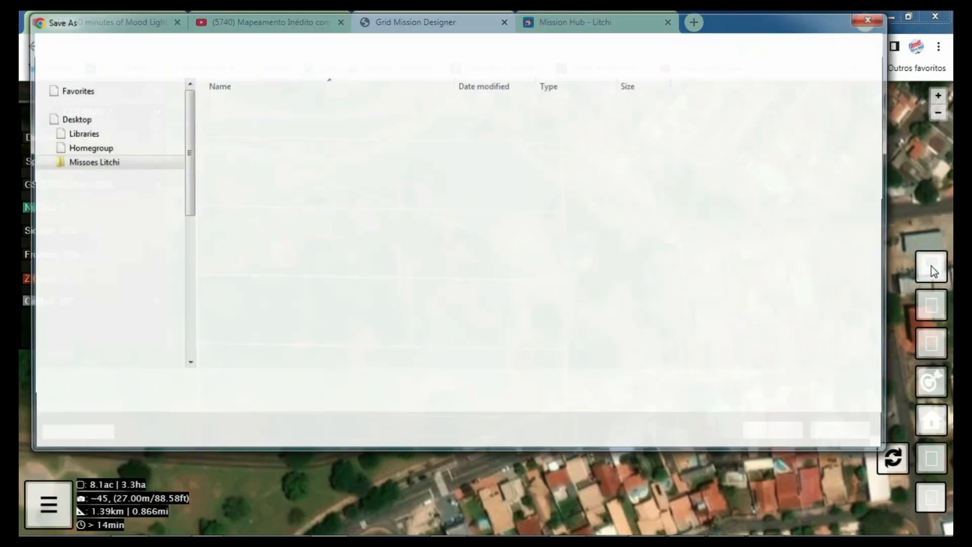
{"action": "left_click", "coordinate": [122, 385]}
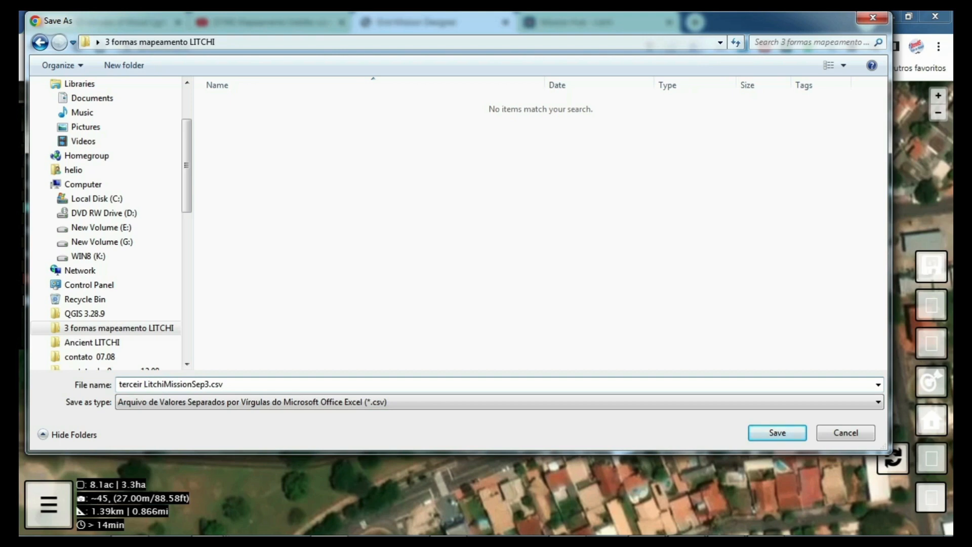
{"action": "type", "text": "terceira forma"}
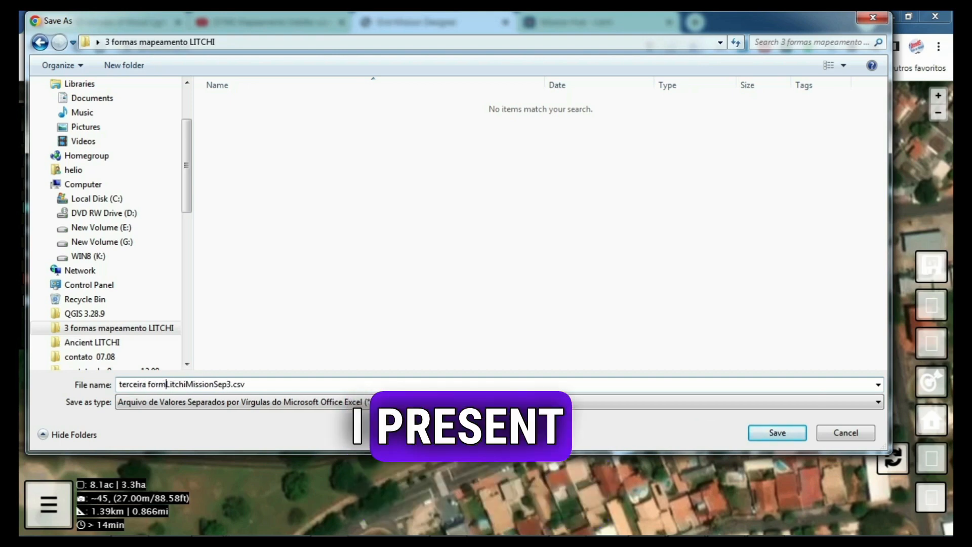
{"action": "type", "text": " ANCIENT"}
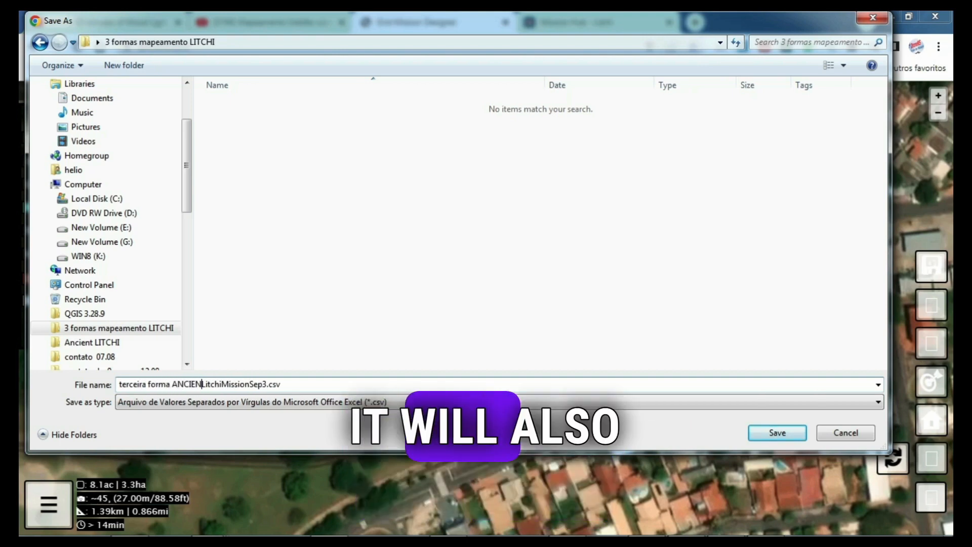
{"action": "type", "text": ".LAND."}
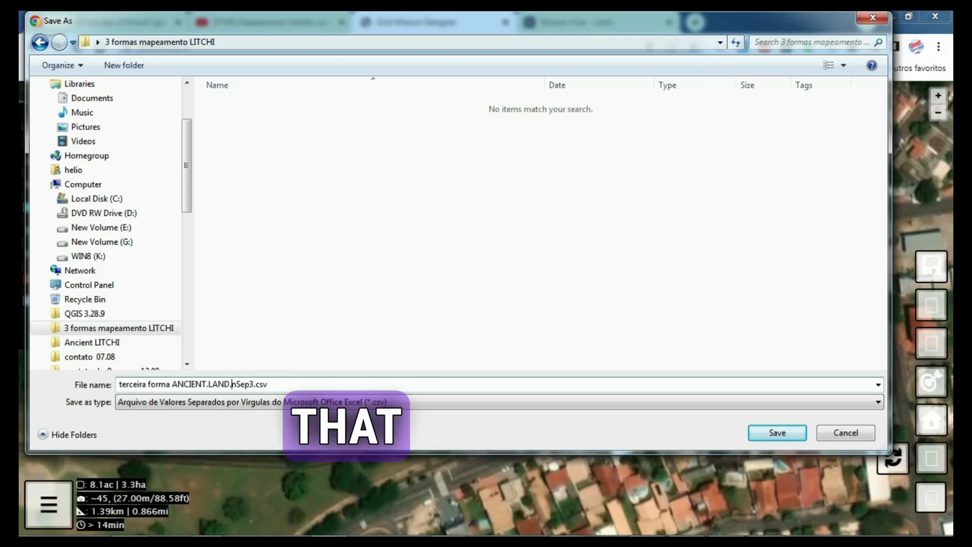
{"action": "key", "text": "Delete"}
{"action": "key", "text": "Delete"}
{"action": "key", "text": "Delete"}
{"action": "key", "text": "Delete"}
{"action": "key", "text": "Delete"}
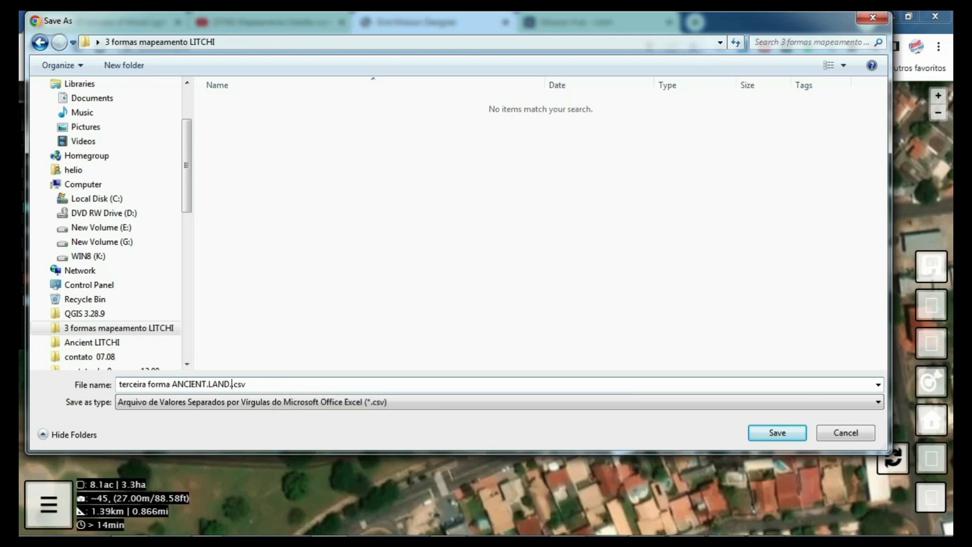
{"action": "left_click", "coordinate": [777, 433]}
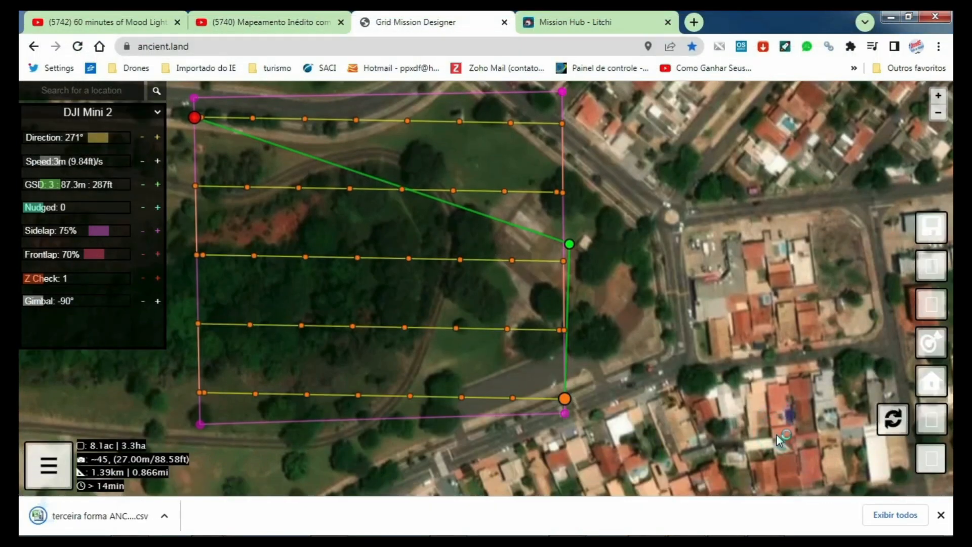
Go to the flylitchi.com website and open its Mission Hub
{"action": "left_click", "coordinate": [579, 18]}
{"action": "left_click", "coordinate": [233, 48]}
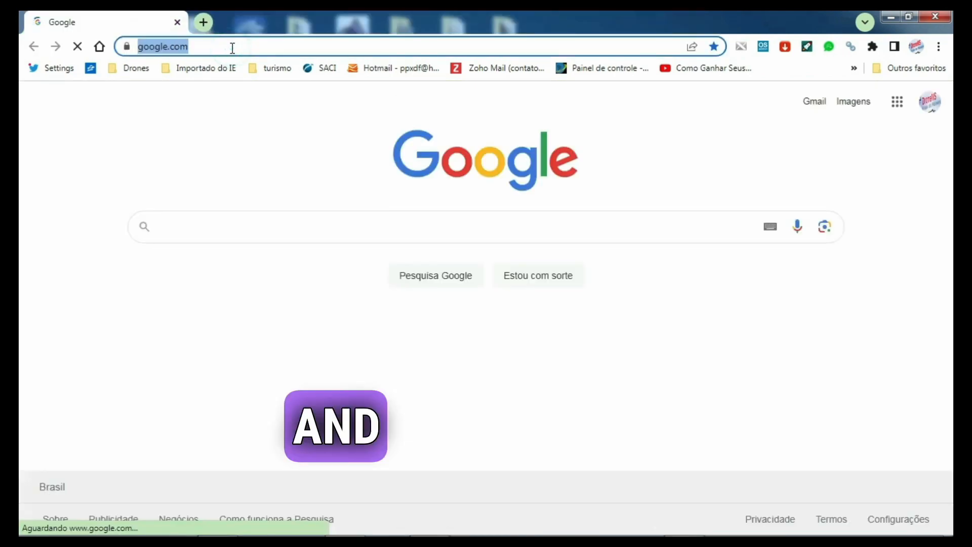
{"action": "type", "text": "FL"}
{"action": "key", "text": "Return"}
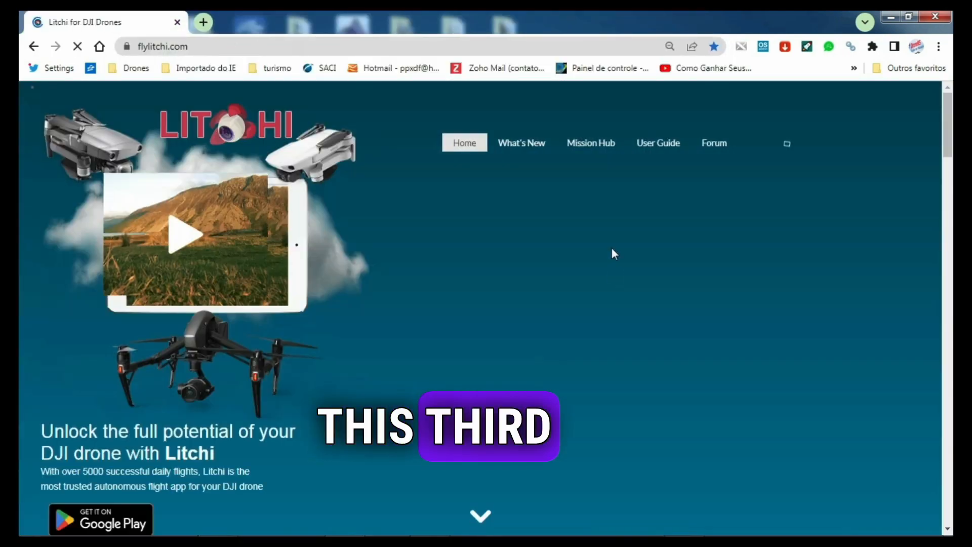
{"action": "left_click", "coordinate": [587, 143]}
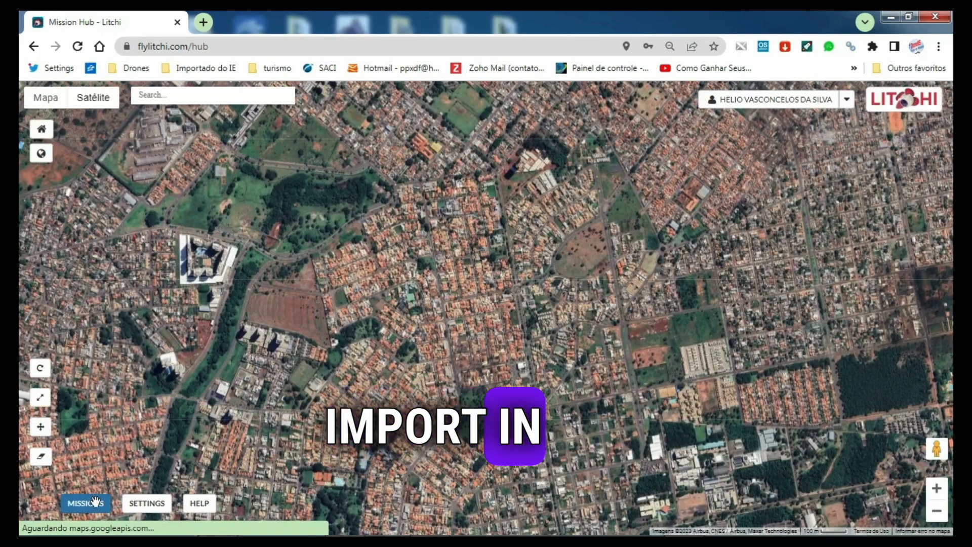
Import the file "terceira forma ANCIENT.LAND.csv" from the "3 formas mapeamento LITCHI" folder into a new mission
{"action": "left_click", "coordinate": [86, 503]}
{"action": "left_click", "coordinate": [85, 428]}
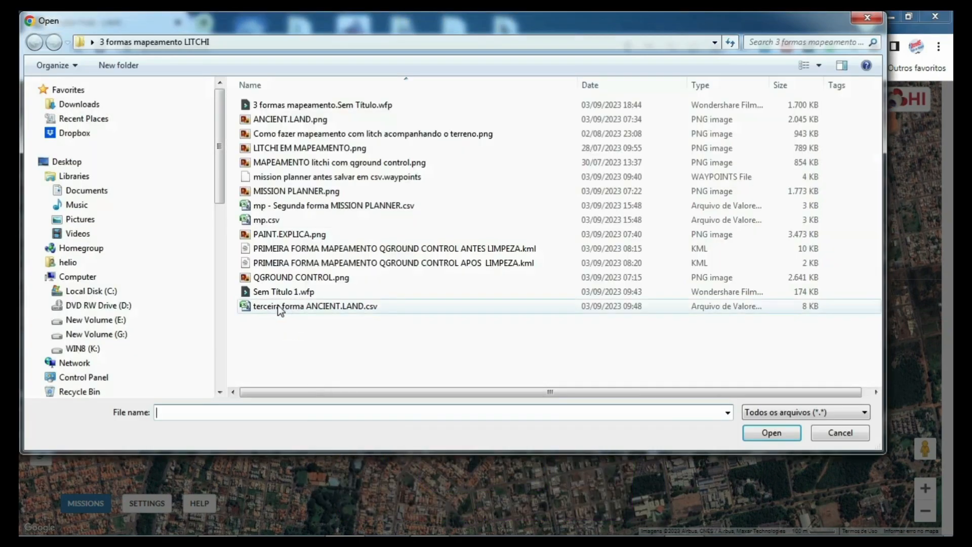
{"action": "double_click", "coordinate": [281, 307]}
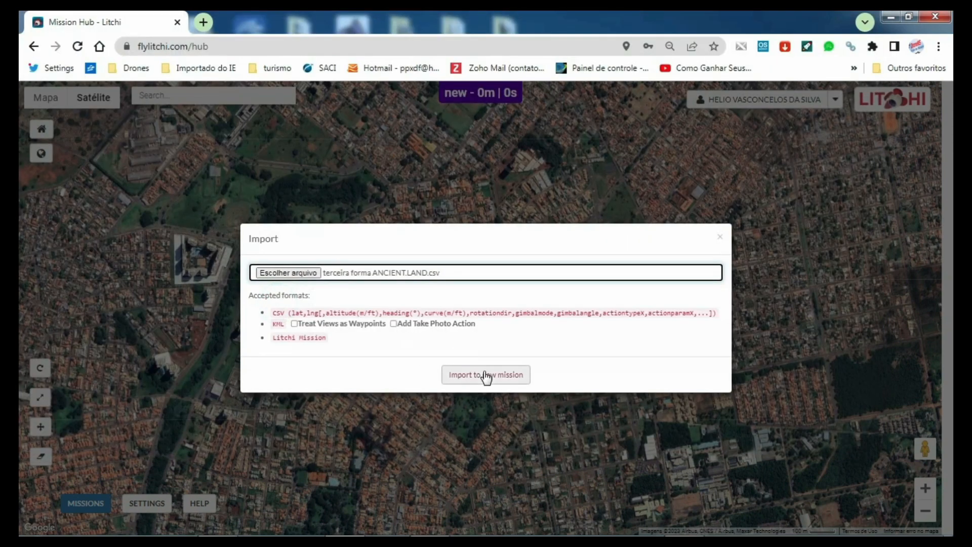
{"action": "left_click", "coordinate": [485, 375]}
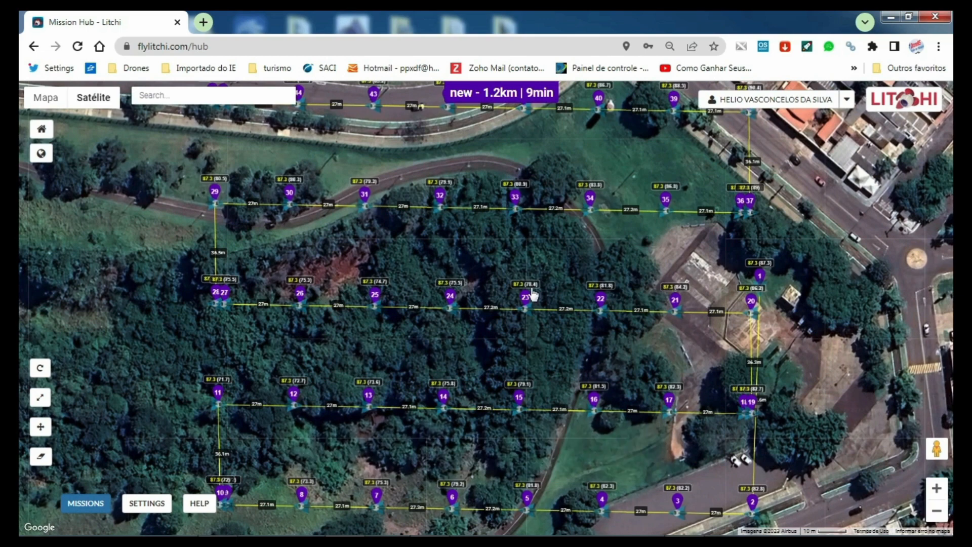
Set the altitude of waypoint 1, near the paved area east of the woods, to 50 m
{"action": "scroll", "coordinate": [733, 288], "scroll_direction": "up", "scroll_amount": 2}
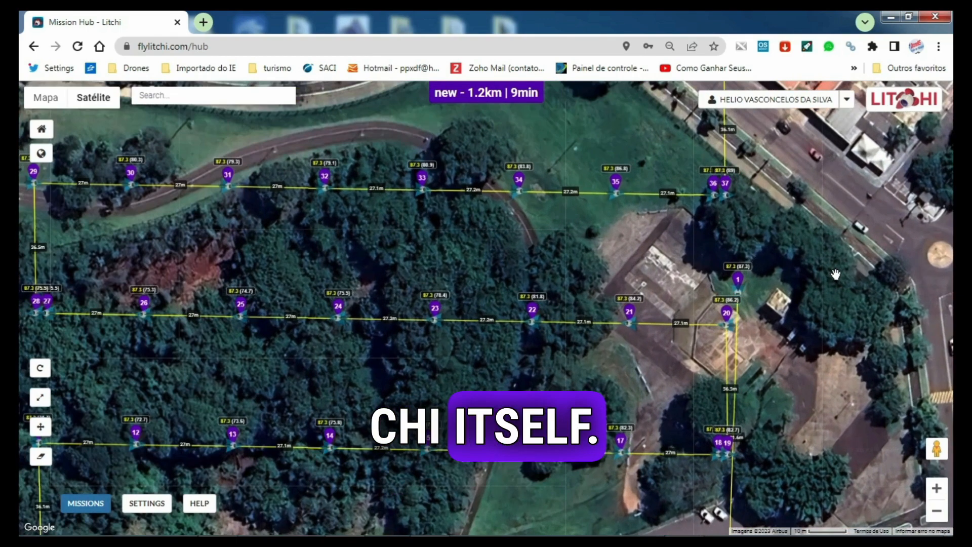
{"action": "left_click_drag", "start_coordinate": [734, 288], "coordinate": [611, 282]}
{"action": "scroll", "coordinate": [611, 282], "scroll_direction": "up", "scroll_amount": 1}
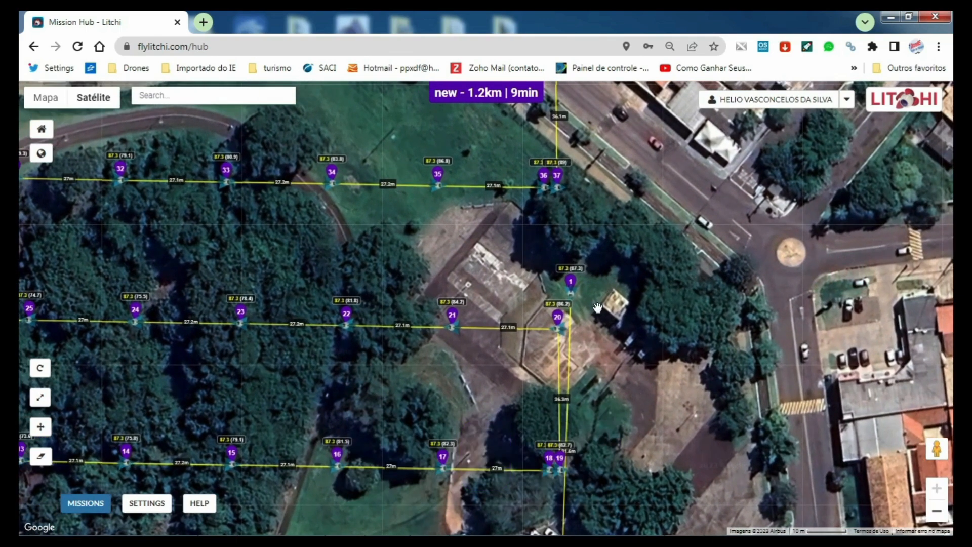
{"action": "left_click", "coordinate": [571, 282]}
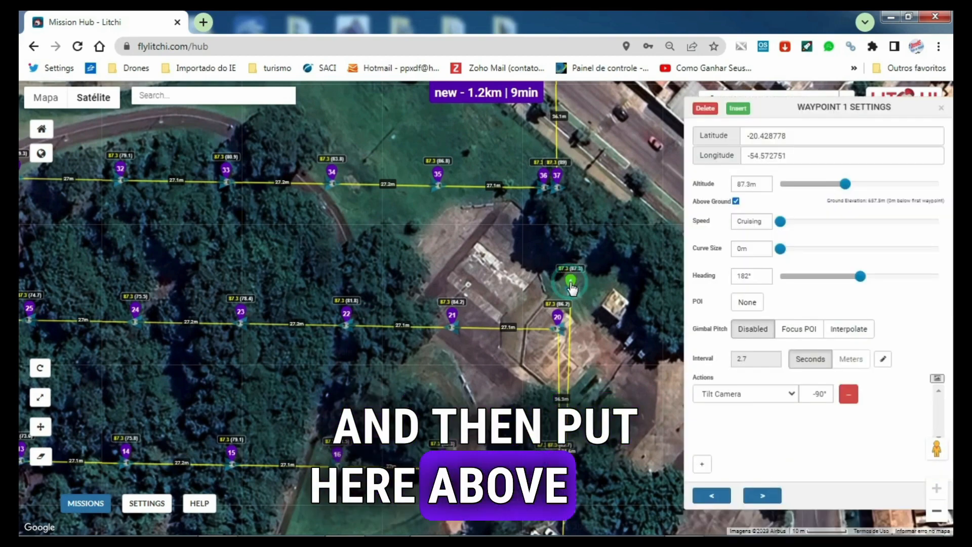
{"action": "double_click", "coordinate": [759, 185]}
{"action": "type", "text": "5"}
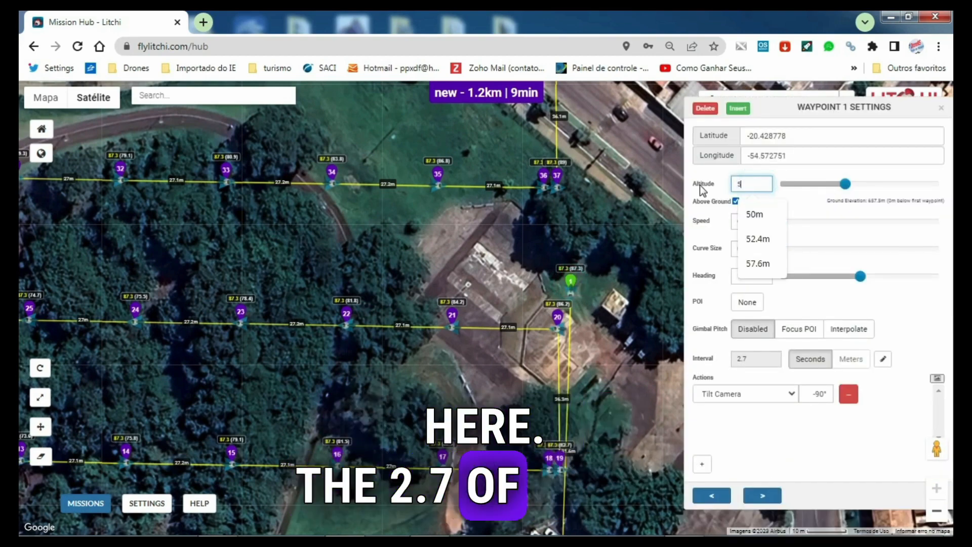
{"action": "type", "text": "0m"}
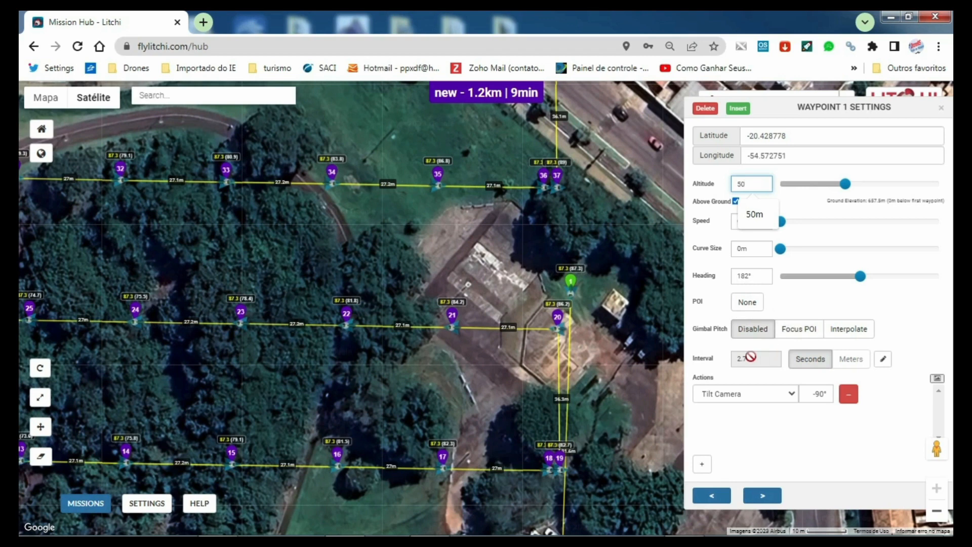
{"action": "left_click", "coordinate": [765, 445]}
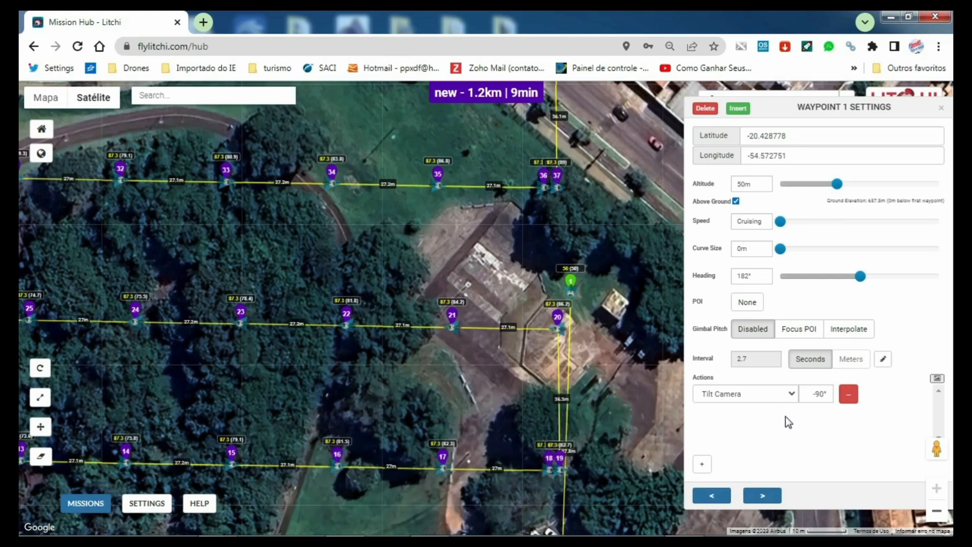
Set the altitude of waypoint 2, beside the parking area, to 50 m
{"action": "left_click_drag", "start_coordinate": [616, 393], "coordinate": [597, 237]}
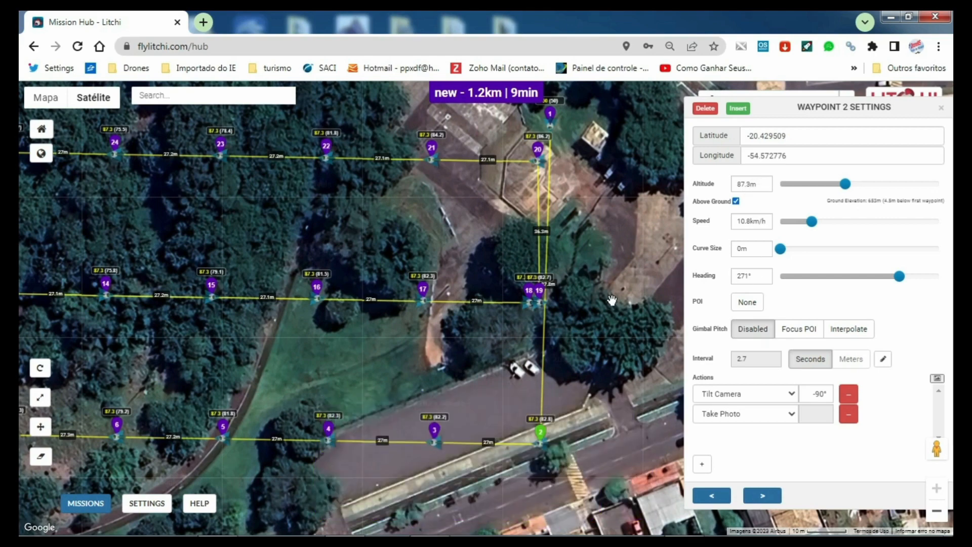
{"action": "left_click_drag", "start_coordinate": [758, 185], "coordinate": [726, 185]}
{"action": "type", "text": "50"}
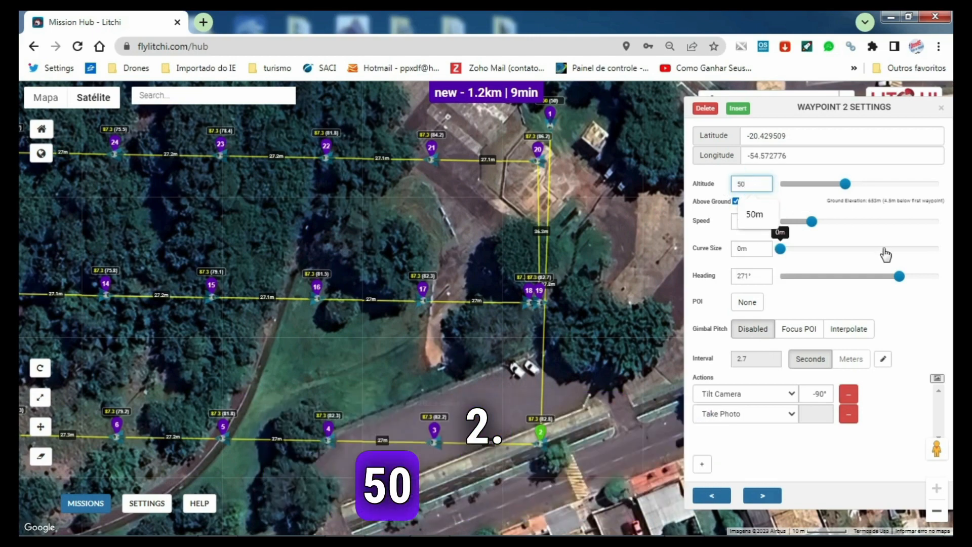
{"action": "left_click", "coordinate": [833, 458]}
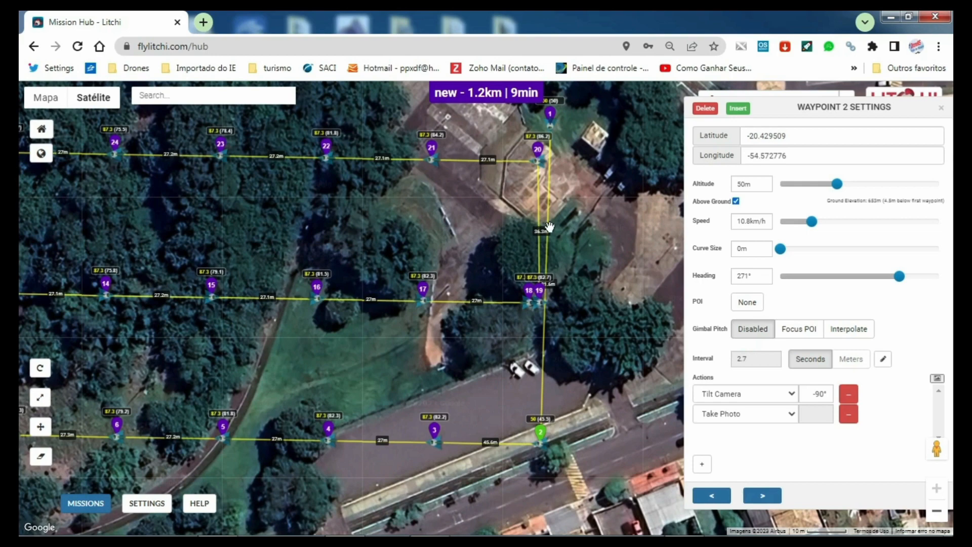
Batch-edit all waypoints of the mission, applying the 50 m above-ground altitude to every one
{"action": "left_click", "coordinate": [549, 115], "text": "ctrl"}
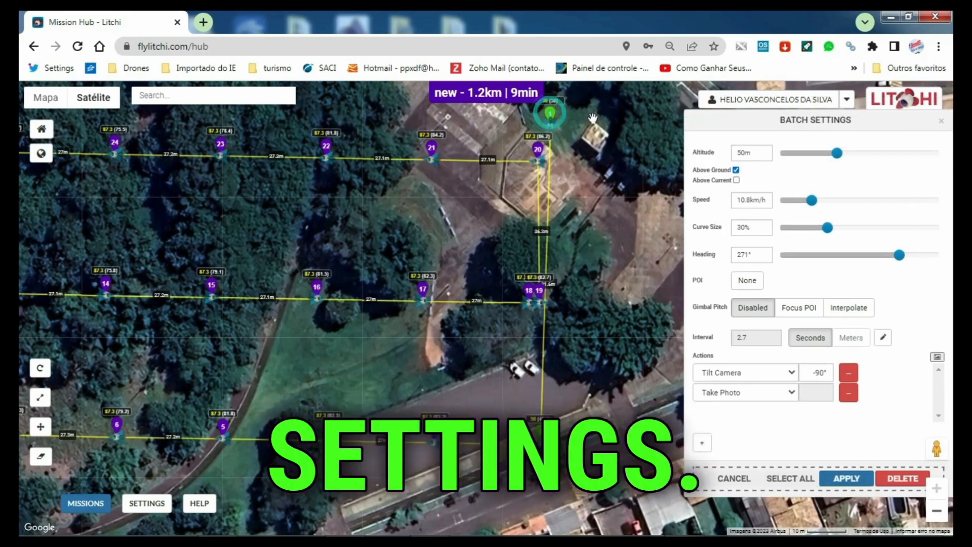
{"action": "left_click_drag", "start_coordinate": [783, 117], "coordinate": [882, 112]}
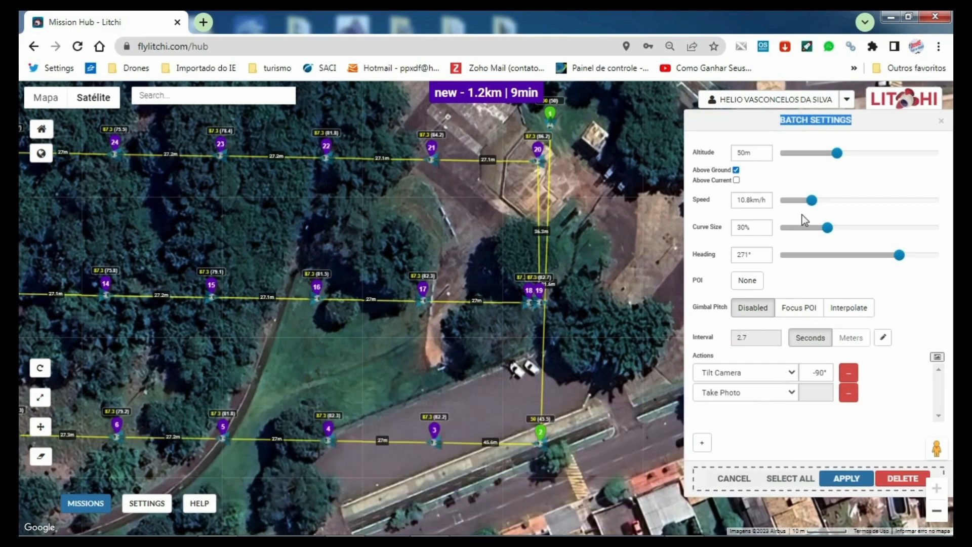
{"action": "left_click", "coordinate": [796, 480]}
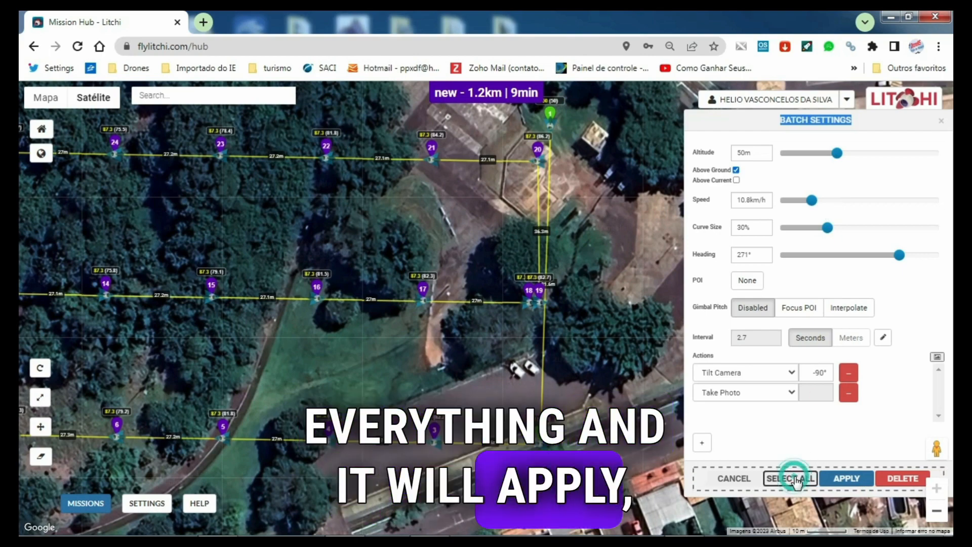
{"action": "left_click", "coordinate": [846, 478]}
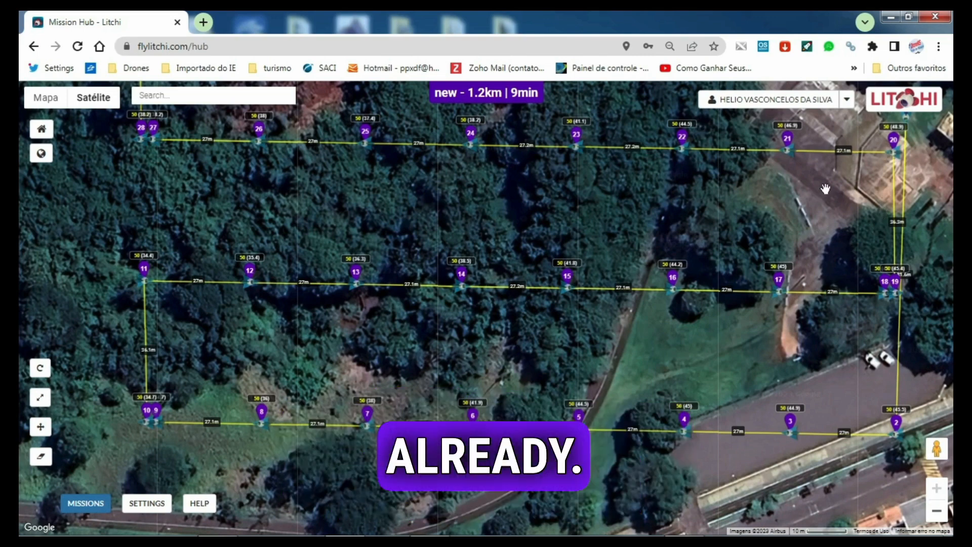
Check the altitude, heading and camera actions of several waypoints, including 1, 8, 23 and 26
{"action": "left_click_drag", "start_coordinate": [835, 192], "coordinate": [723, 219]}
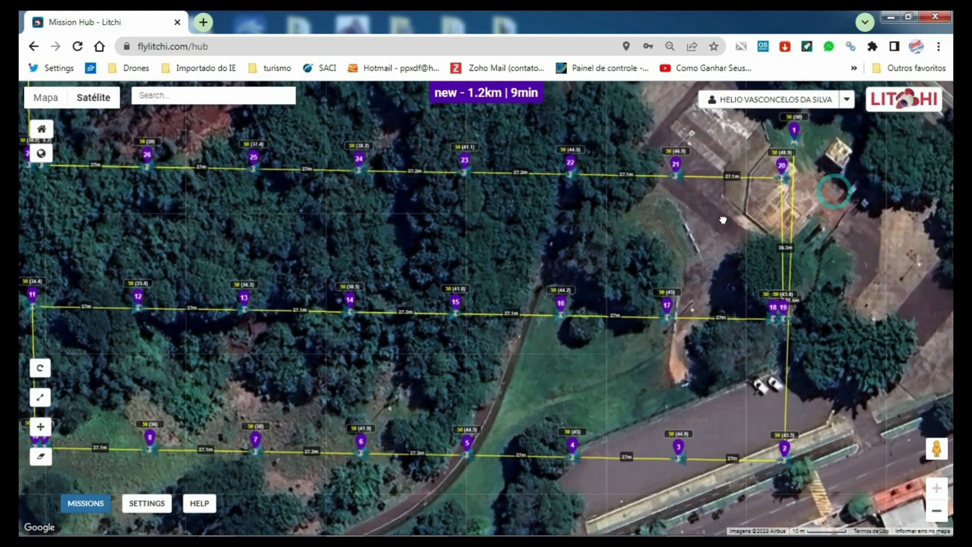
{"action": "left_click", "coordinate": [795, 130]}
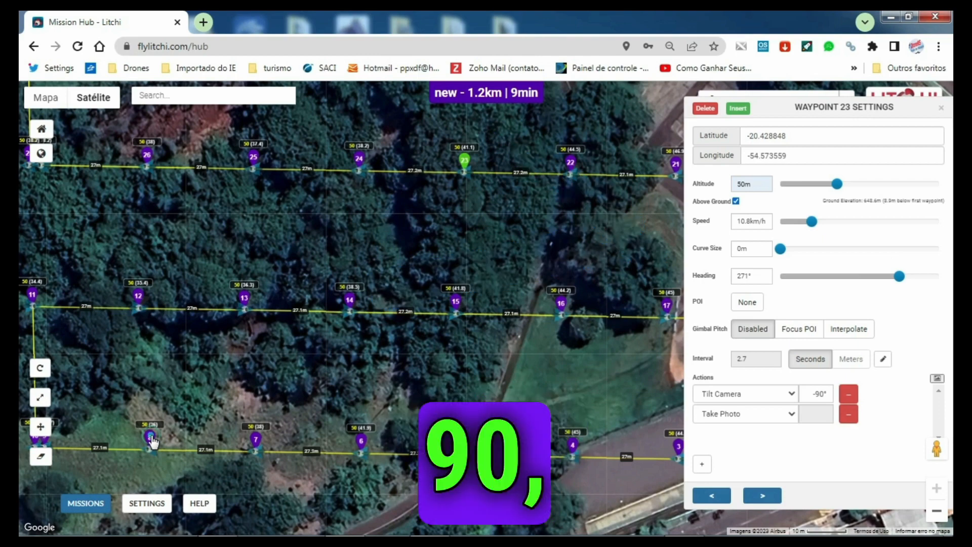
{"action": "left_click", "coordinate": [150, 439]}
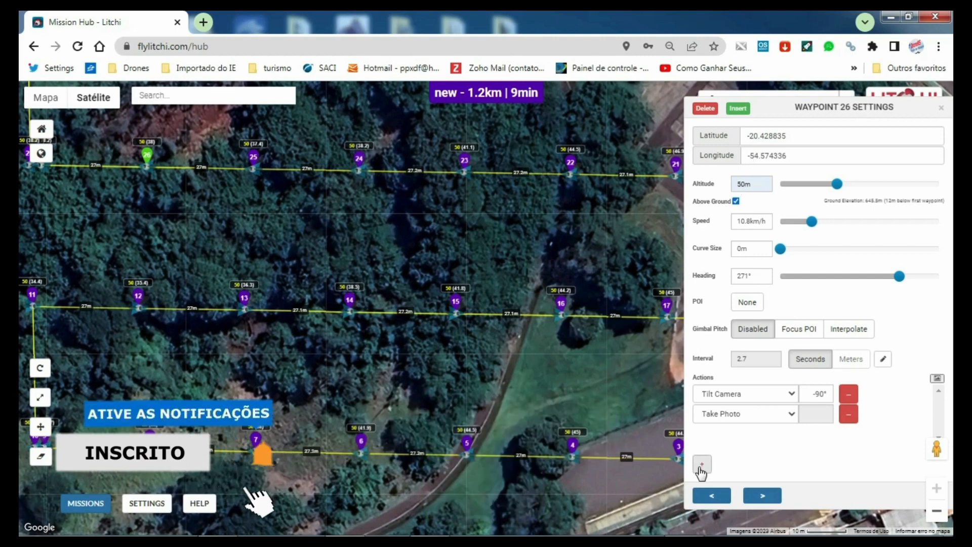
{"action": "left_click", "coordinate": [941, 109]}
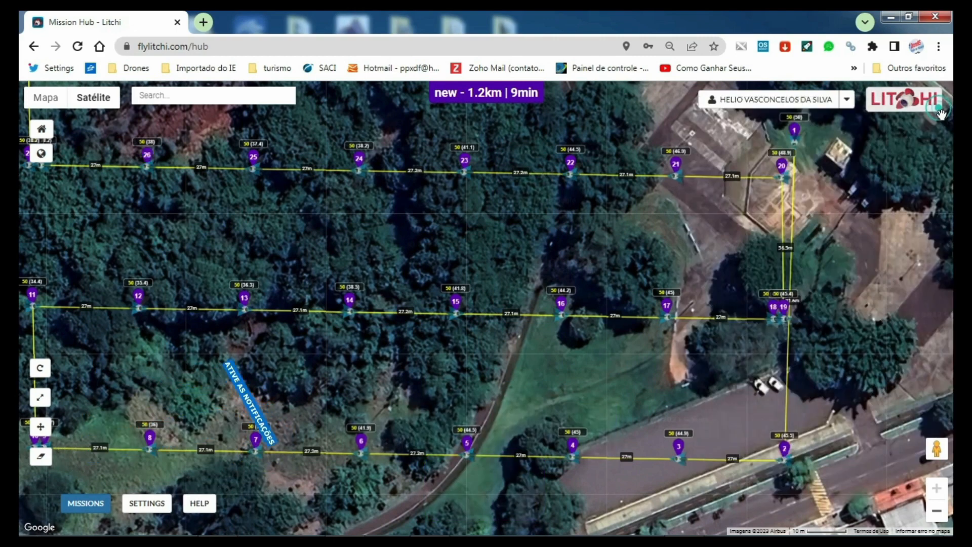
Save the mission under the name "Terceira Forma de Mapeamento Ancient.land"
{"action": "left_click", "coordinate": [105, 495]}
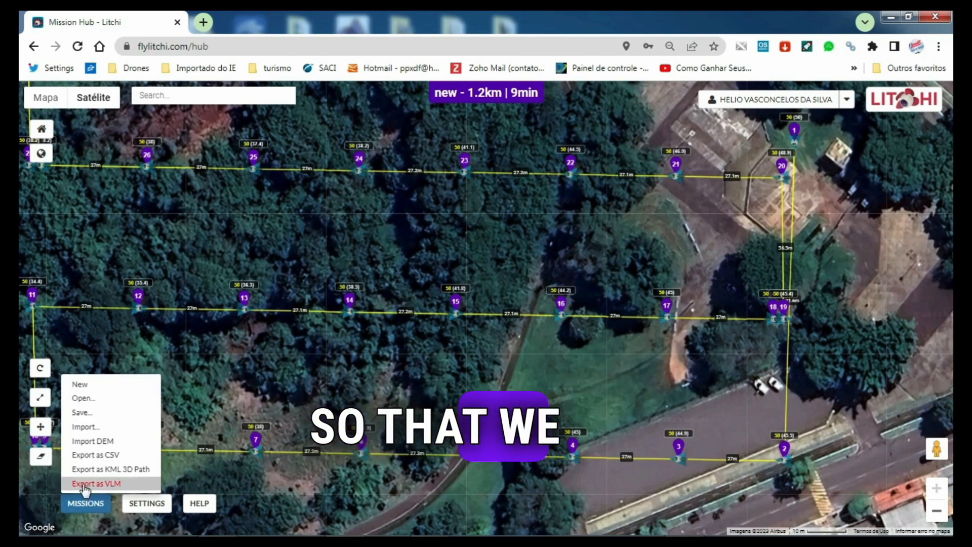
{"action": "left_click", "coordinate": [78, 411]}
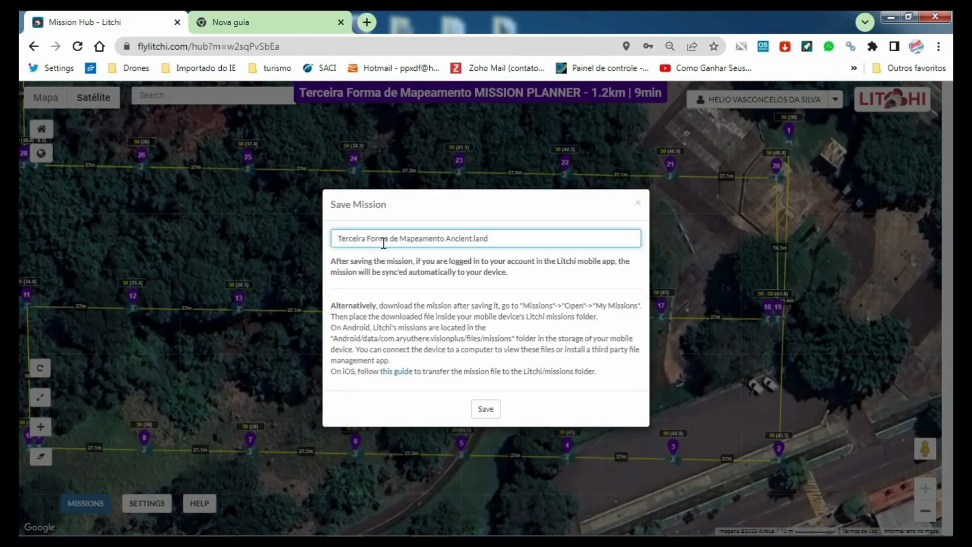
{"action": "left_click_drag", "start_coordinate": [447, 238], "coordinate": [503, 238]}
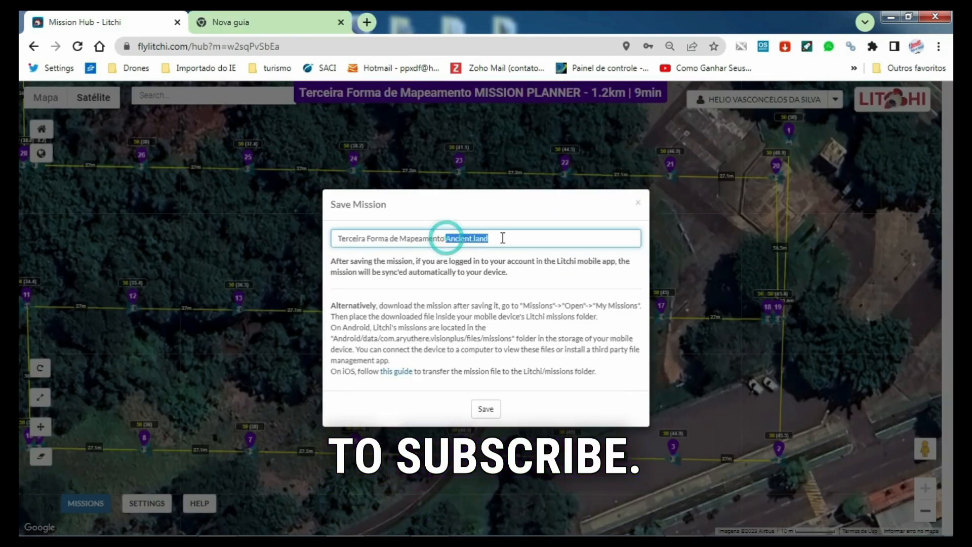
{"action": "left_click", "coordinate": [488, 415]}
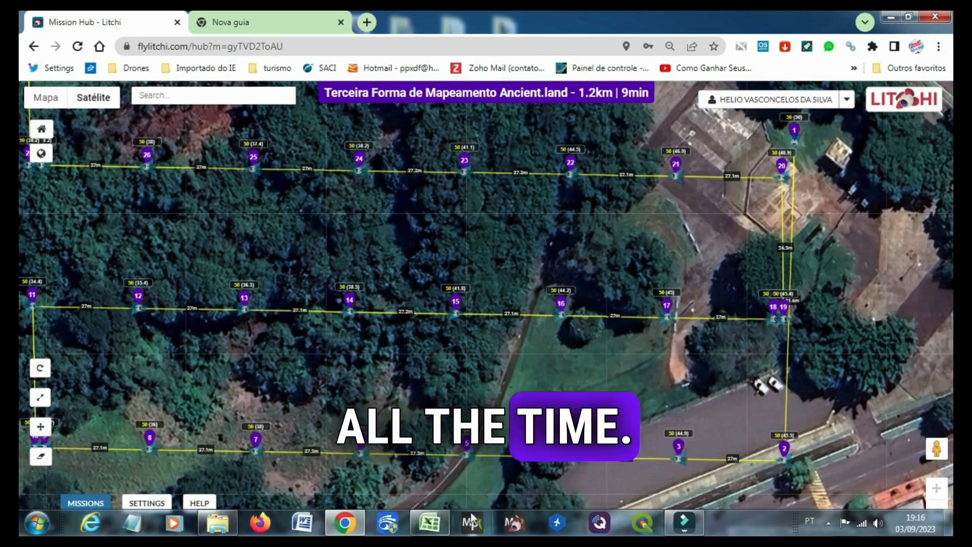
Review the three mapping missions among the saved missions and open "03.09.2023.PRIMEIRA FORMA QGROUND CONTROL"
{"action": "left_click", "coordinate": [86, 503]}
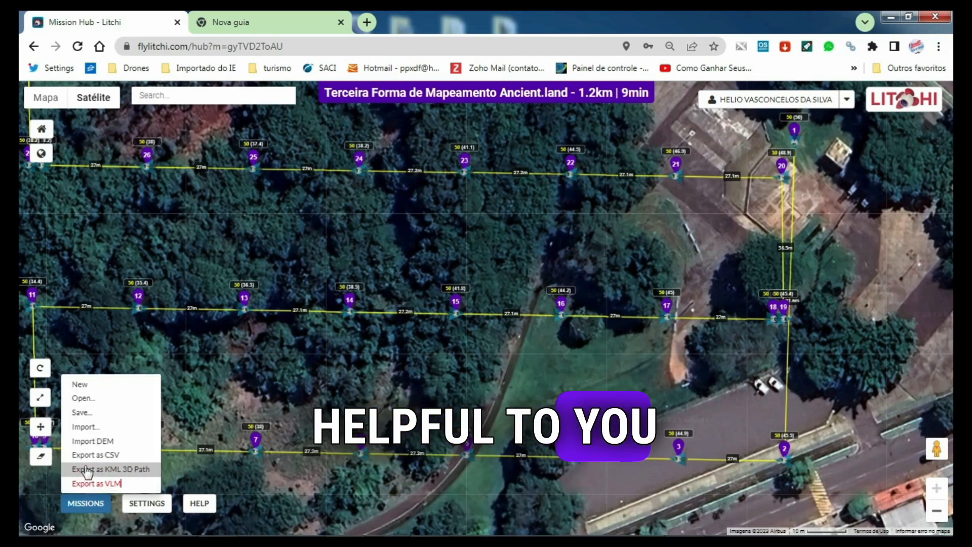
{"action": "left_click", "coordinate": [81, 398]}
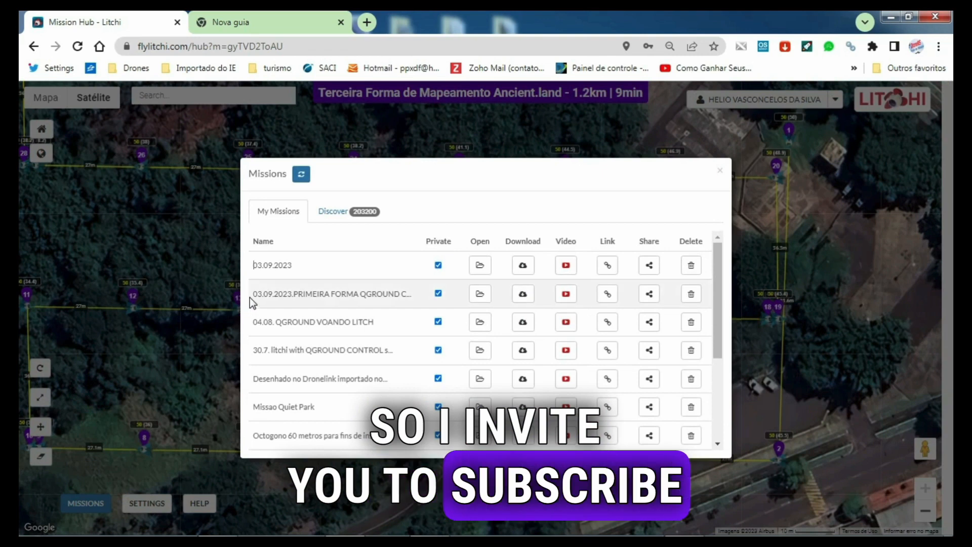
{"action": "left_click_drag", "start_coordinate": [255, 294], "coordinate": [402, 297]}
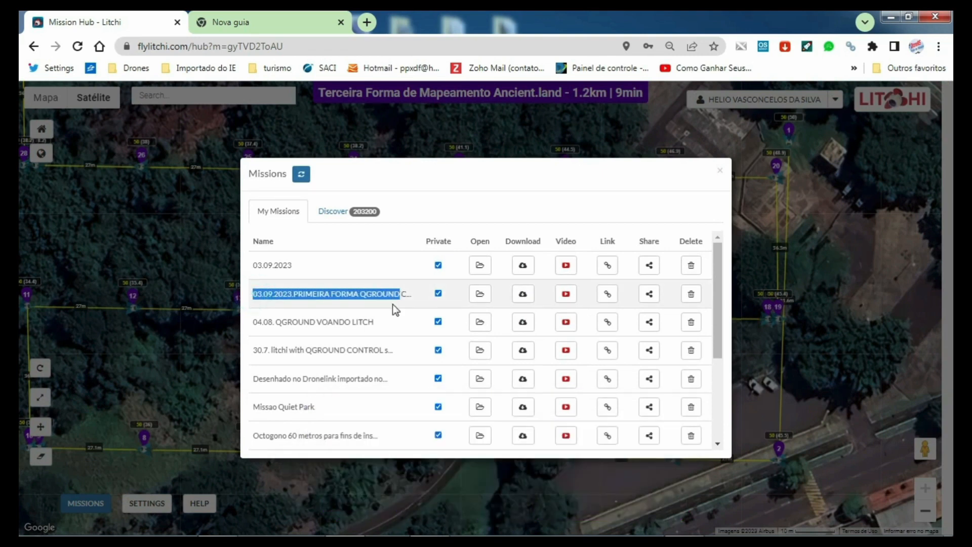
{"action": "scroll", "coordinate": [363, 350], "scroll_direction": "down", "scroll_amount": 1}
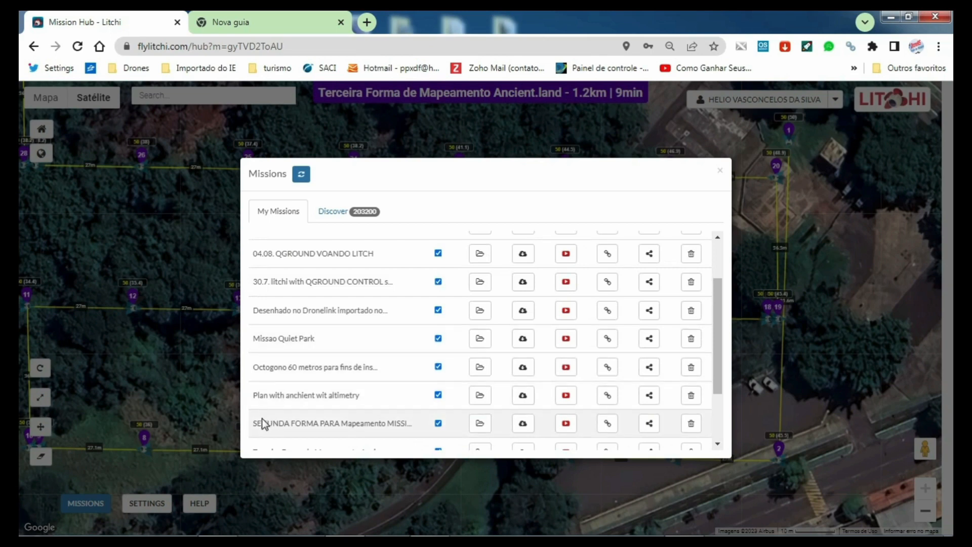
{"action": "left_click_drag", "start_coordinate": [254, 420], "coordinate": [397, 423]}
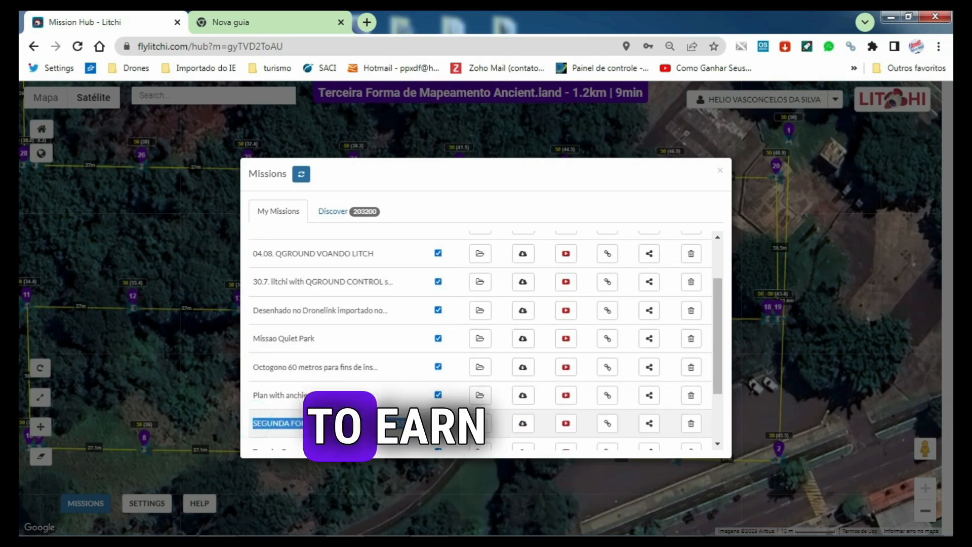
{"action": "scroll", "coordinate": [398, 419], "scroll_direction": "down", "scroll_amount": 1}
{"action": "scroll", "coordinate": [398, 420], "scroll_direction": "down", "scroll_amount": 1}
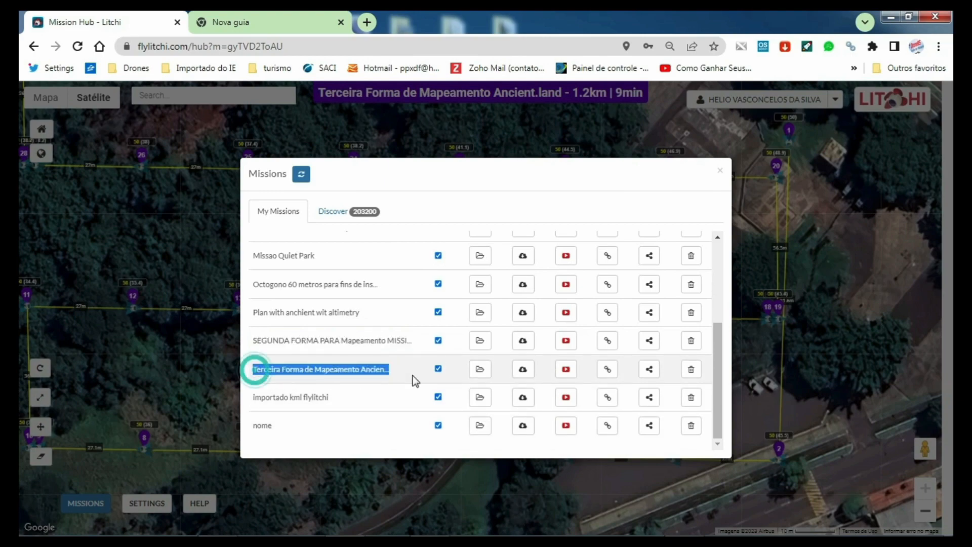
{"action": "scroll", "coordinate": [359, 369], "scroll_direction": "up", "scroll_amount": 2}
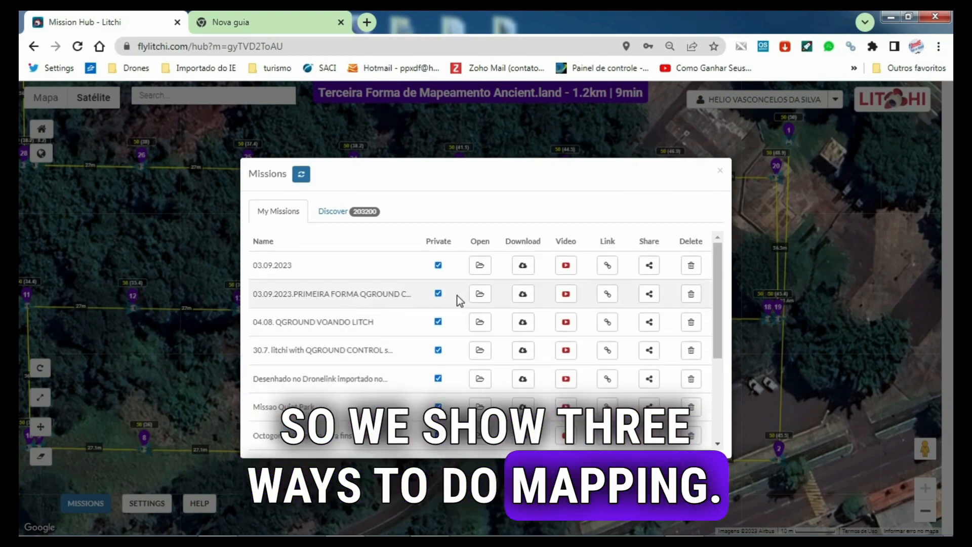
{"action": "left_click", "coordinate": [484, 298]}
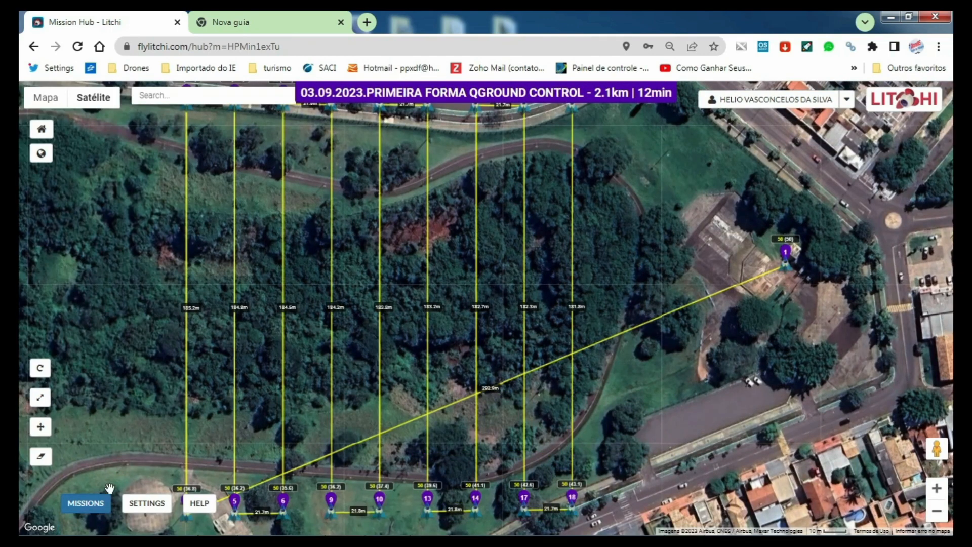
Open the saved mission "SEGUNDA FORMA PARA Mapeamento MISSION PLANNER" to view its flight path
{"action": "left_click", "coordinate": [88, 505]}
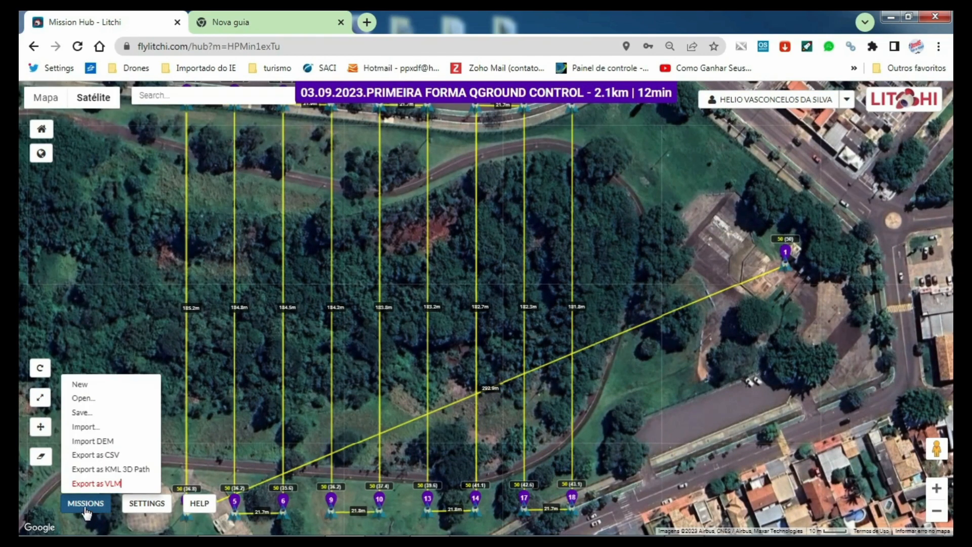
{"action": "left_click", "coordinate": [82, 399]}
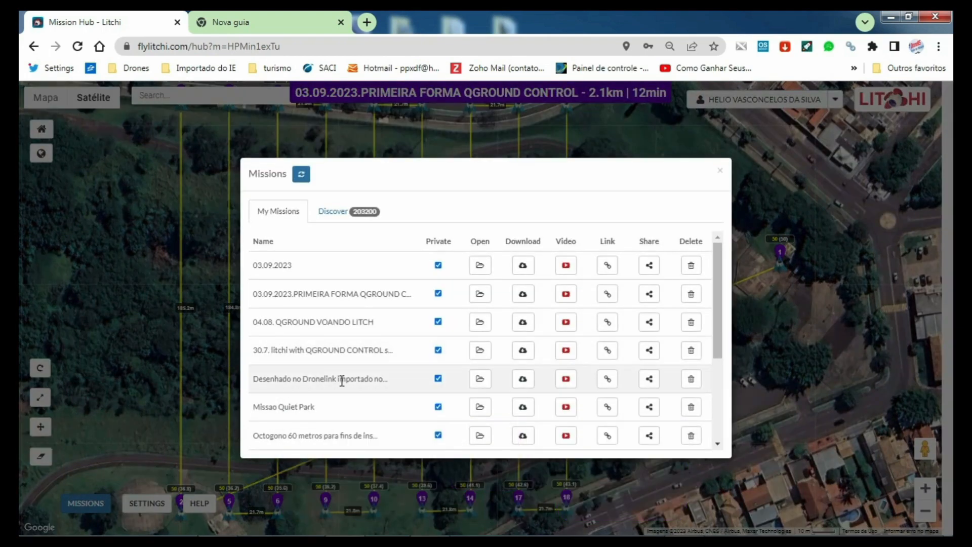
{"action": "scroll", "coordinate": [342, 381], "scroll_direction": "down", "scroll_amount": 1}
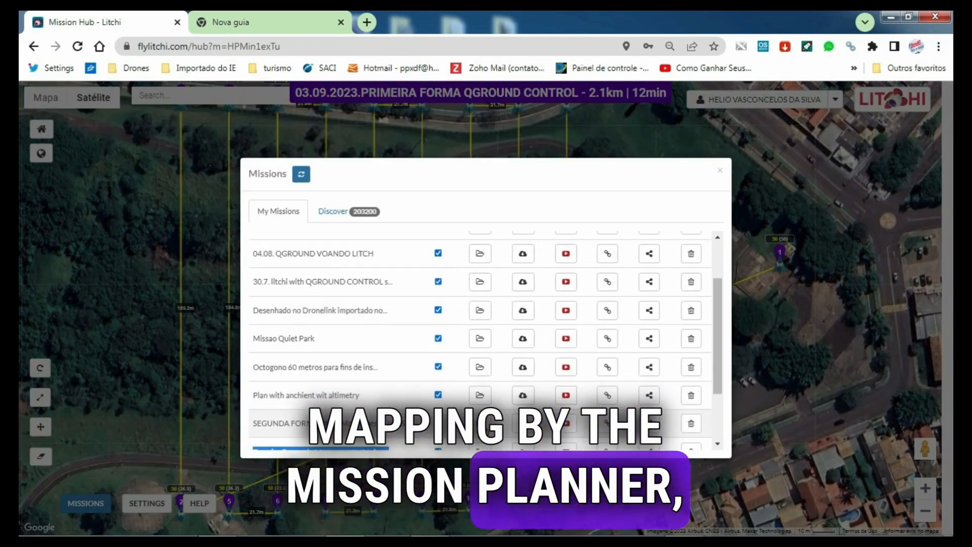
{"action": "left_click", "coordinate": [479, 424]}
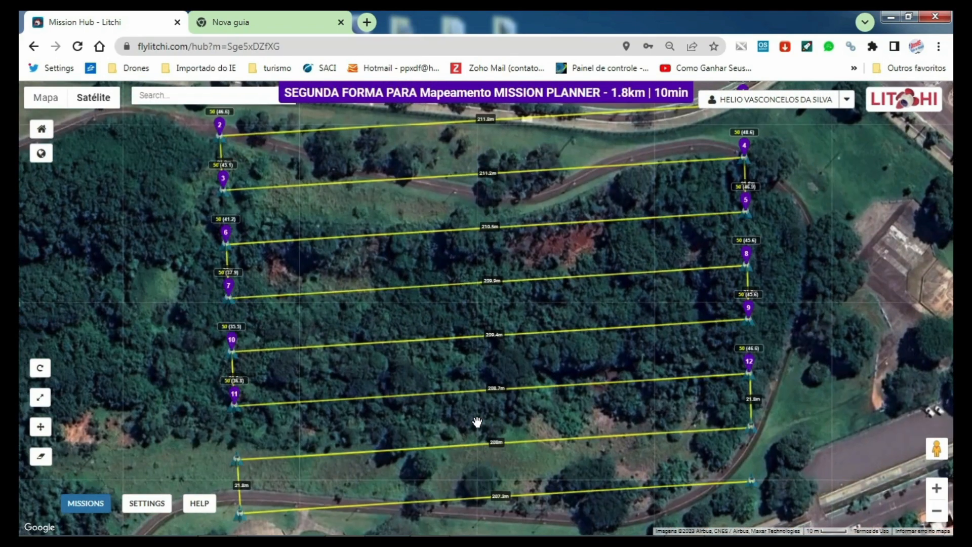
Open the saved mission "Terceira Forma de Mapeamento Ancient.land" to view its waypoints on the map
{"action": "left_click", "coordinate": [81, 504]}
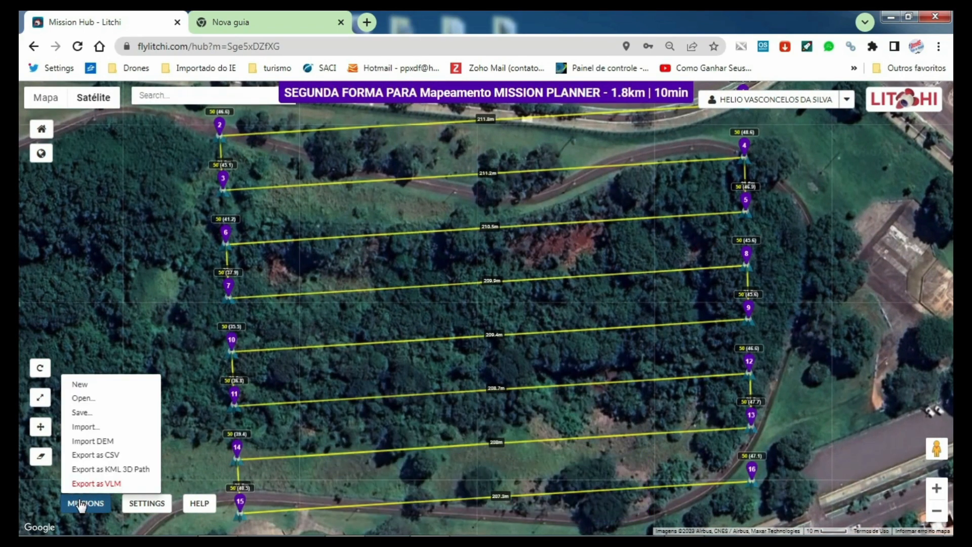
{"action": "left_click", "coordinate": [85, 398]}
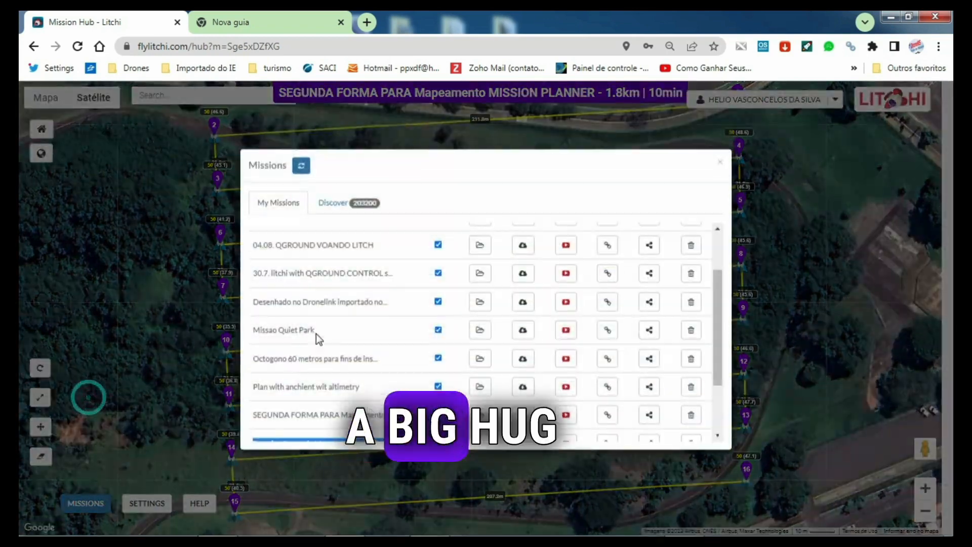
{"action": "scroll", "coordinate": [319, 351], "scroll_direction": "down", "scroll_amount": 3}
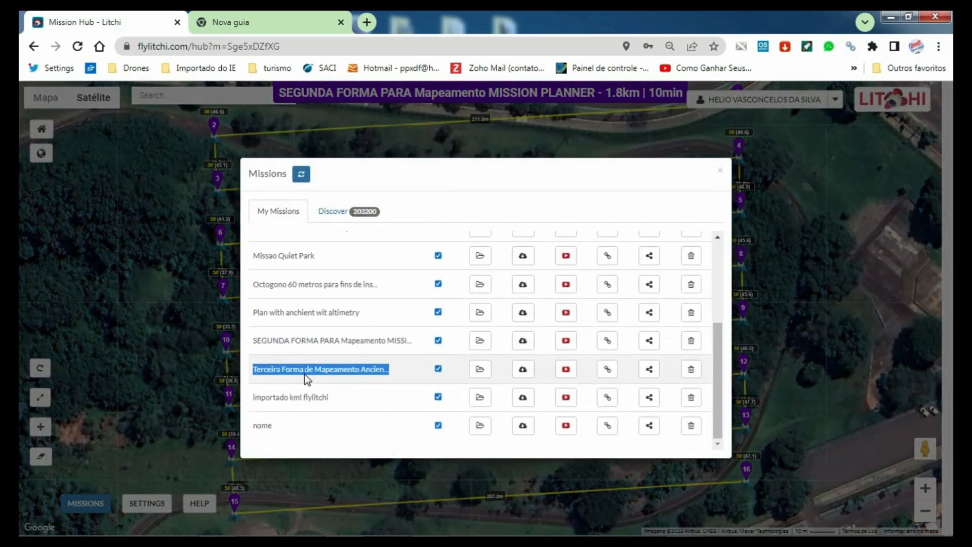
{"action": "left_click", "coordinate": [479, 369]}
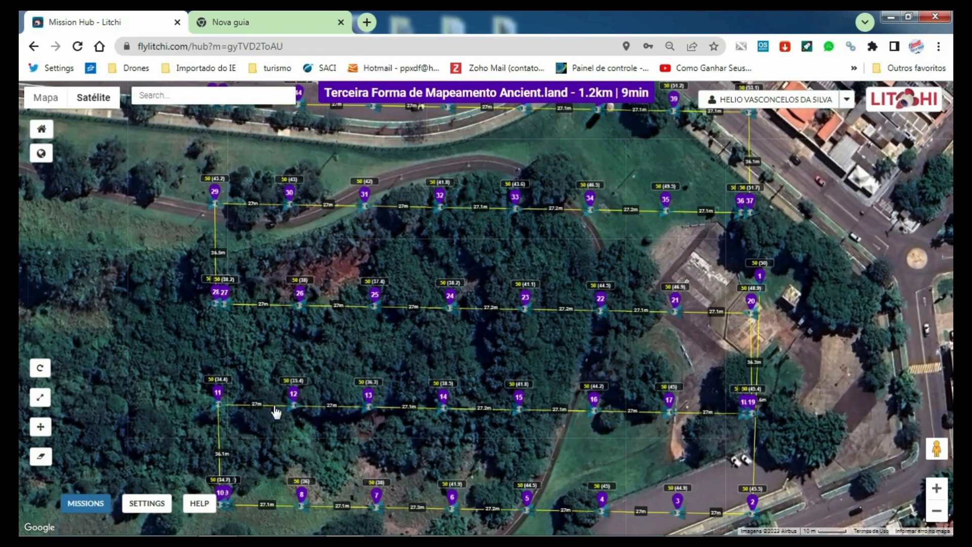
{"action": "mouse_move", "coordinate": [624, 535]}
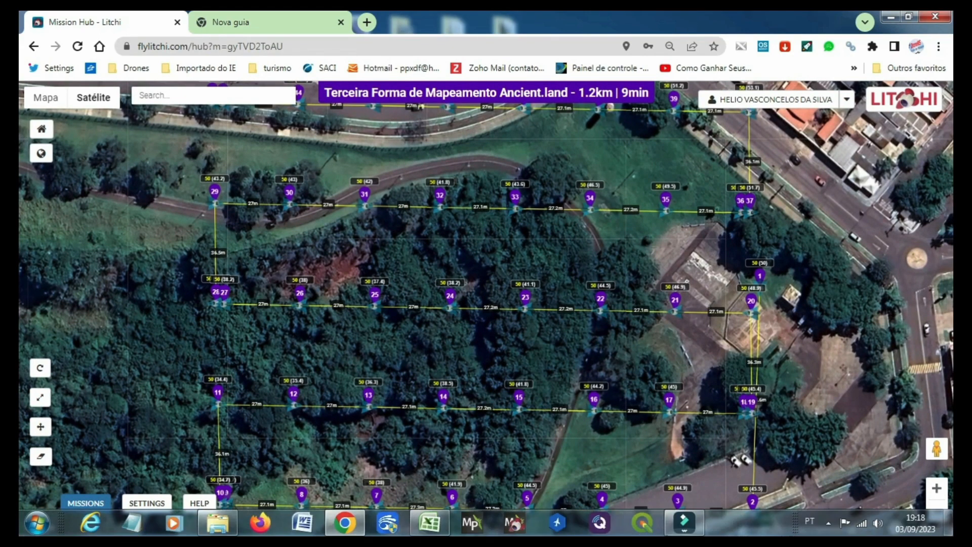